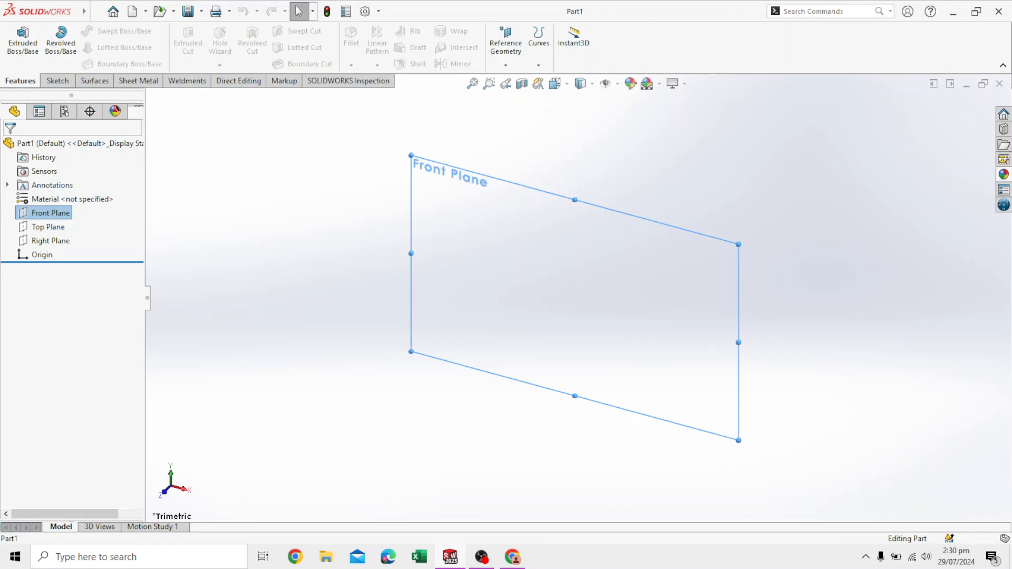
- Start a sketch on the Front Plane and draw a circle of about 23.5 mm radius centred on the origin
click(51, 212)
click(101, 230)
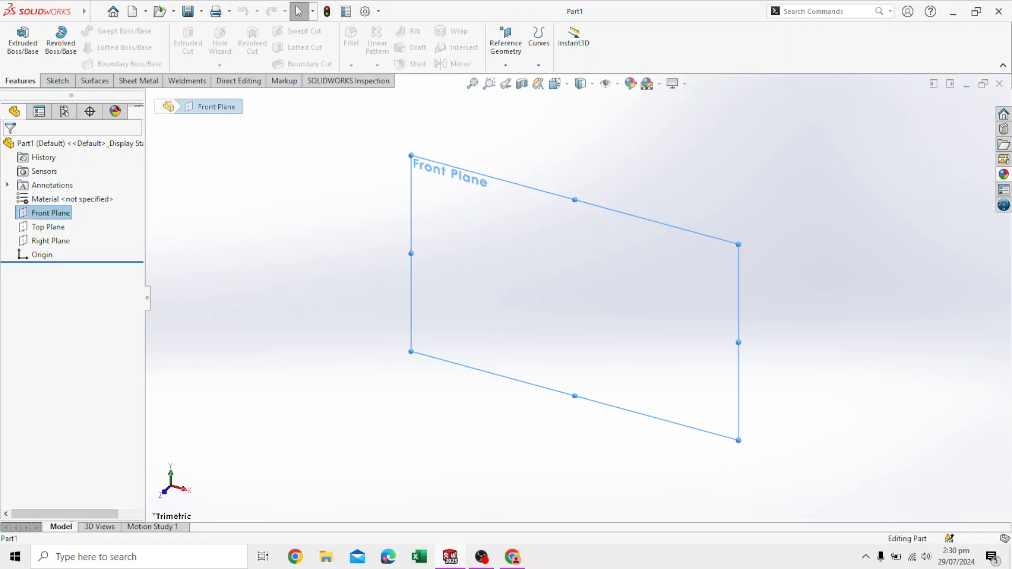
click(52, 213)
click(77, 193)
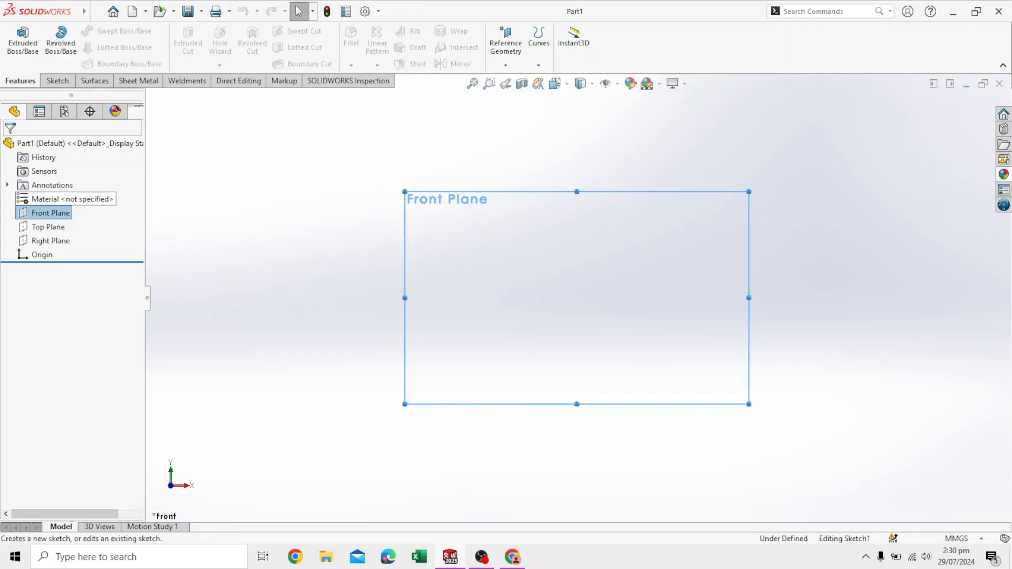
click(108, 31)
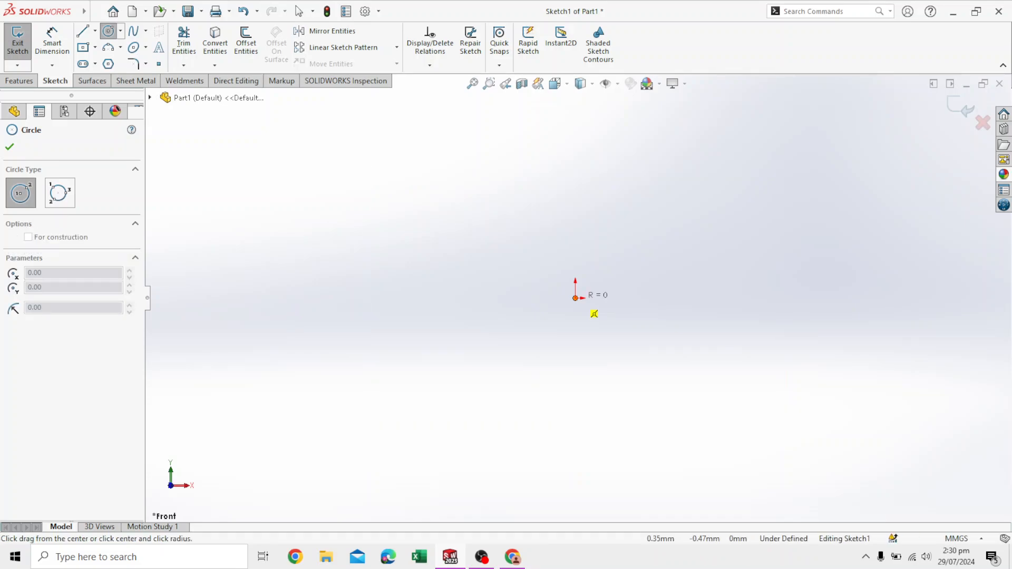
click(575, 298)
click(614, 336)
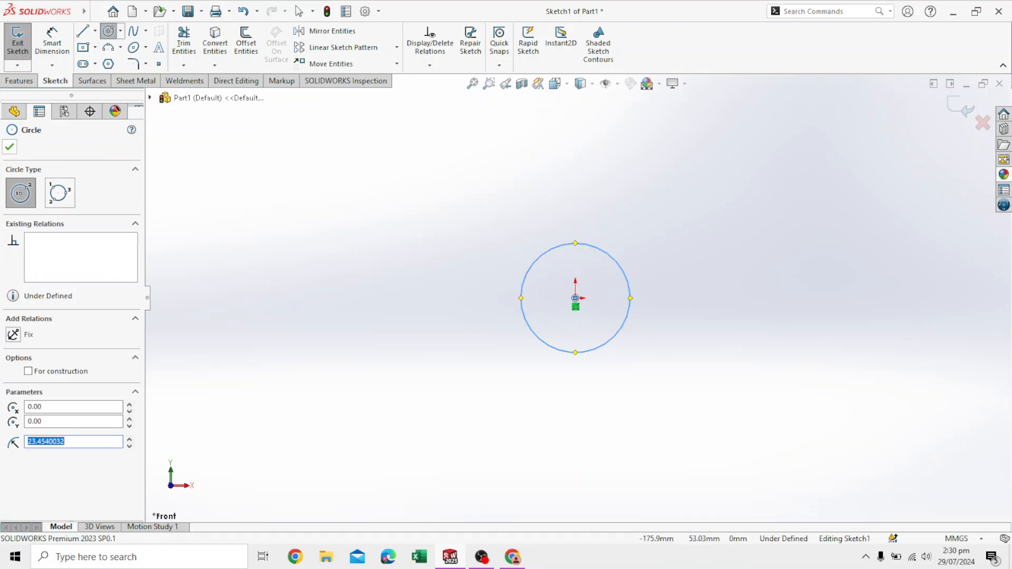
click(10, 146)
- Dimension the circle's diameter to 100 mm and exit the sketch
click(52, 42)
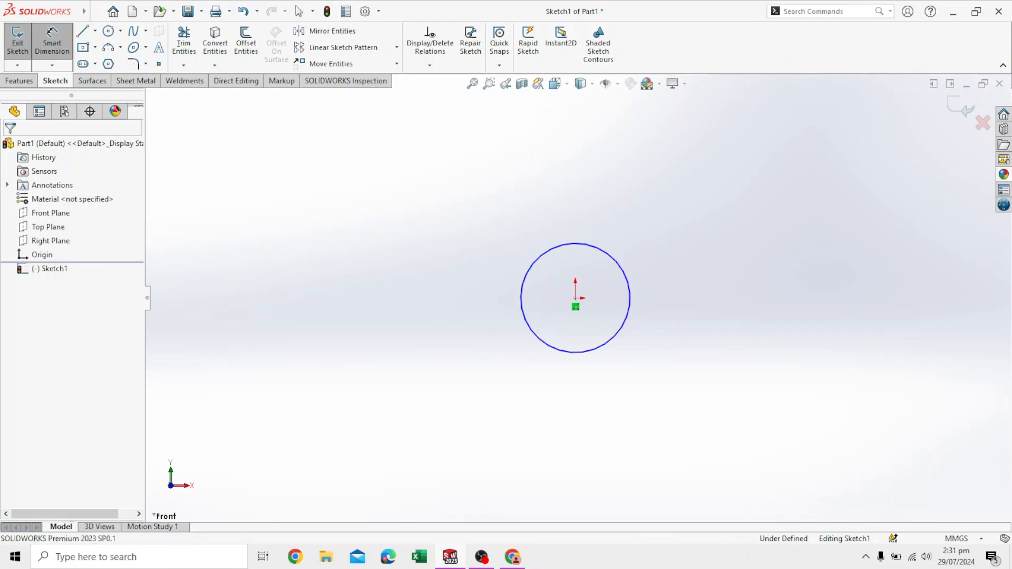
click(629, 287)
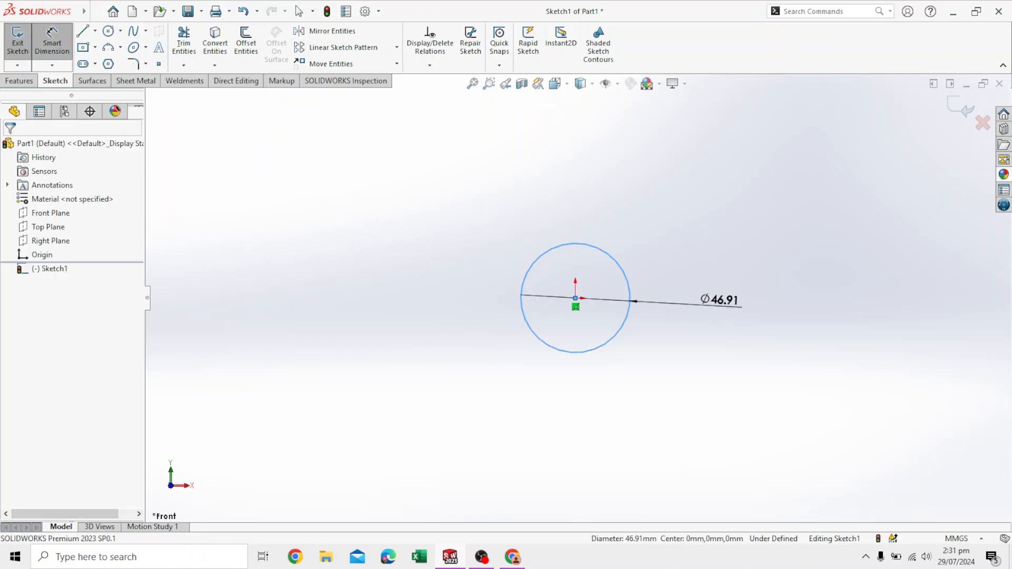
click(738, 305)
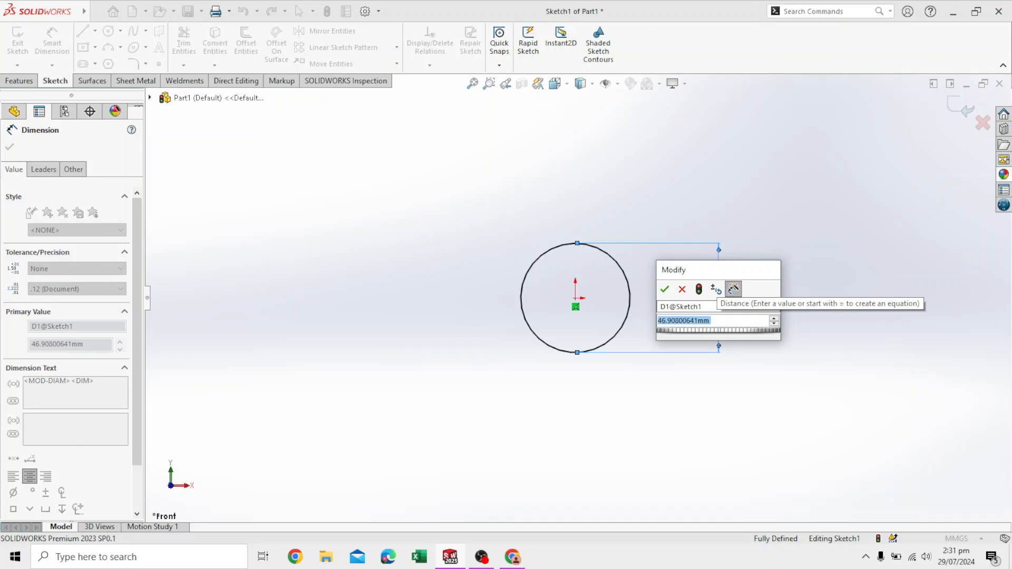
text(100)
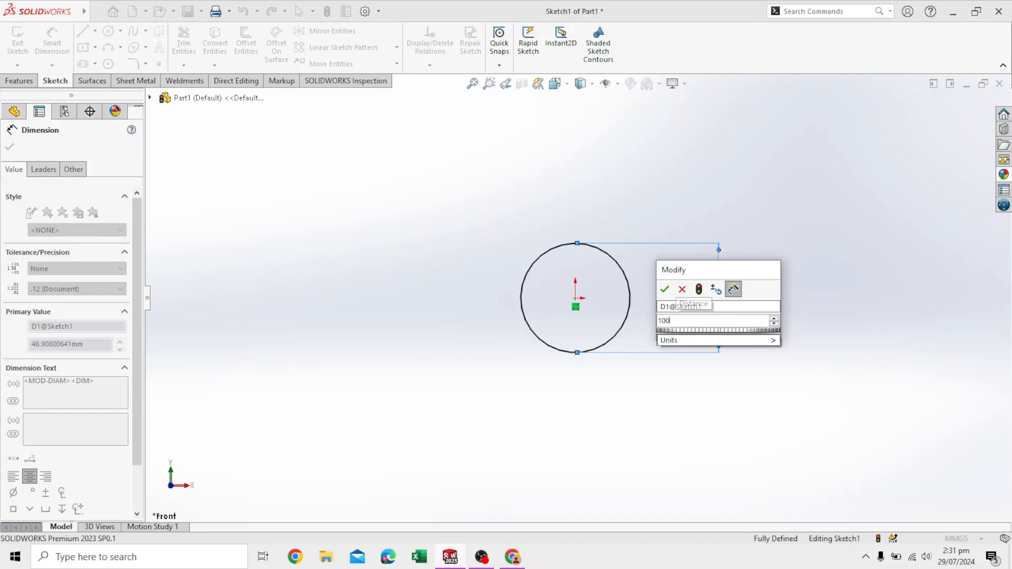
key(Return)
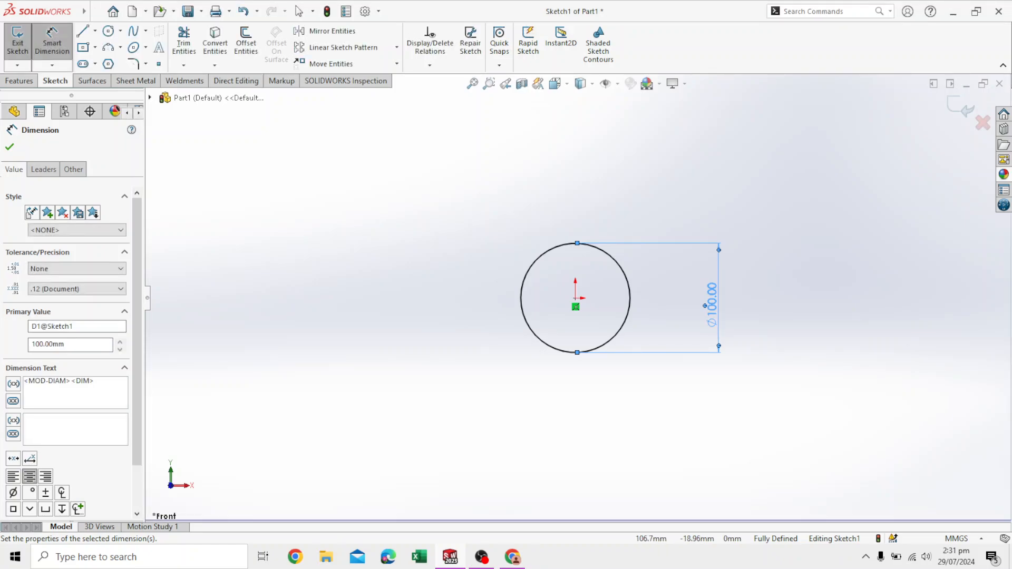
scroll(653, 258, down, 1)
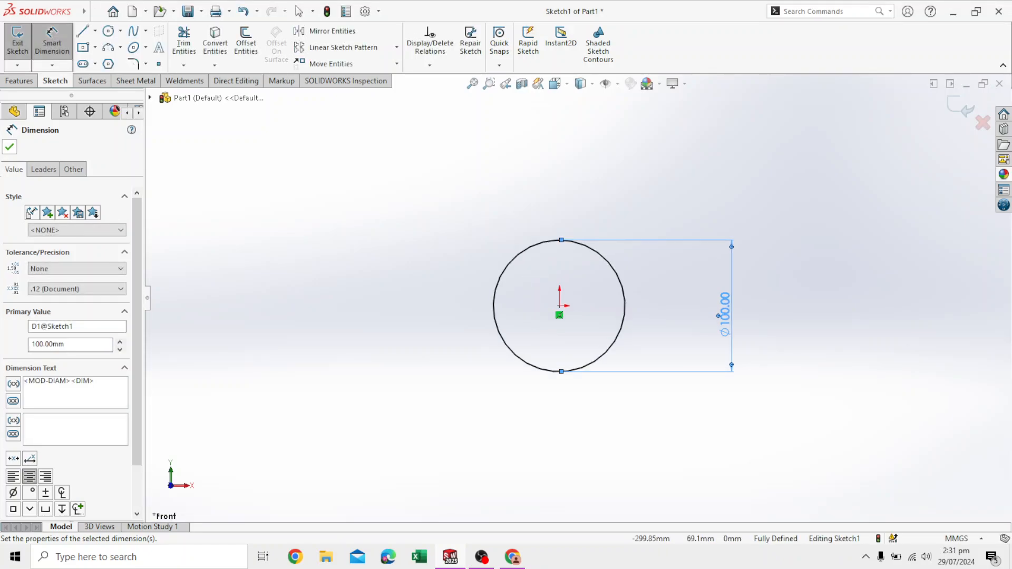
key(Escape)
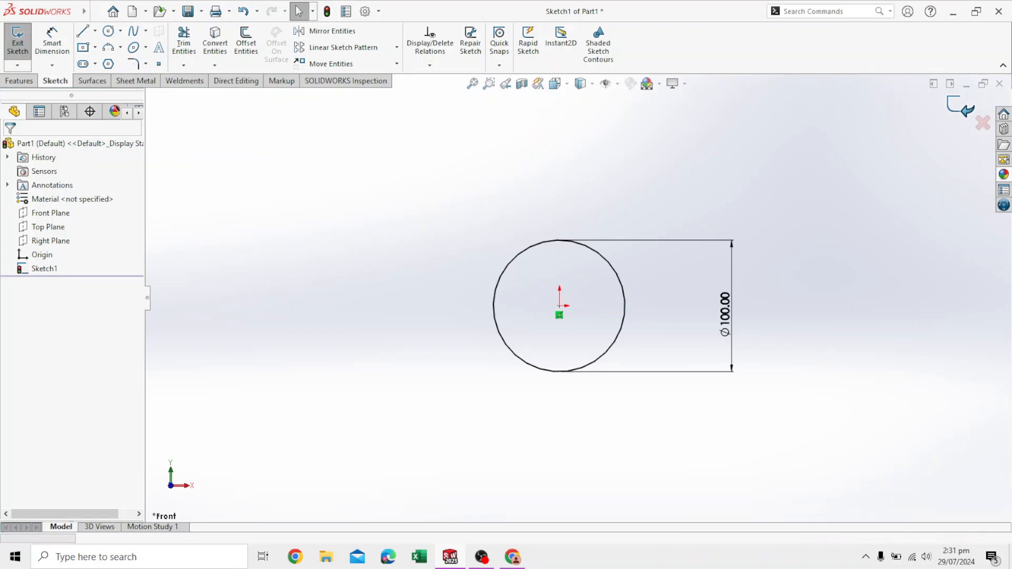
click(18, 45)
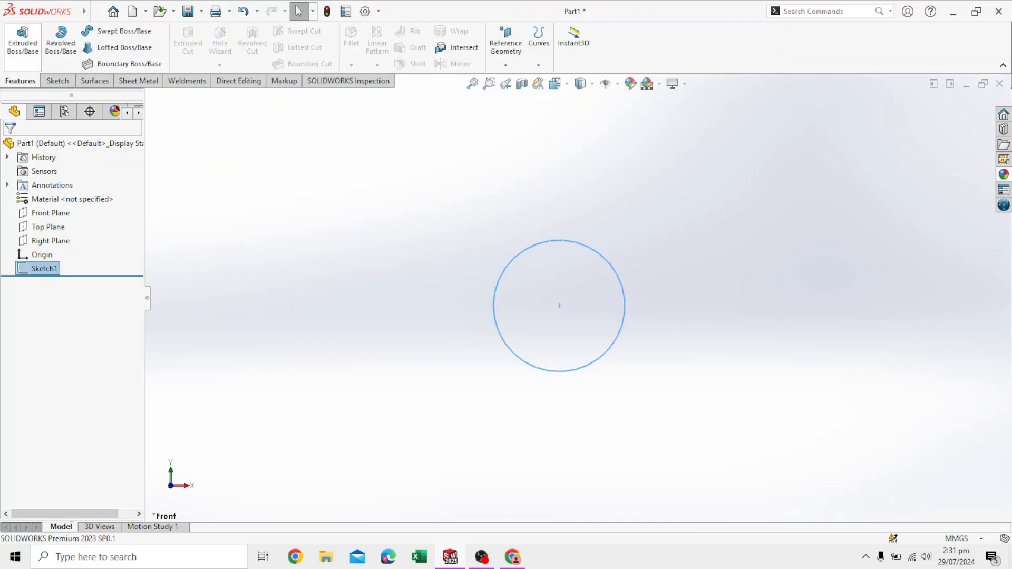
- Extrude the circle sketch as a blind boss with a depth of 80 mm
click(17, 45)
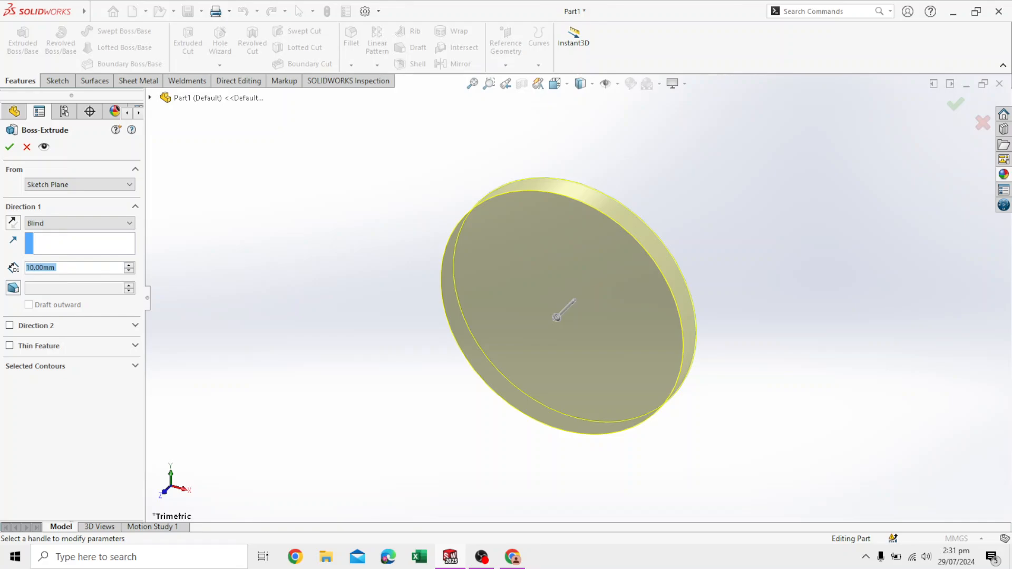
click(129, 265)
click(129, 265)
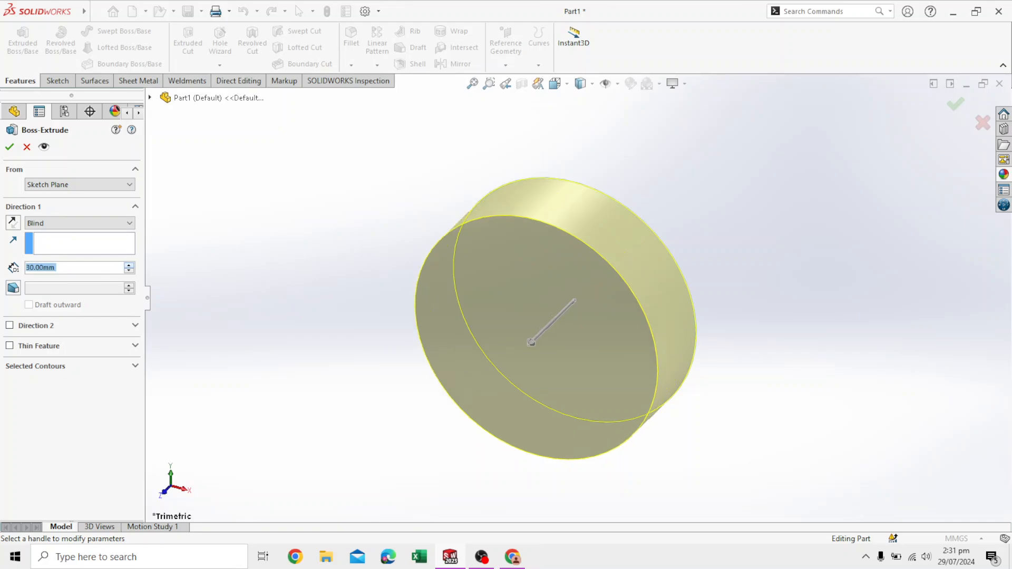
click(129, 265)
click(129, 265)
click(129, 266)
click(129, 265)
click(130, 265)
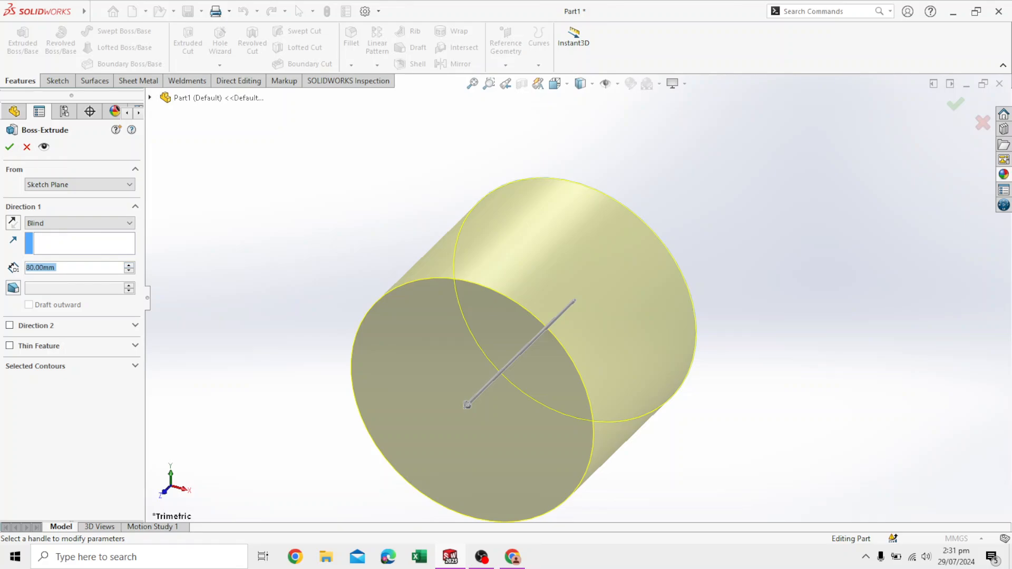
click(10, 146)
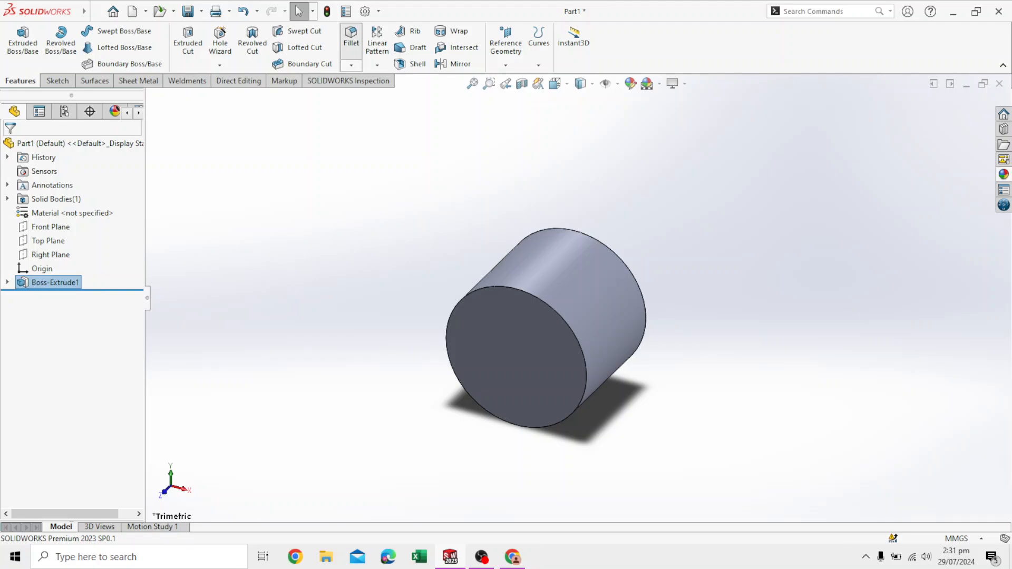
- Fillet the circular edge of the cylinder's front face with a symmetric 10 mm radius
click(351, 37)
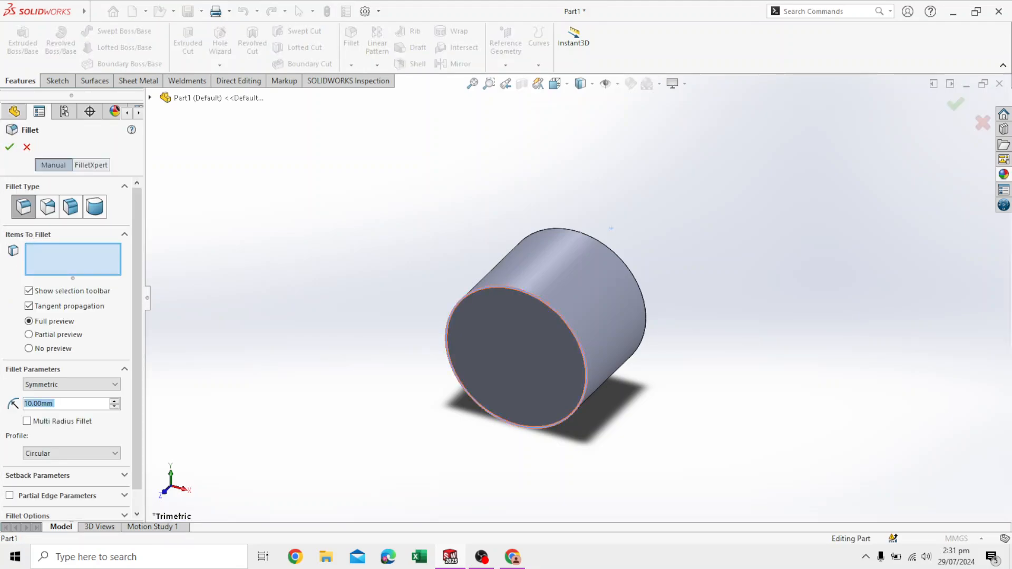
click(548, 303)
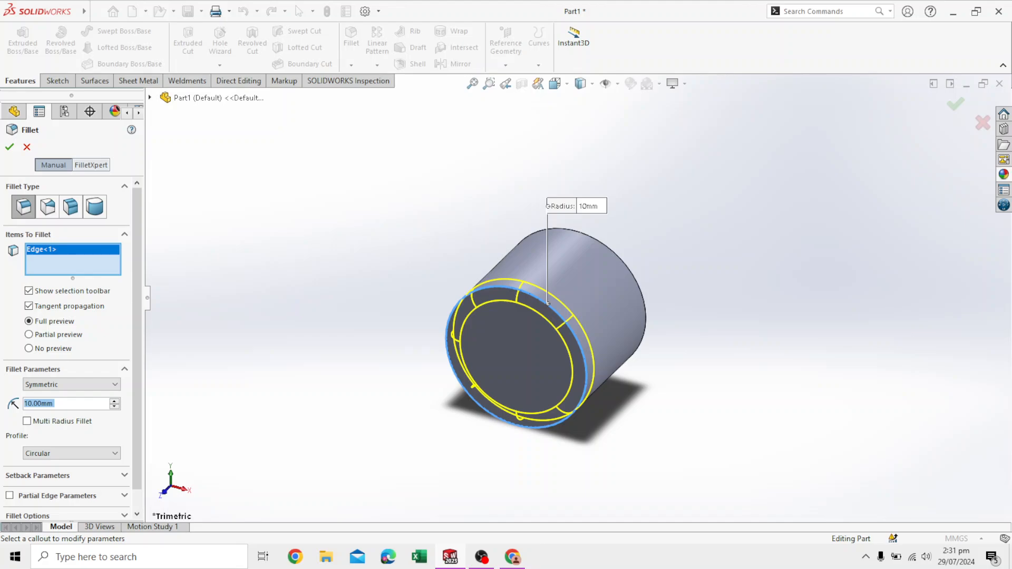
key(Return)
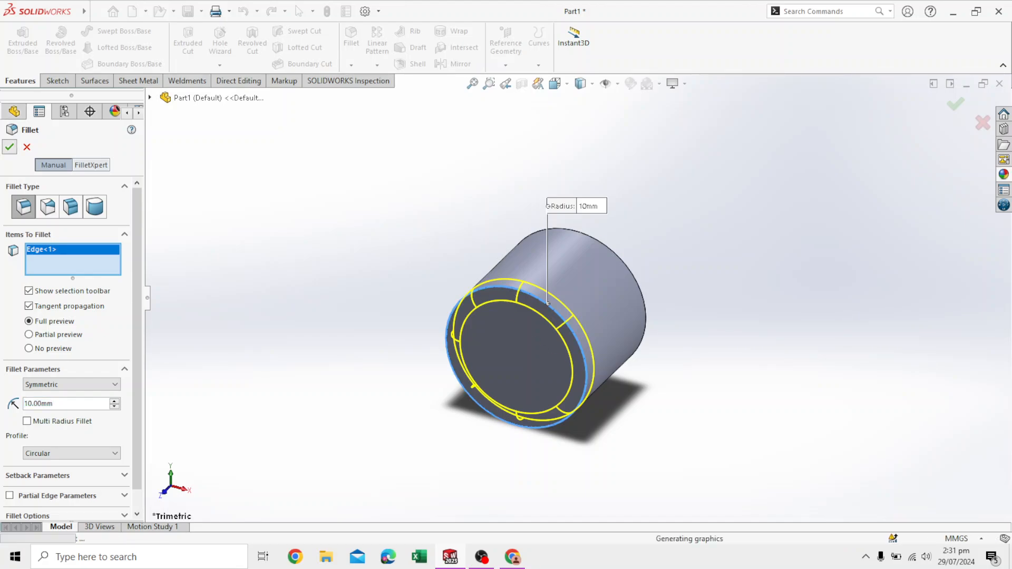
- Fillet the circular edge at the cylinder's opposite, back end with a symmetric 20 mm radius
key(ctrl+7)
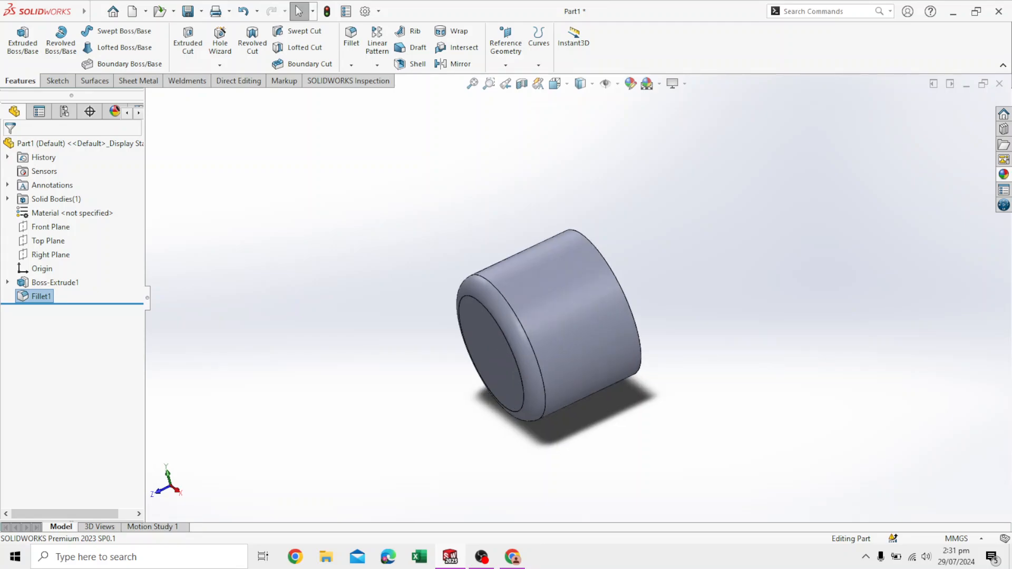
middle_drag(551, 317, 538, 348)
scroll(678, 346, up, 1)
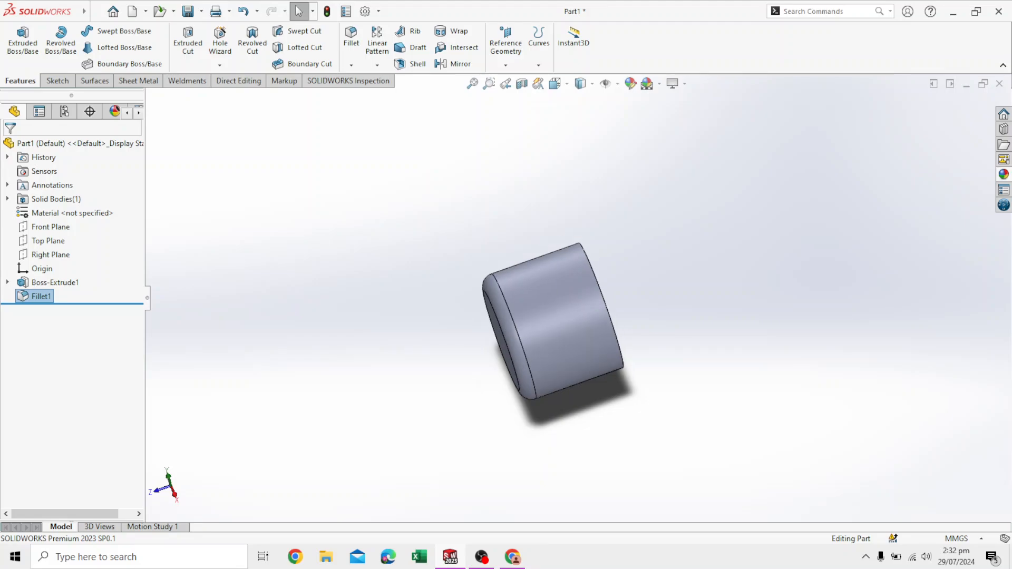
scroll(678, 346, down, 2)
middle_drag(648, 296, 572, 321)
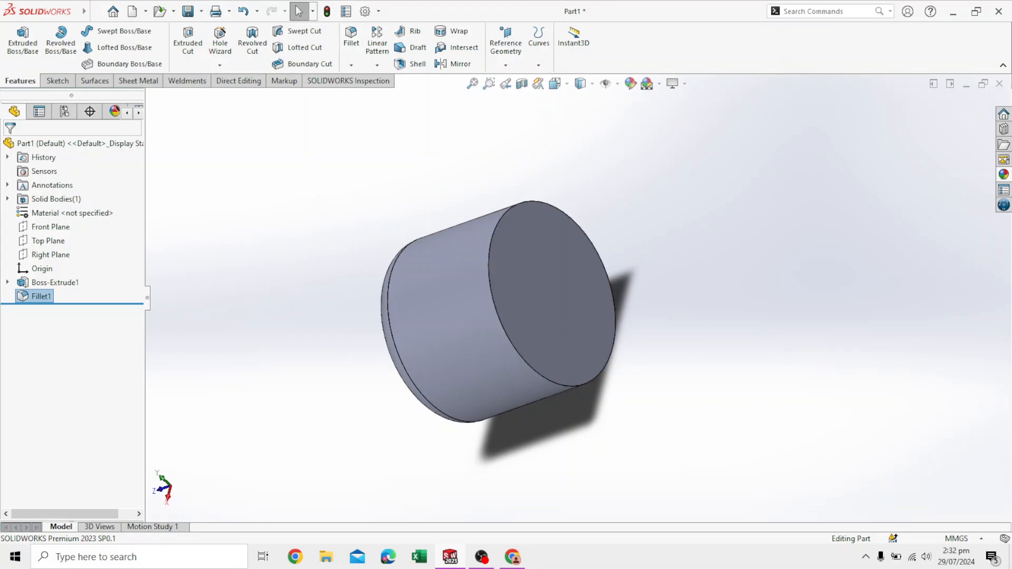
middle_drag(453, 322, 532, 306)
middle_drag(623, 295, 523, 316)
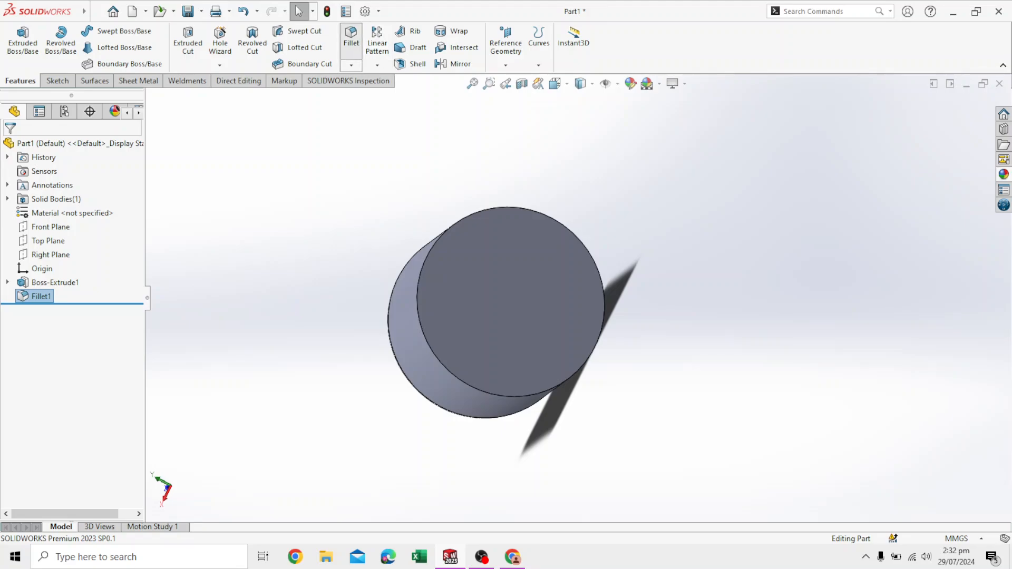
click(351, 40)
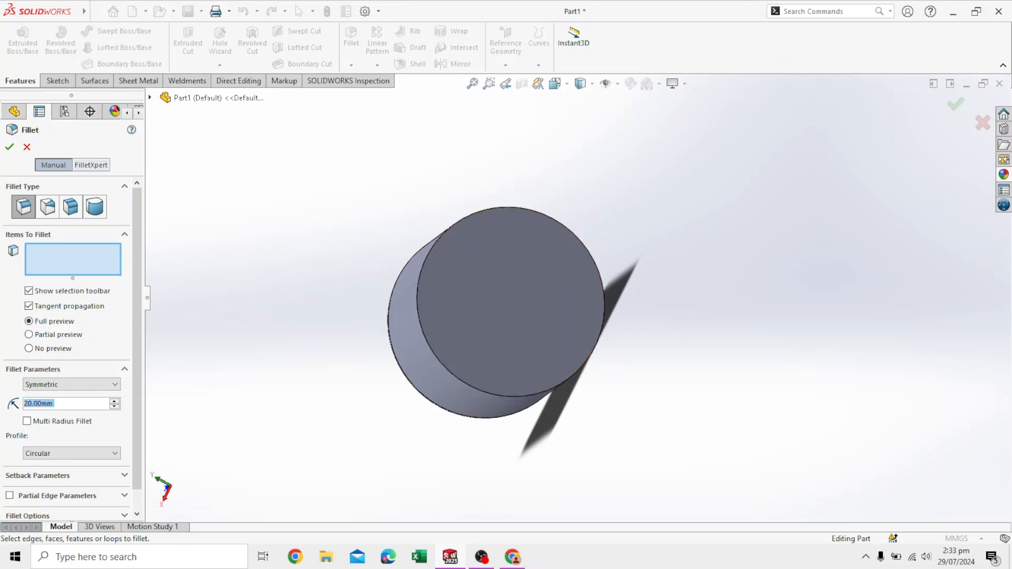
click(421, 330)
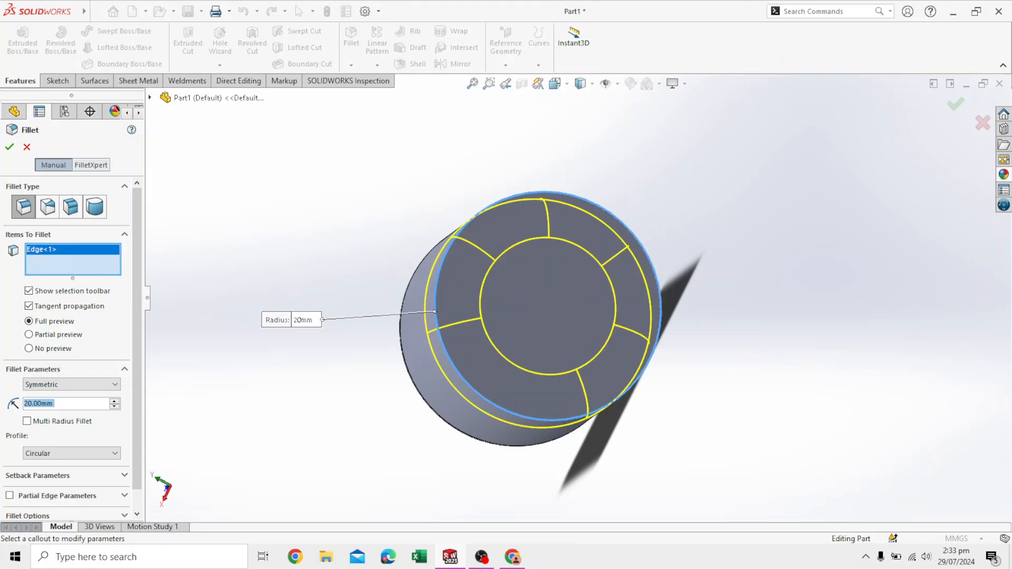
middle_drag(422, 330, 506, 335)
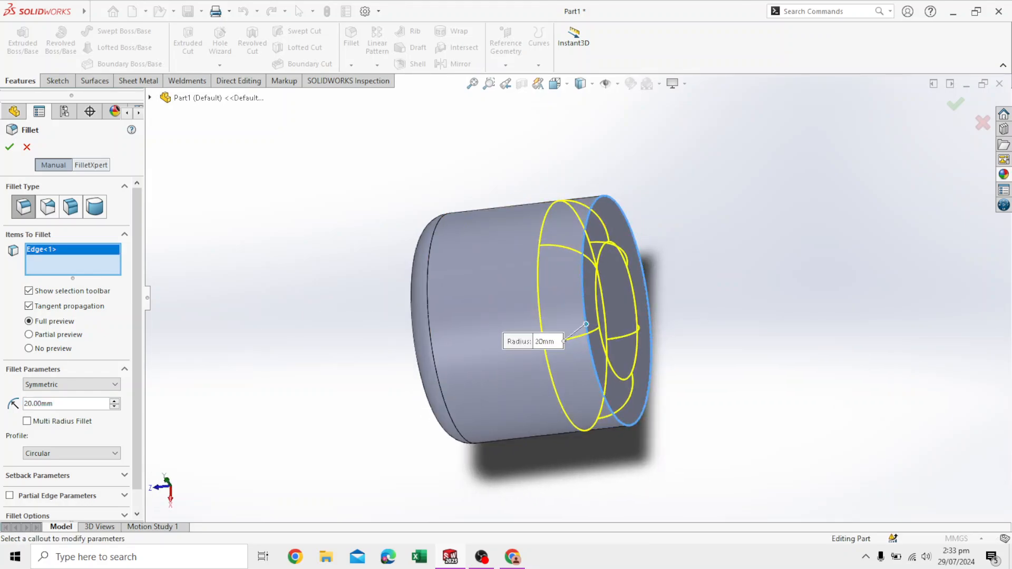
click(10, 147)
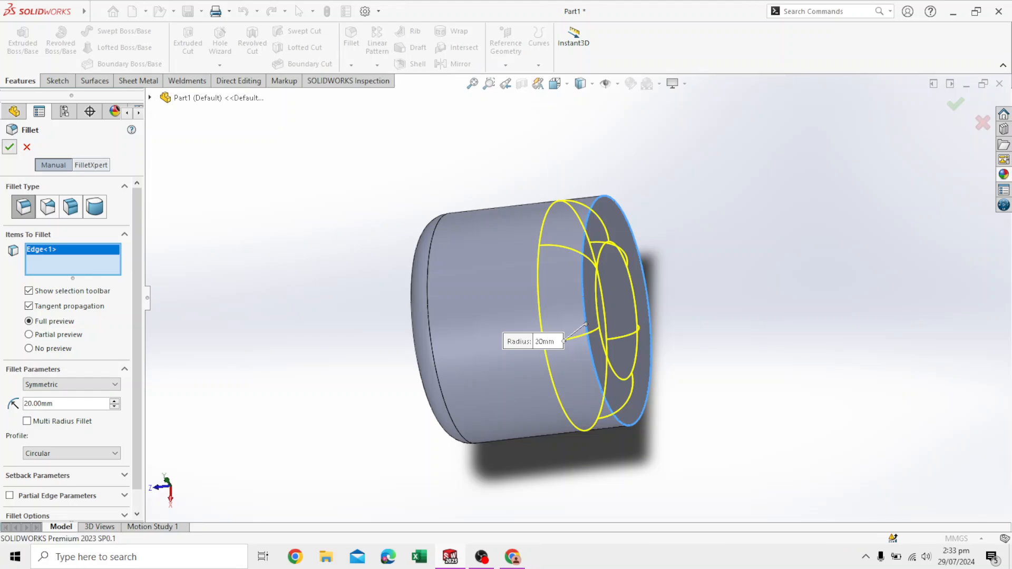
- Shell the cylinder to a 2 mm wall thickness, removing the flat front face inside the 10 mm fillet
middle_drag(422, 322, 511, 326)
click(411, 64)
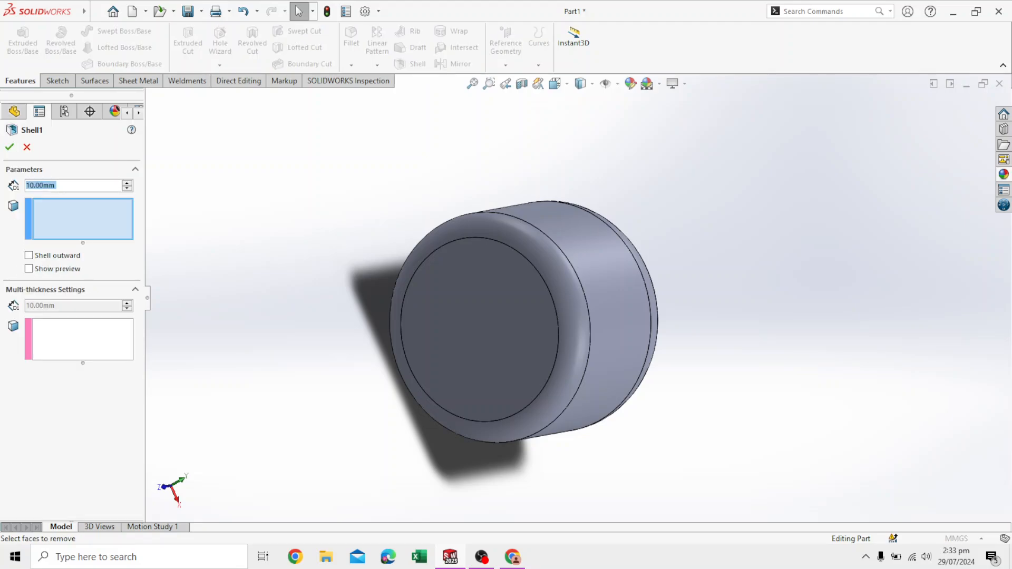
click(505, 279)
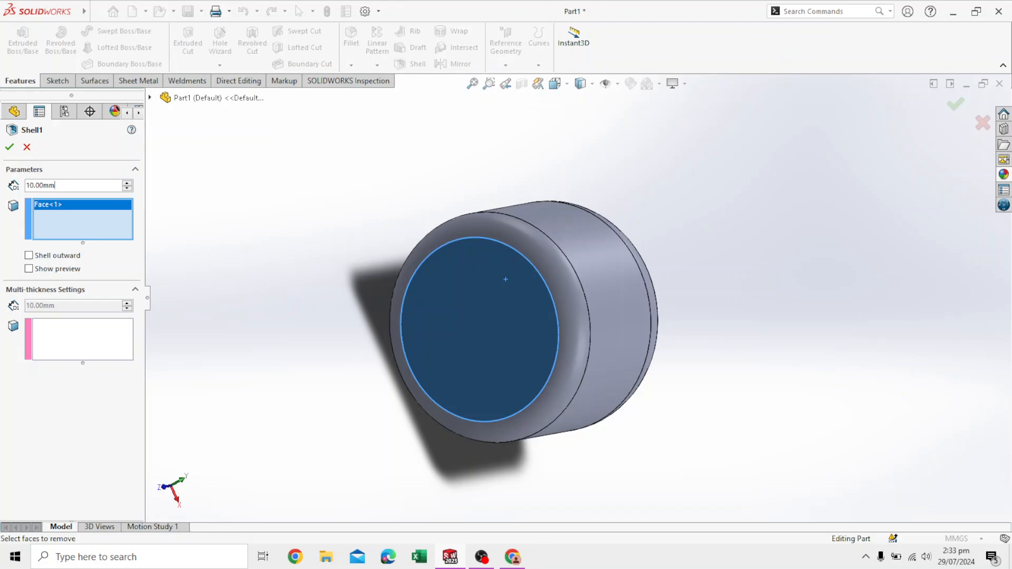
text(2)
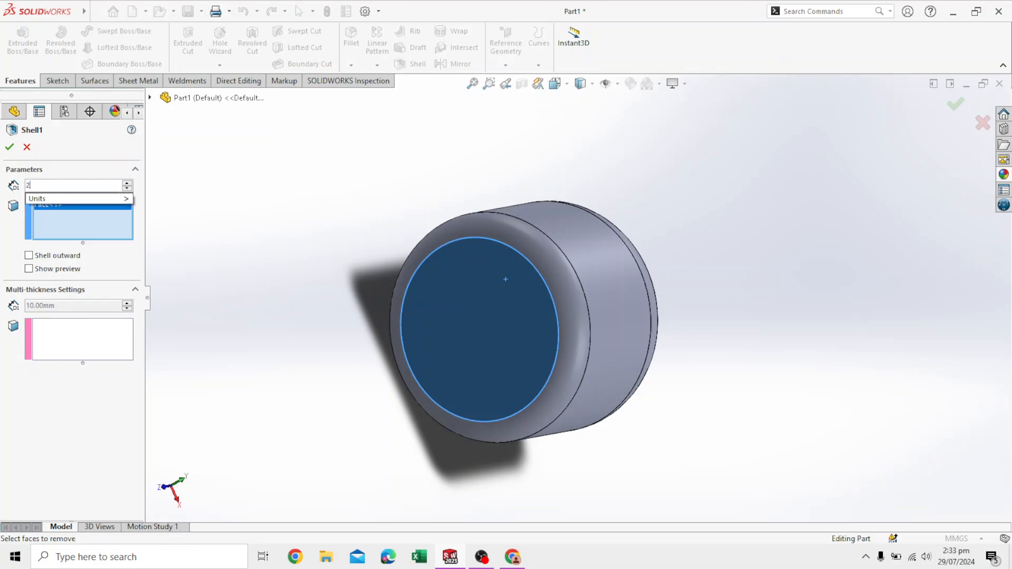
key(Return)
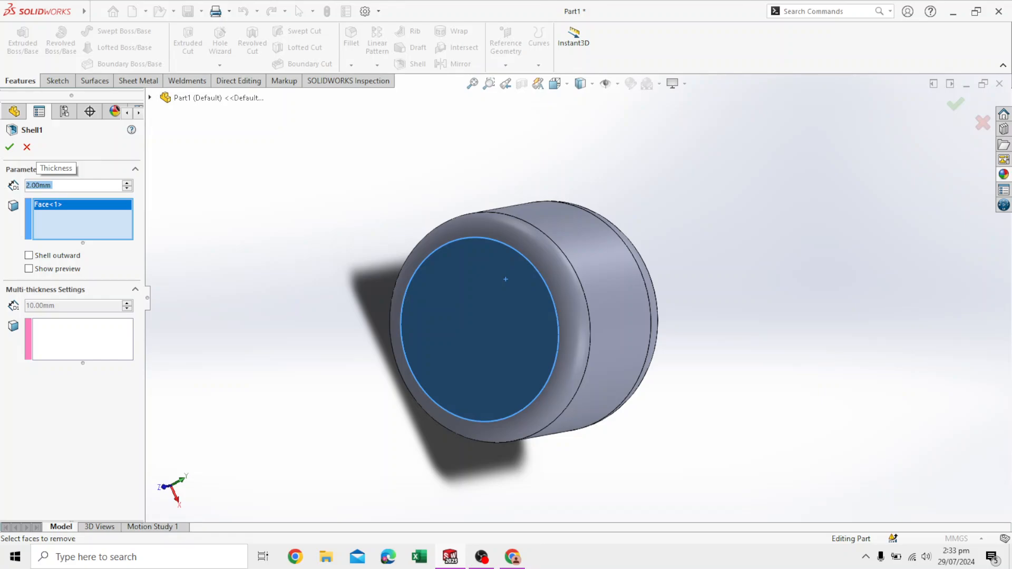
click(10, 147)
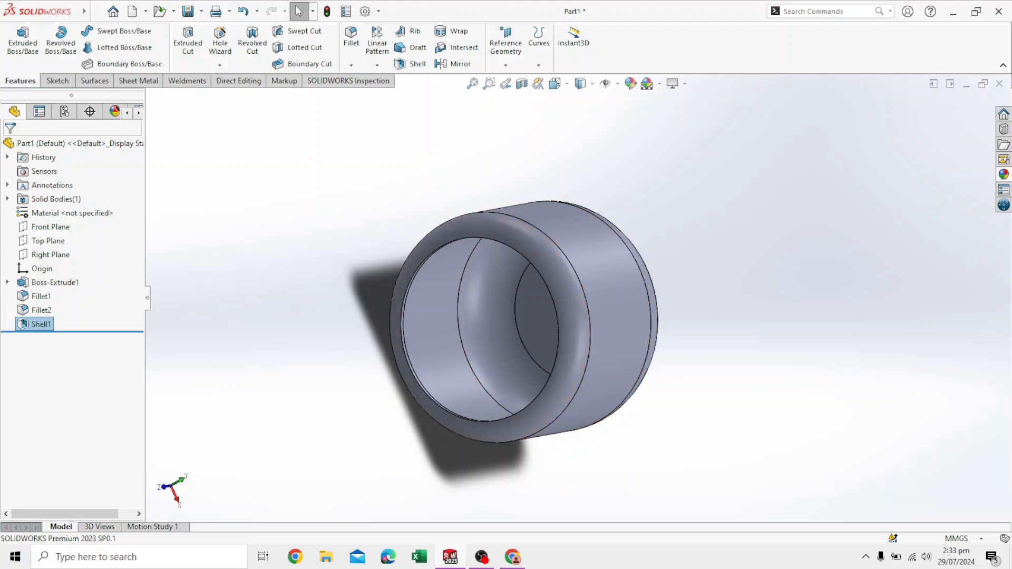
- Undo the shell of the filleted cylinder
middle_drag(423, 338, 735, 338)
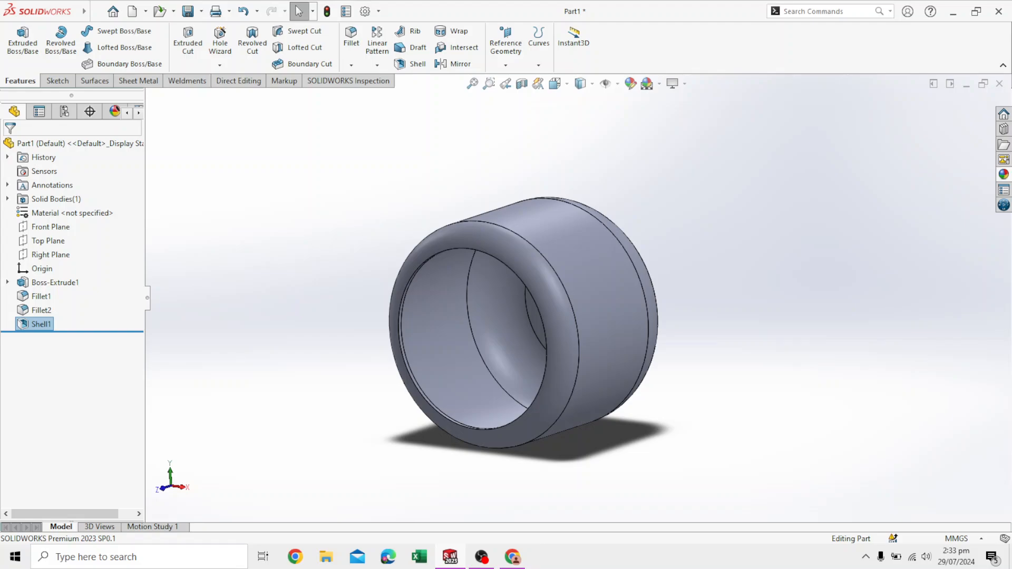
key(ctrl+z)
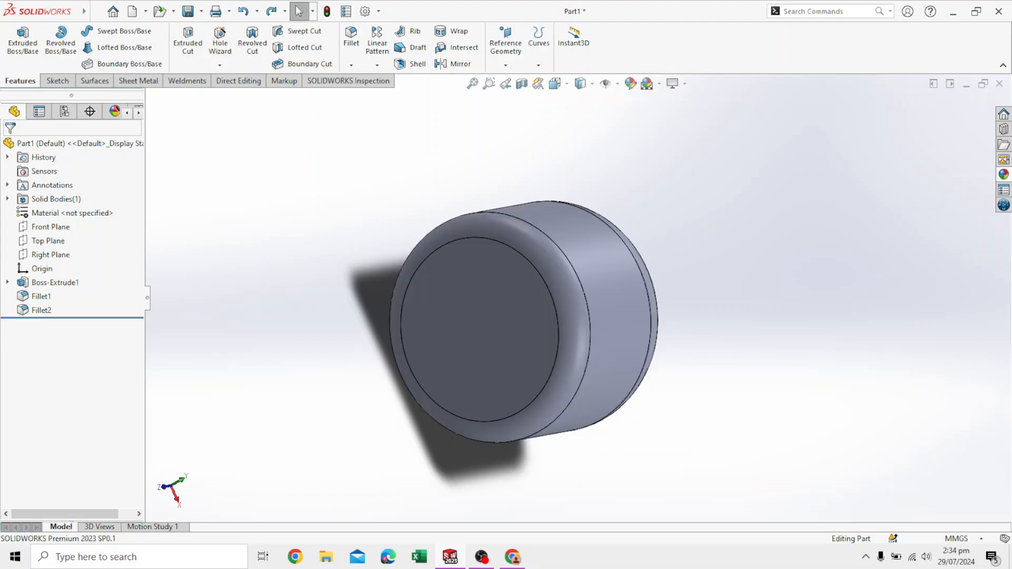
middle_drag(527, 316, 532, 341)
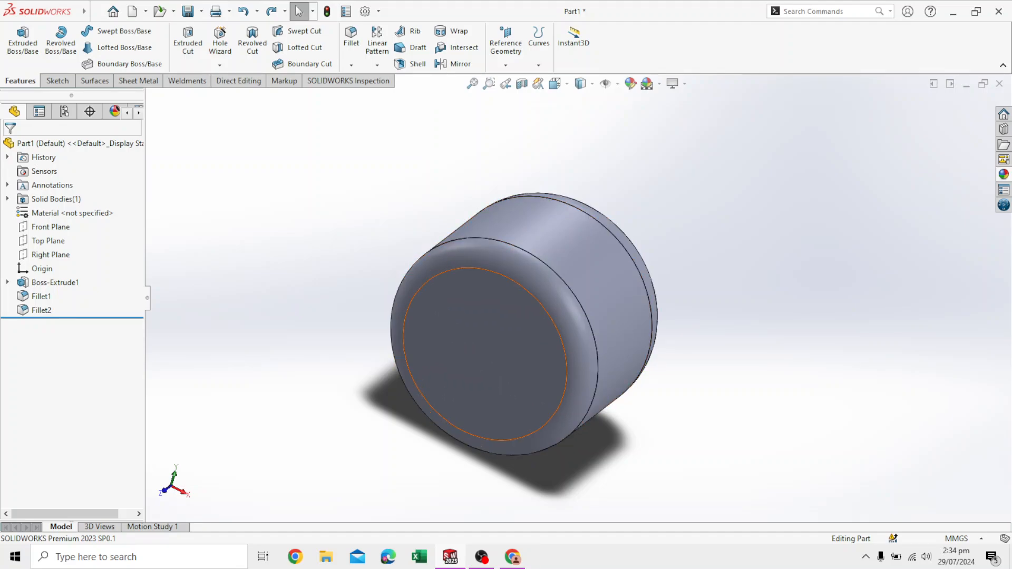
- Shell the filleted cylinder to a 2 mm wall thickness without removing any face, keeping it closed on all sides
drag(353, 139, 667, 453)
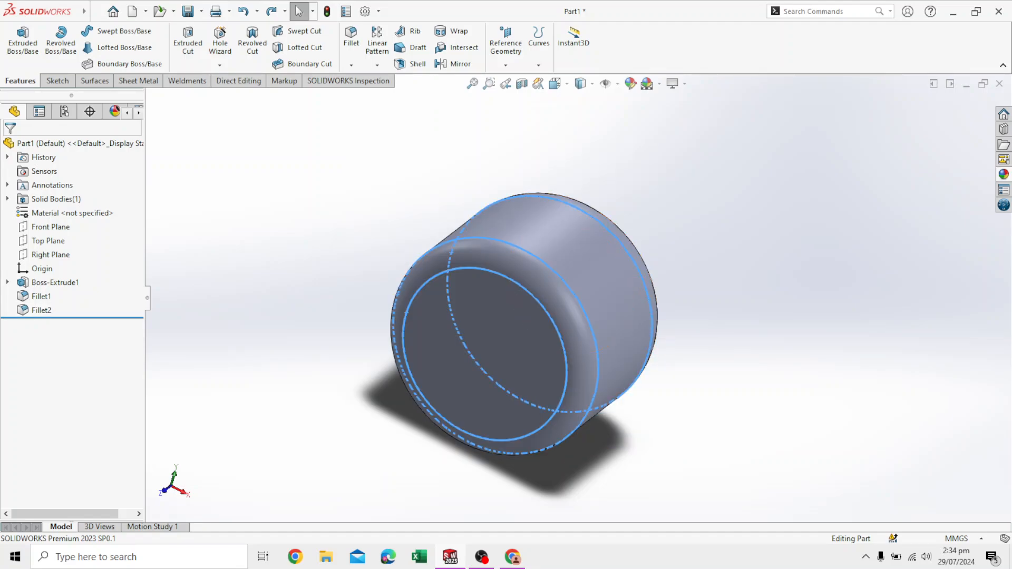
click(410, 59)
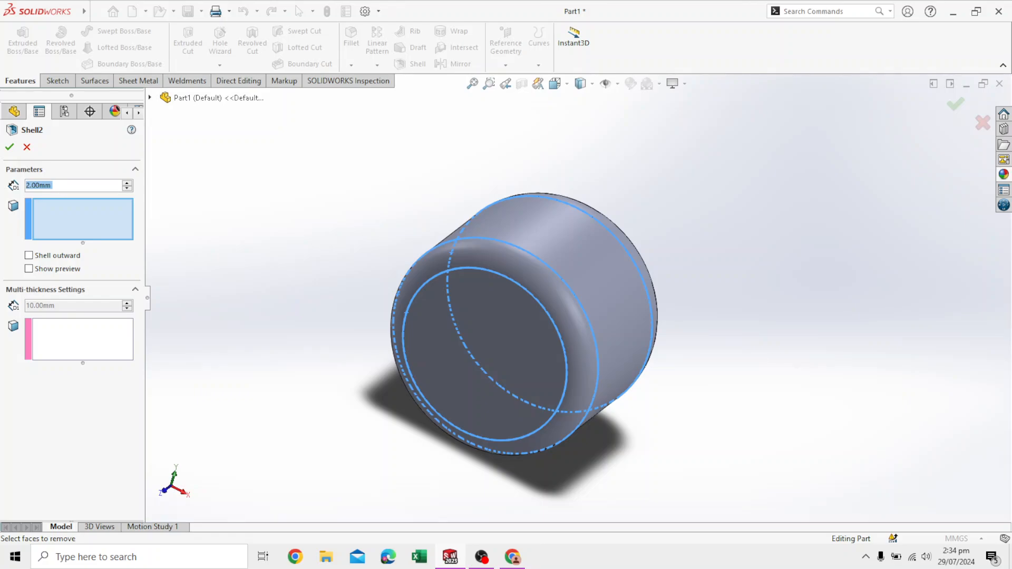
key(Return)
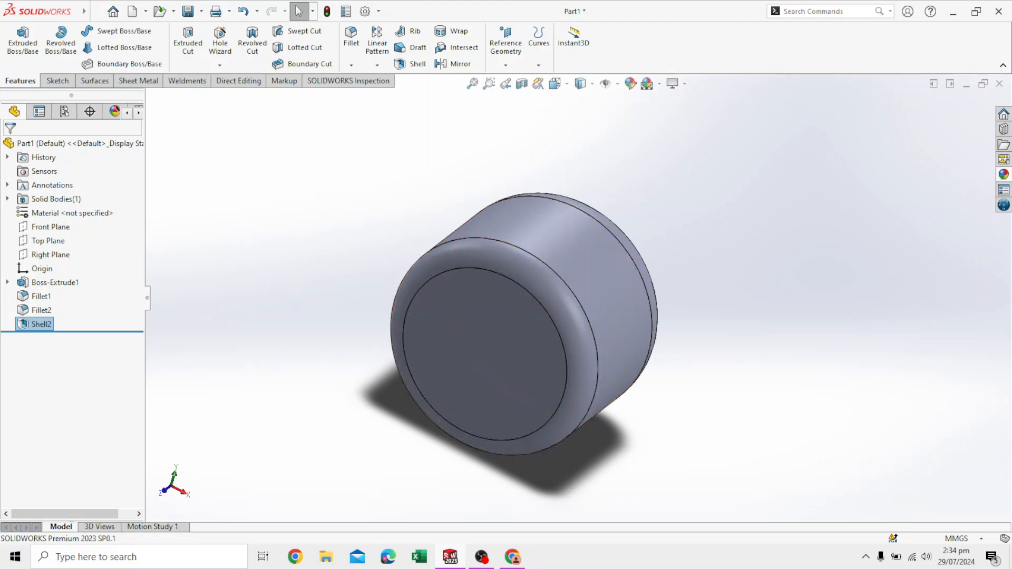
- Inspect the hollow interior with a temporary section view parallel to the Front Plane, offset 36 mm
click(522, 83)
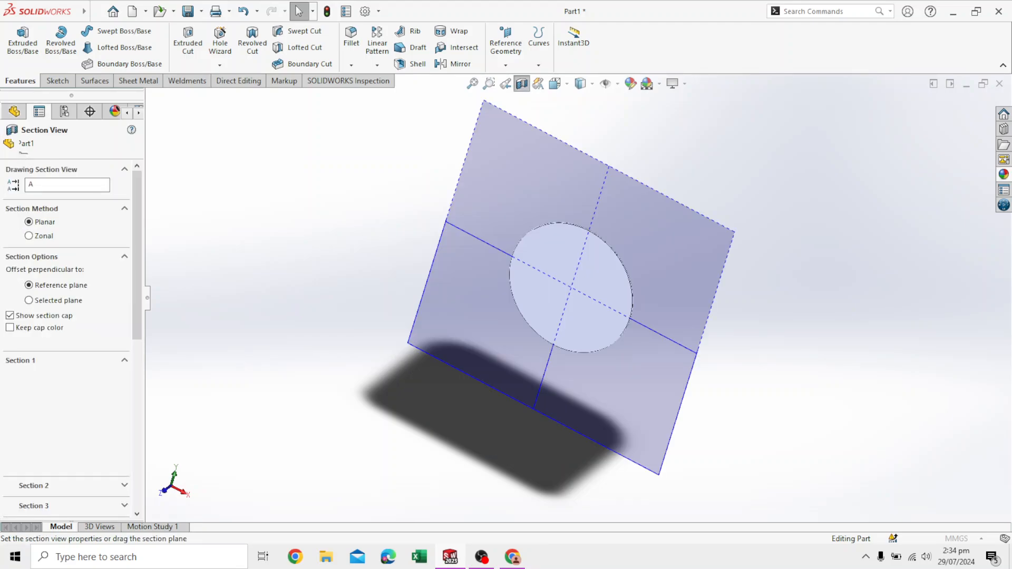
middle_drag(622, 311, 579, 318)
drag(560, 298, 500, 338)
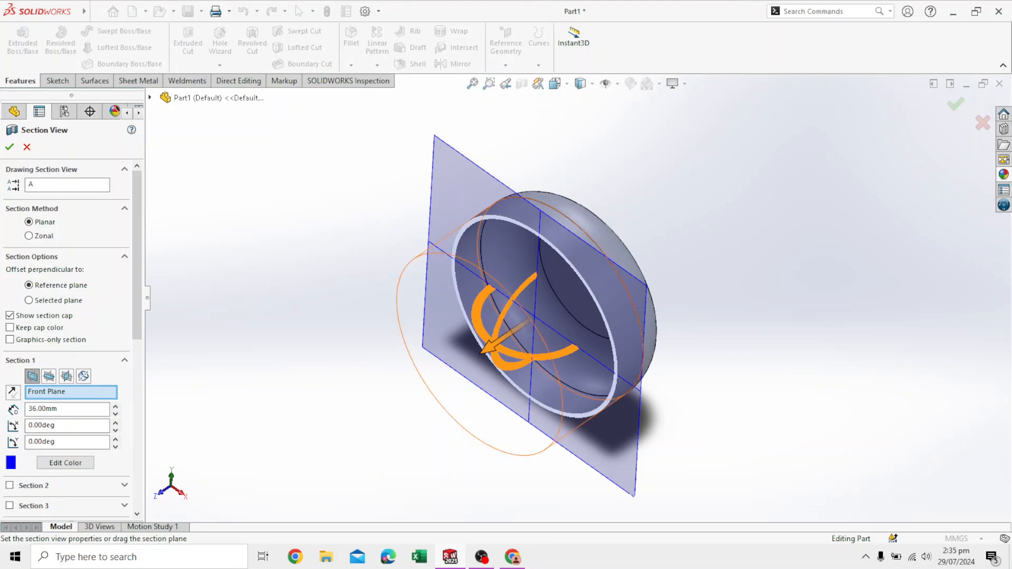
mouse_move(522, 353)
middle_down()
mouse_move(590, 322)
mouse_move(501, 330)
mouse_move(530, 337)
middle_up()
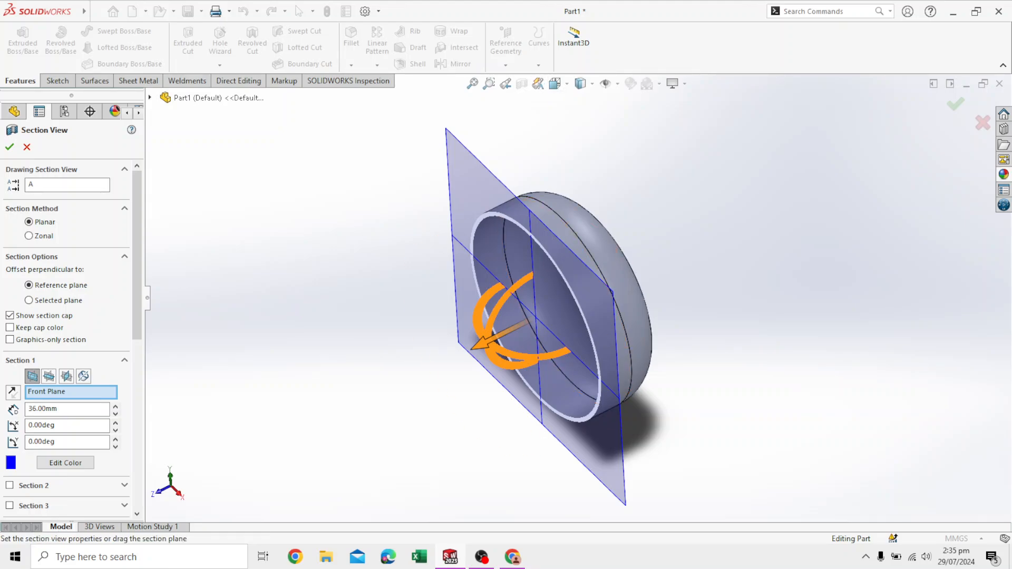
click(27, 147)
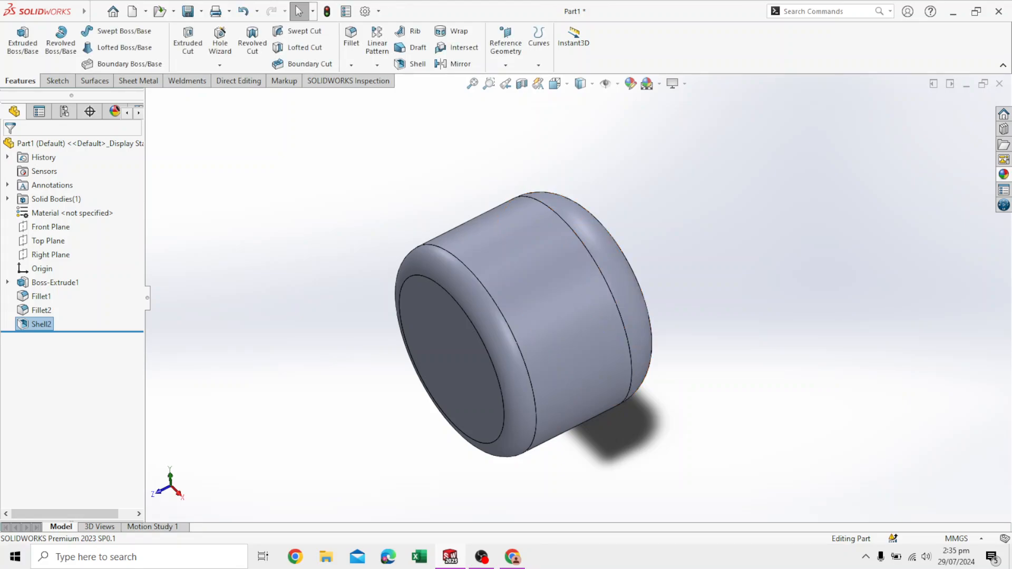
- Start a sketch on the flat front face inside the 10 mm fillet
middle_drag(474, 340, 422, 348)
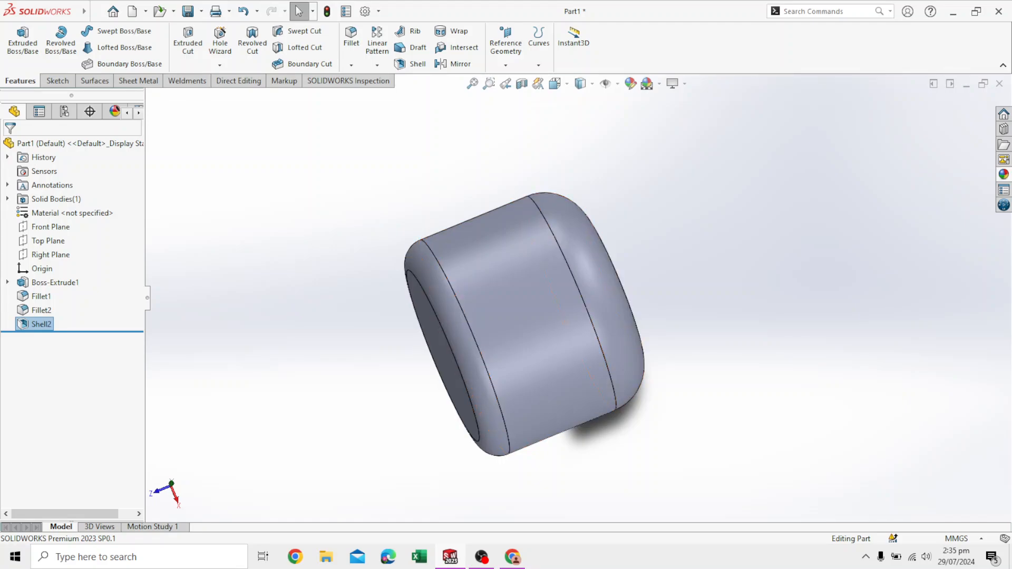
middle_drag(395, 338, 490, 346)
right_click(500, 333)
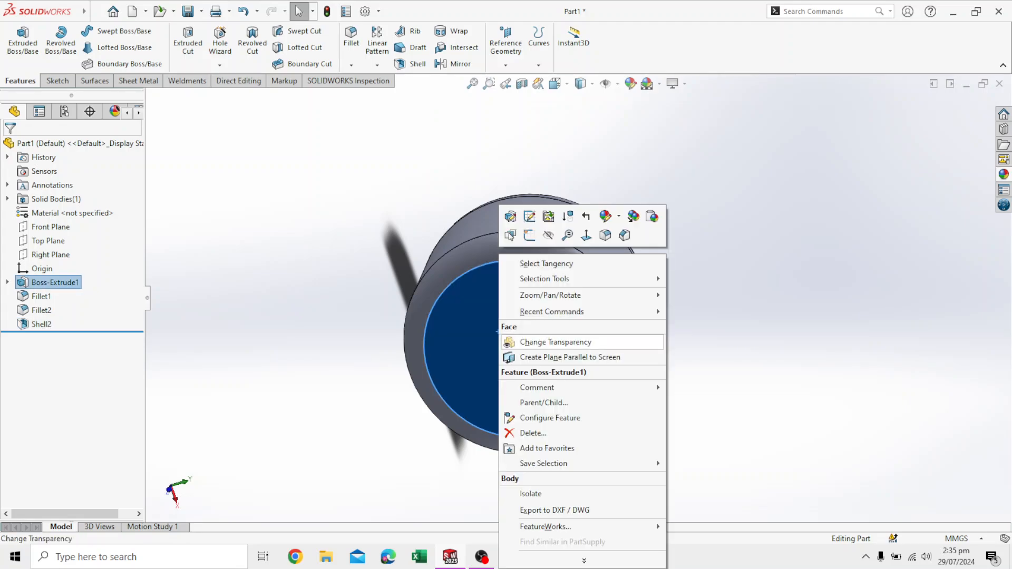
click(541, 235)
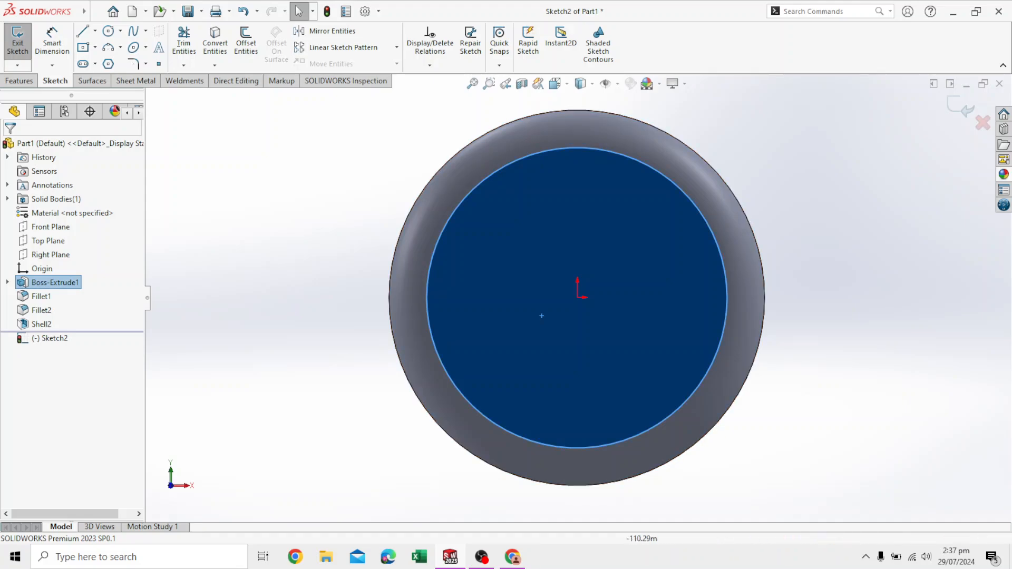
click(95, 64)
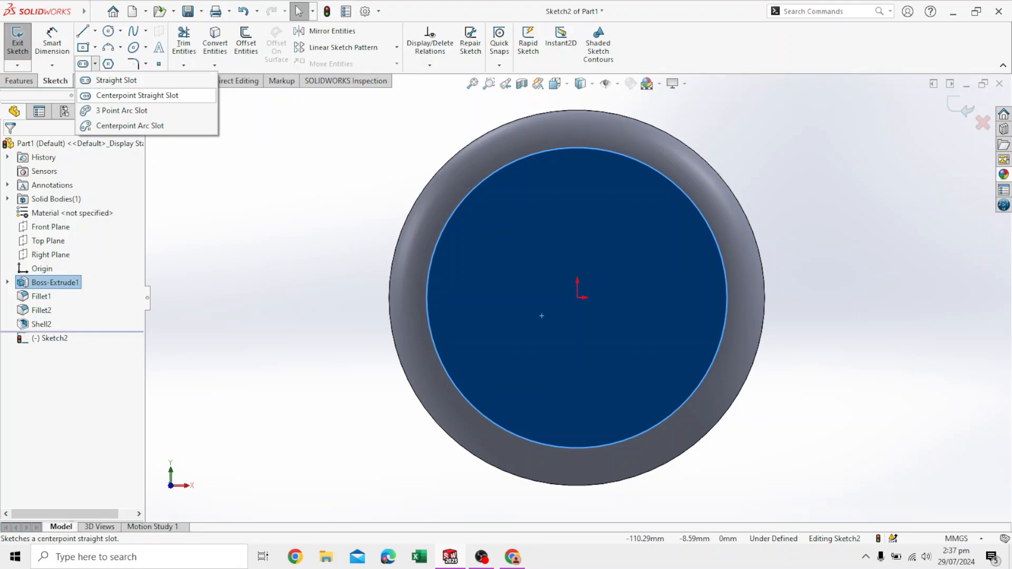
click(137, 95)
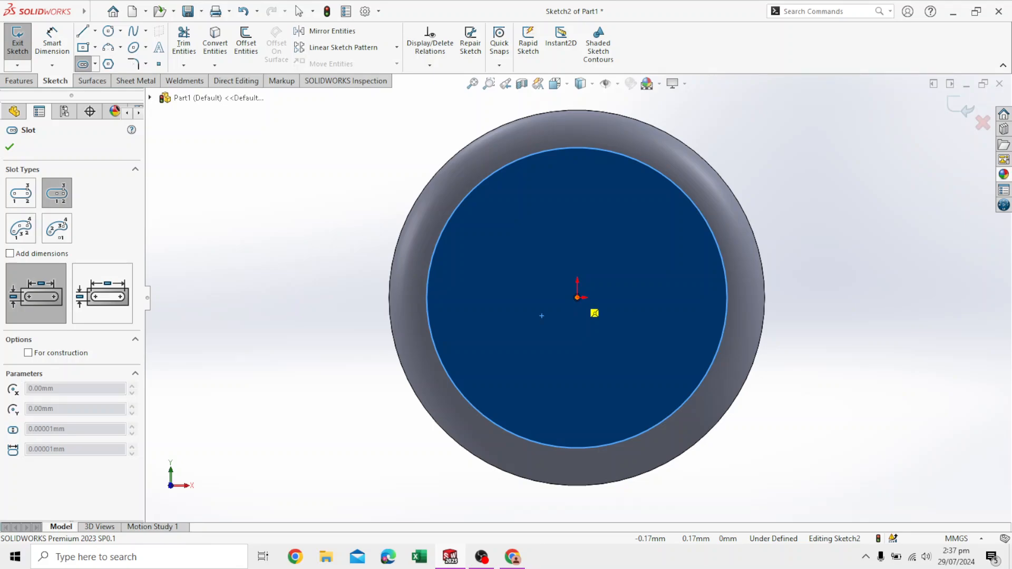
click(577, 297)
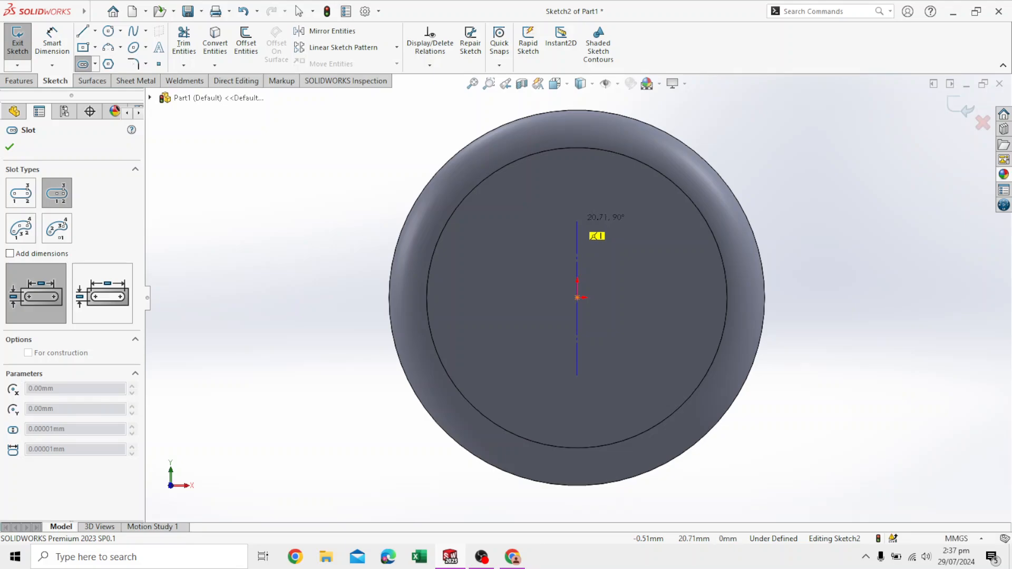
click(576, 217)
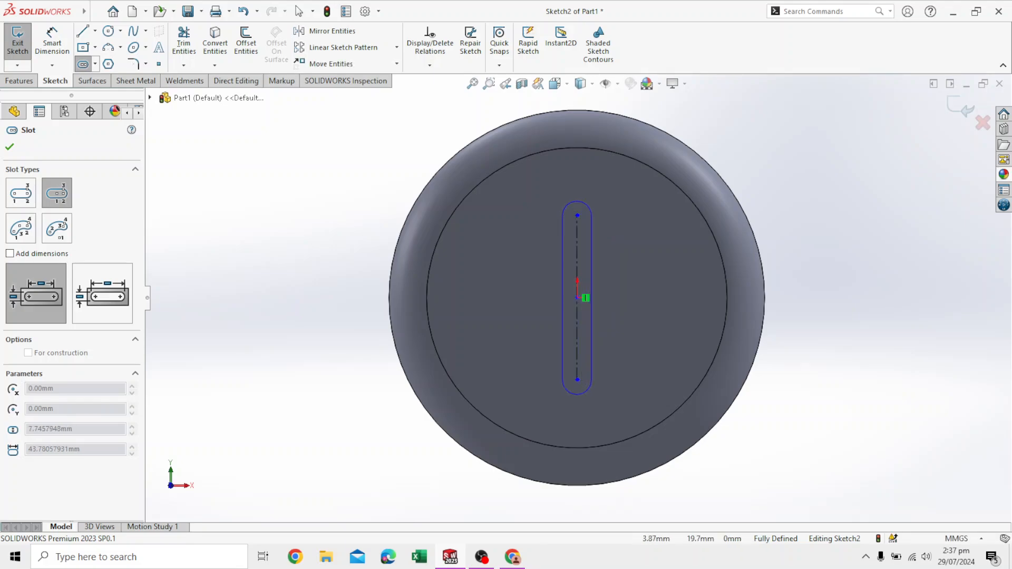
click(594, 220)
key(Escape)
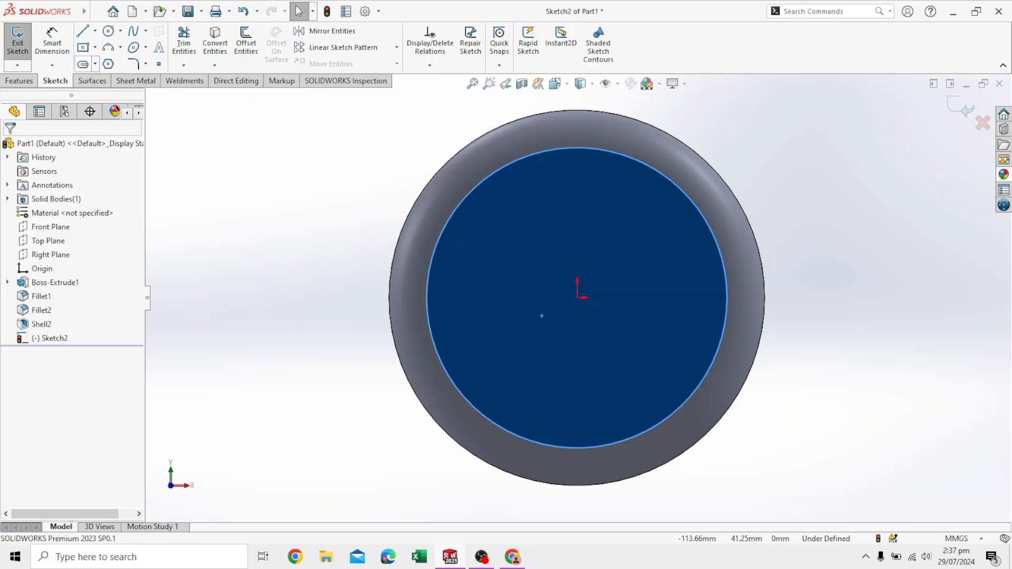
- Sketch a vertical centerpoint straight slot about 16 mm between arc centres and 6 mm wide, centred about 20 mm directly above the origin
click(82, 64)
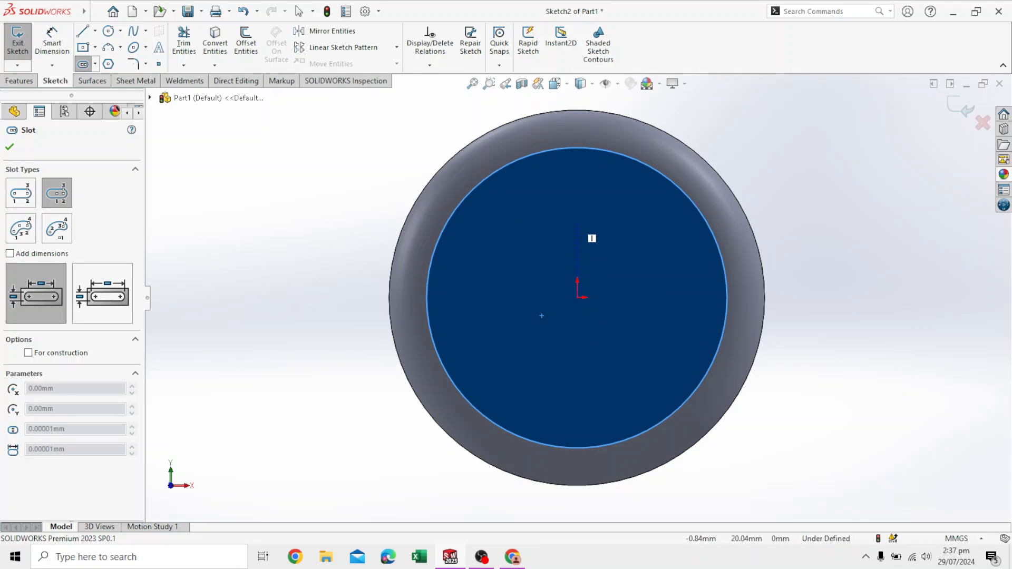
click(577, 222)
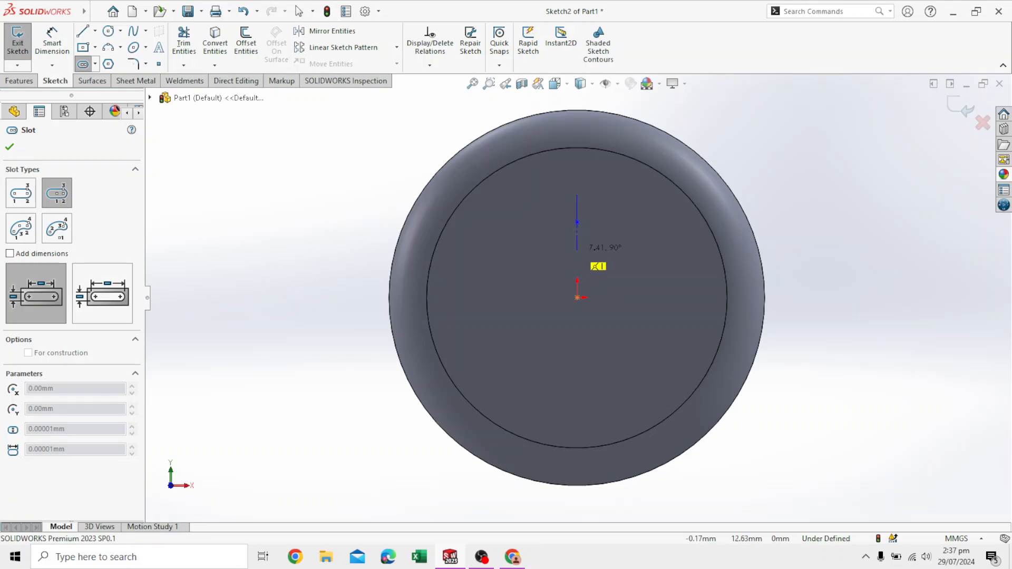
click(577, 252)
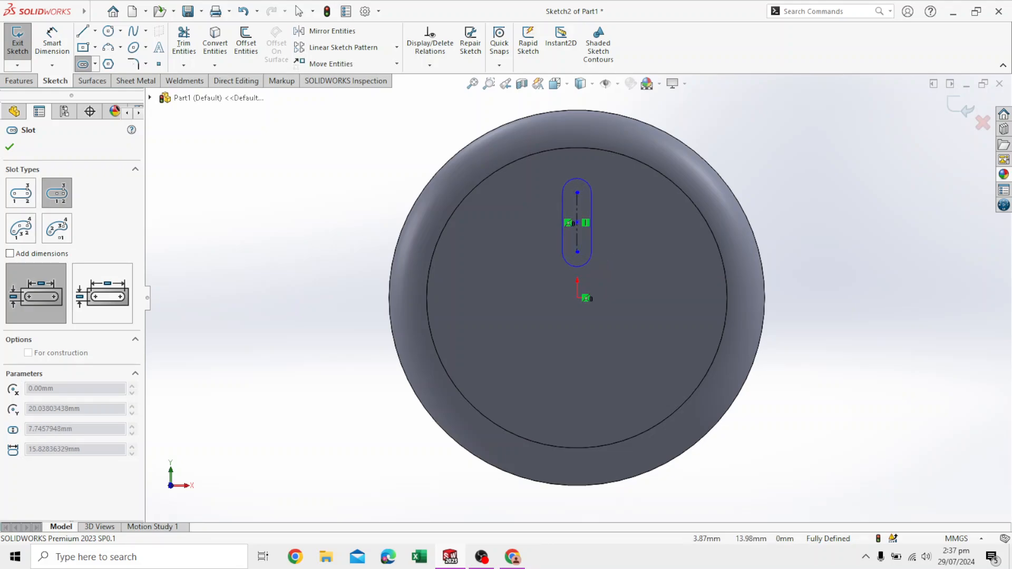
click(595, 246)
click(589, 263)
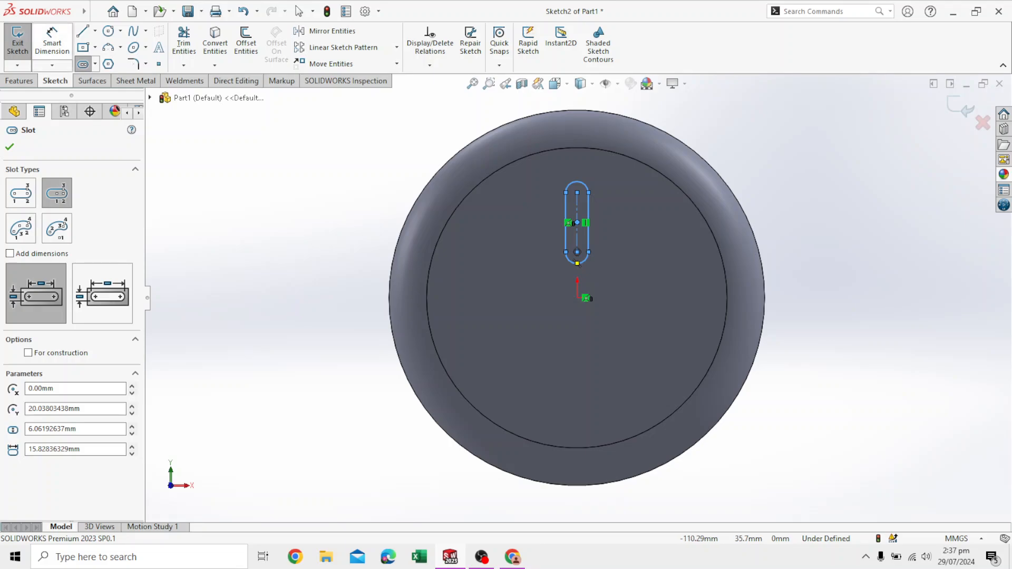
- Dimension the vertical distance from the origin to the slot's centre point as 25 mm
click(52, 42)
scroll(616, 156, up, 3)
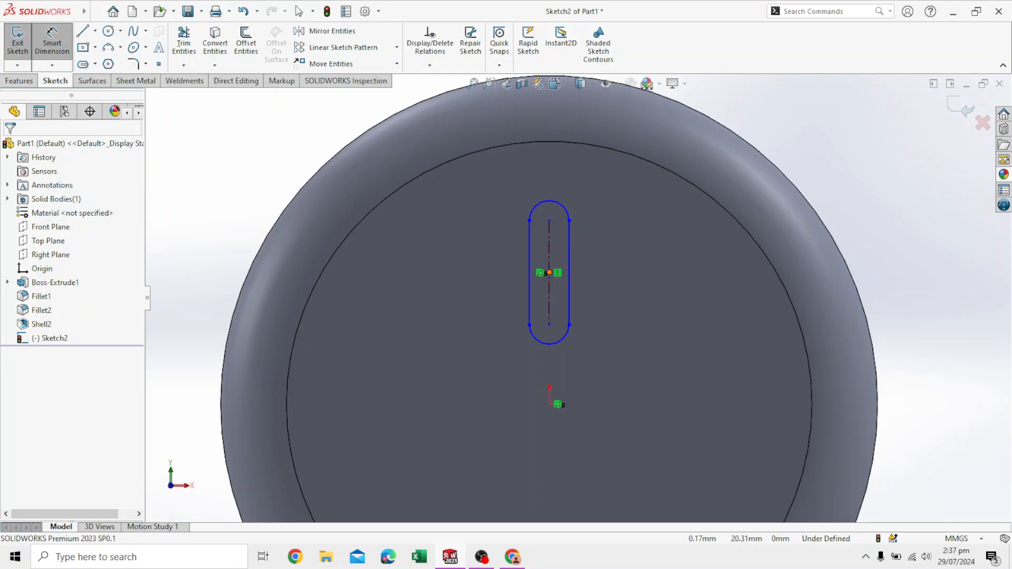
click(550, 273)
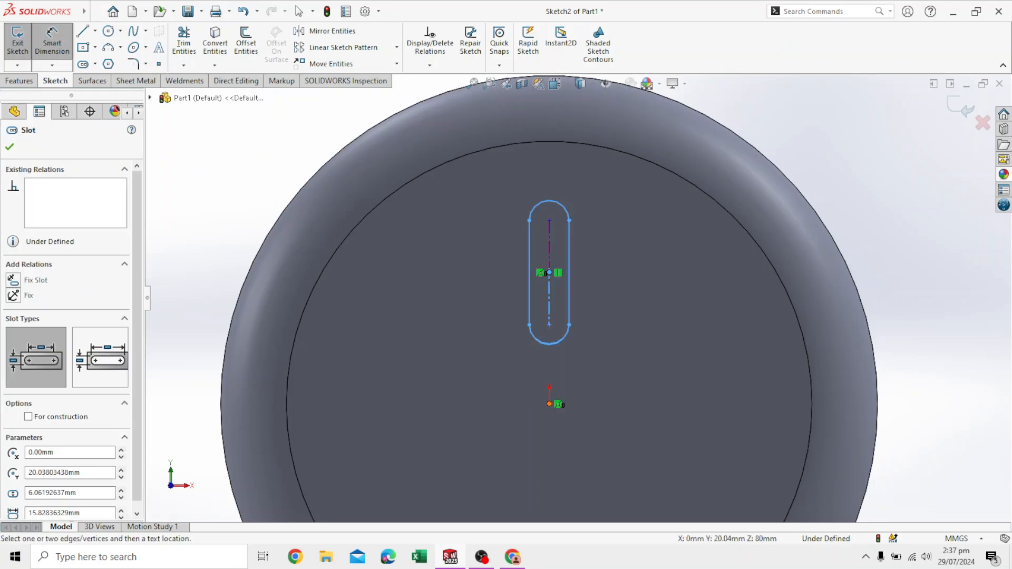
click(550, 404)
click(642, 354)
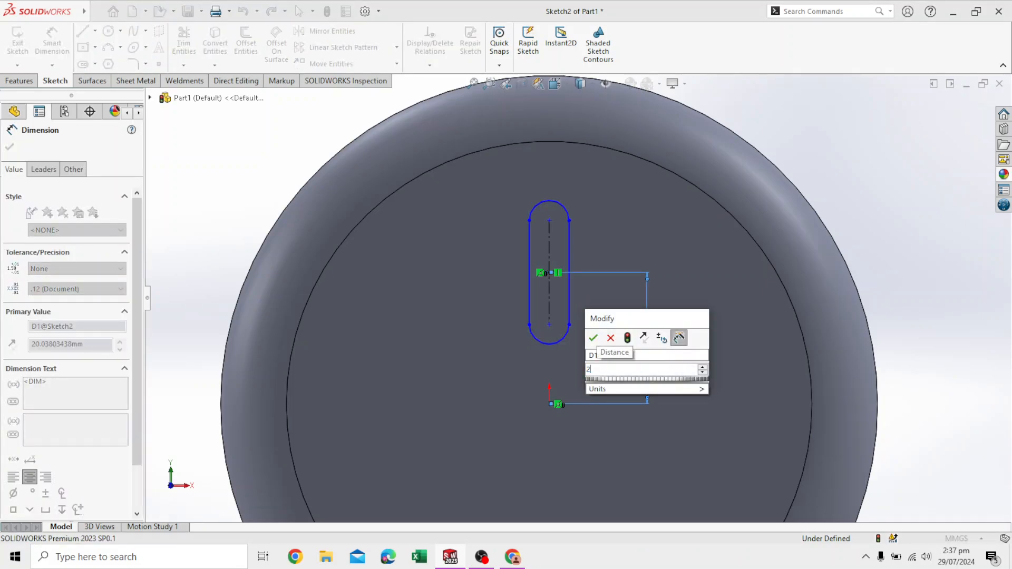
key(Return)
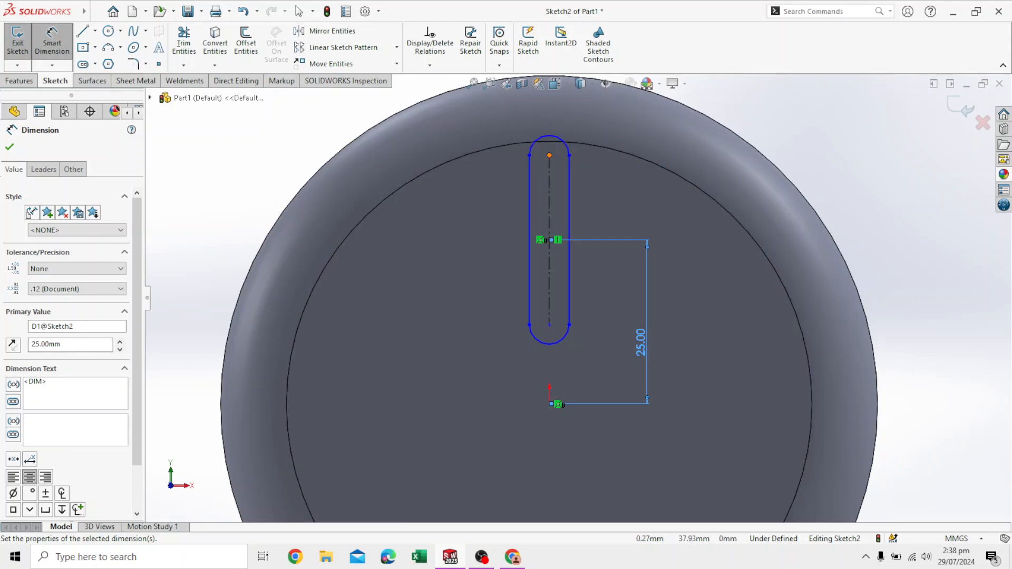
- Dimension the distance between the slot's two arc centres as 15 mm
click(550, 155)
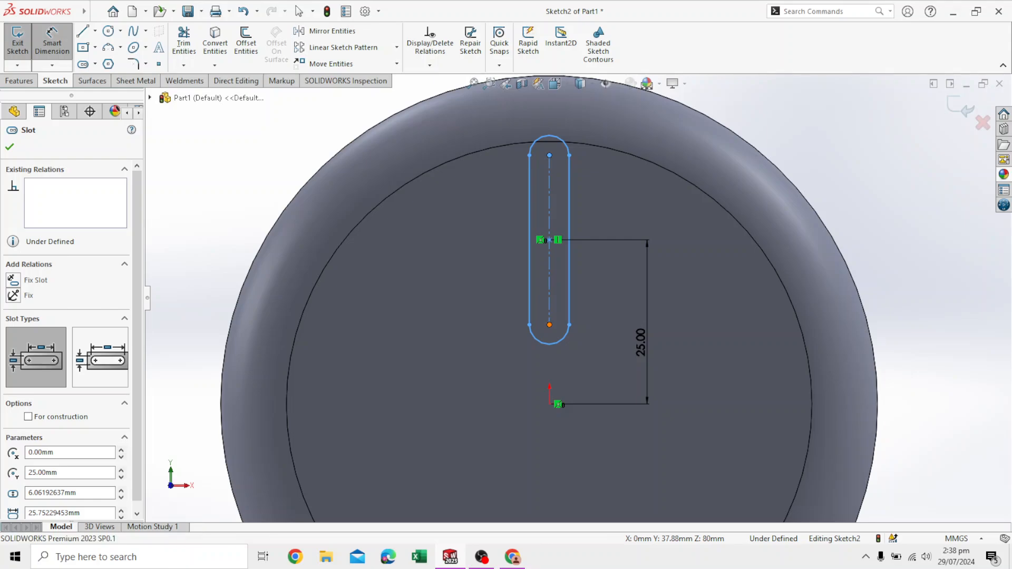
click(550, 325)
click(439, 272)
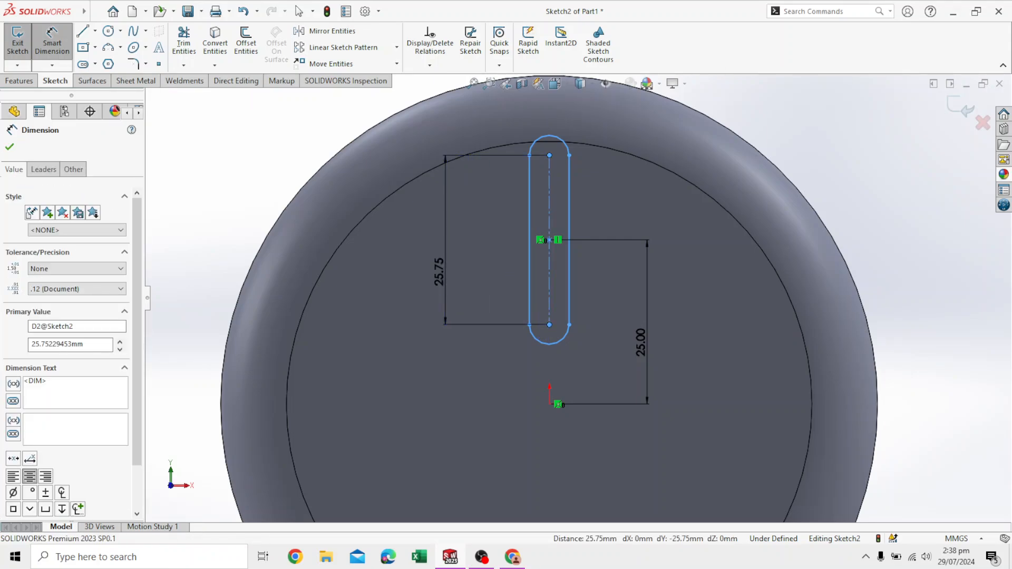
text(1)
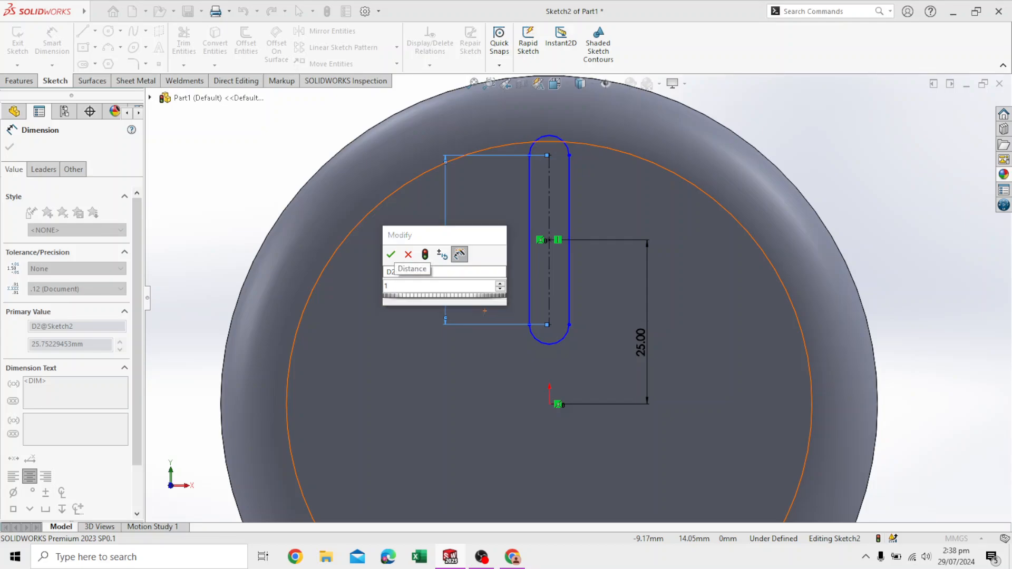
text(5)
key(Return)
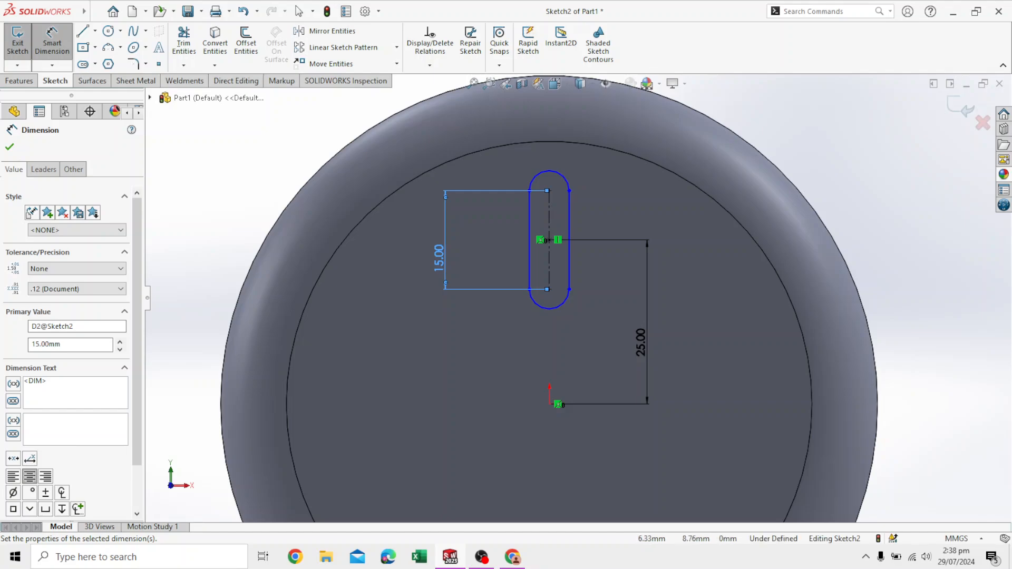
scroll(590, 296, up, 3)
scroll(596, 353, down, 3)
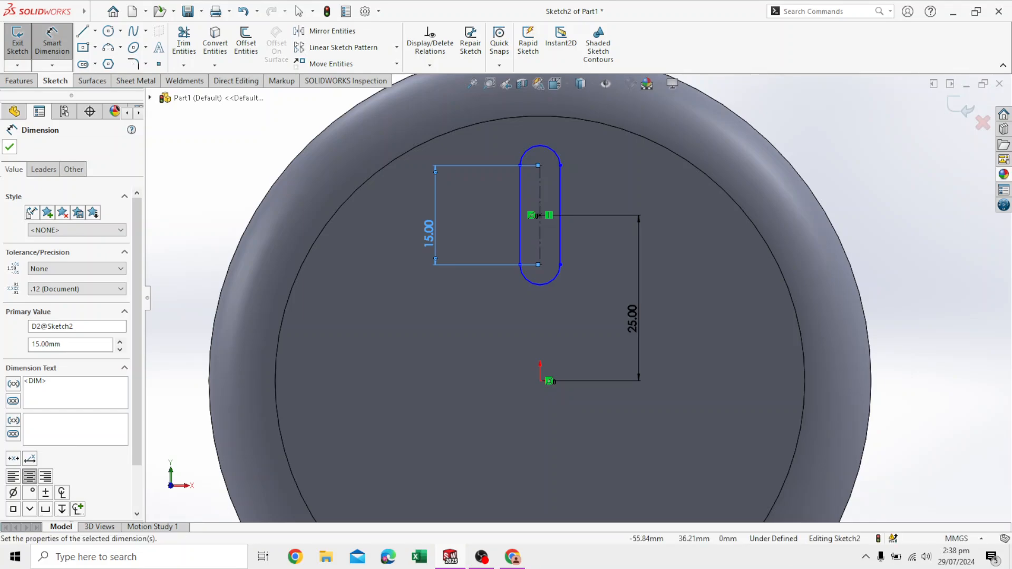
click(9, 148)
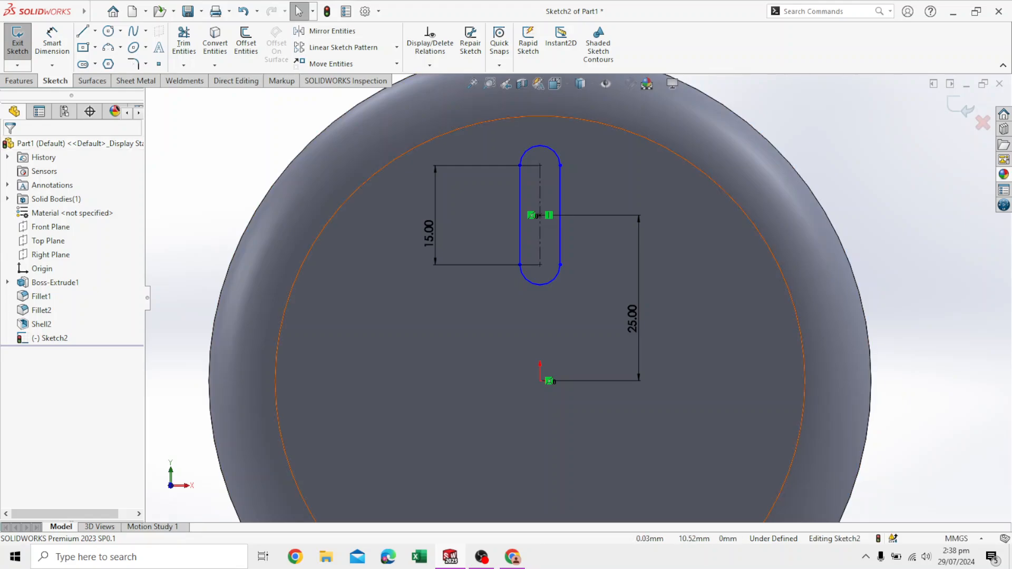
- Finish the slot sketch and cut-extrude it blind 45 mm into the hollow body
scroll(575, 303, up, 1)
scroll(578, 311, up, 1)
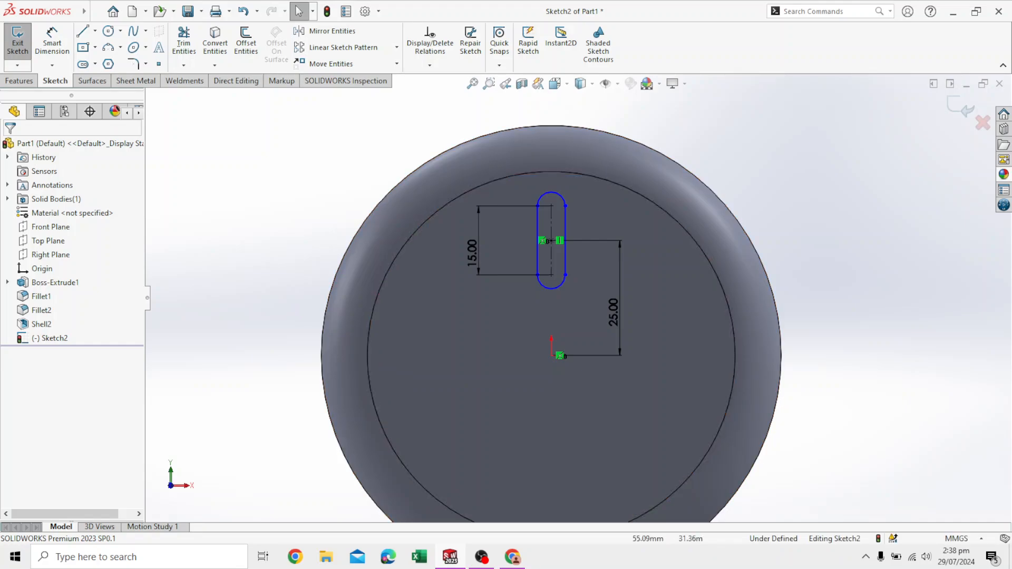
middle_drag(709, 213, 855, 247)
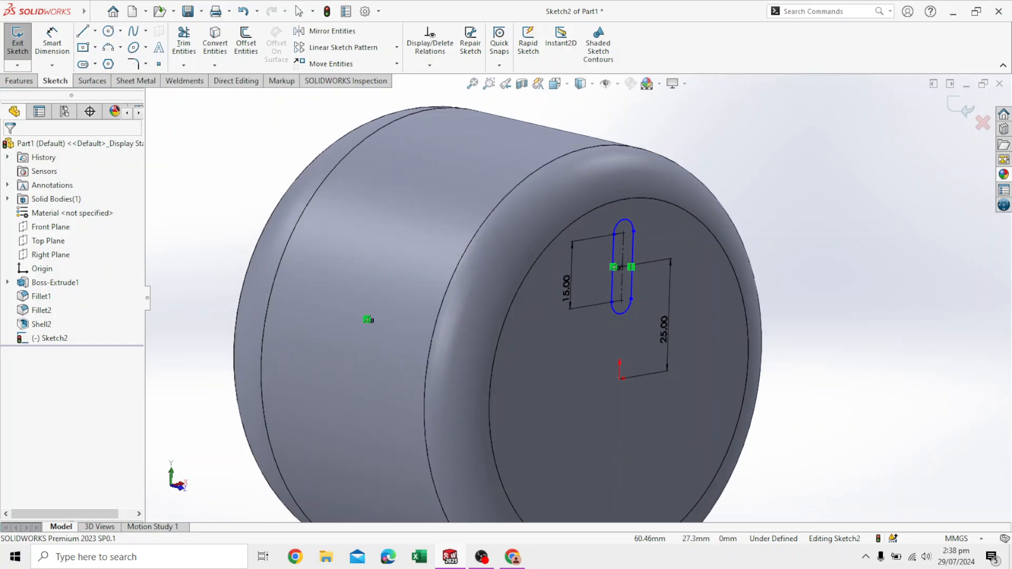
click(960, 107)
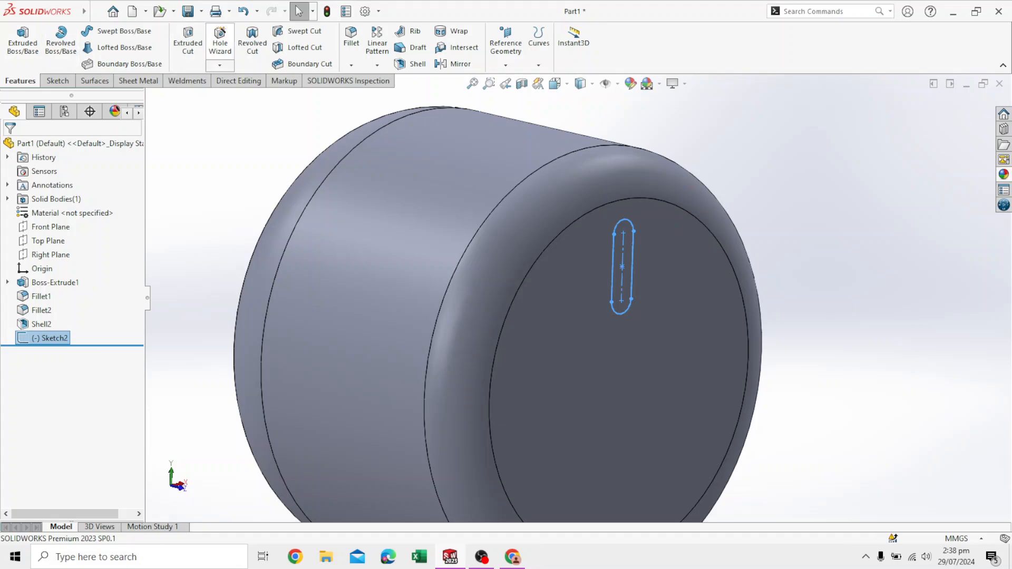
click(188, 47)
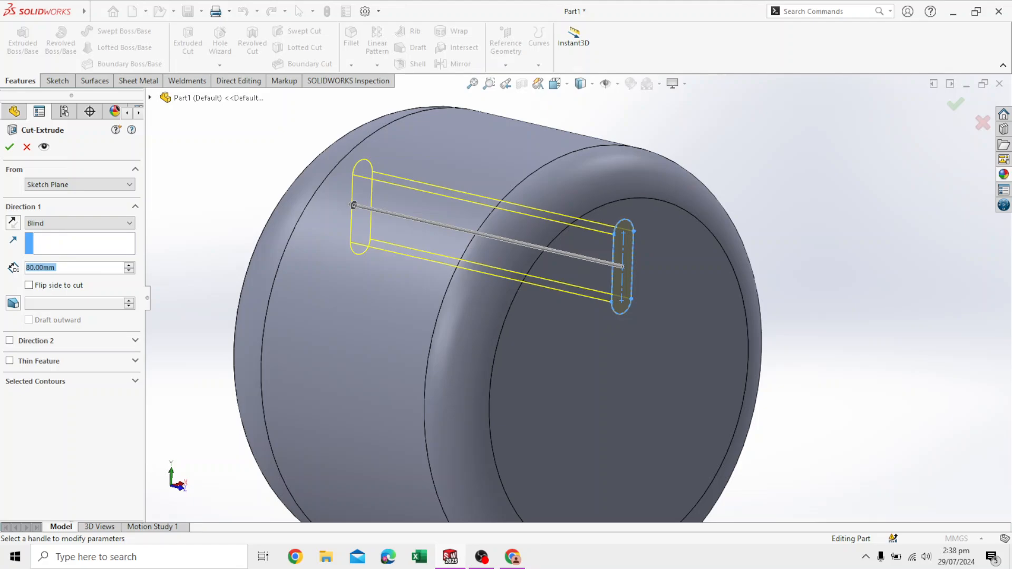
middle_drag(543, 316, 706, 317)
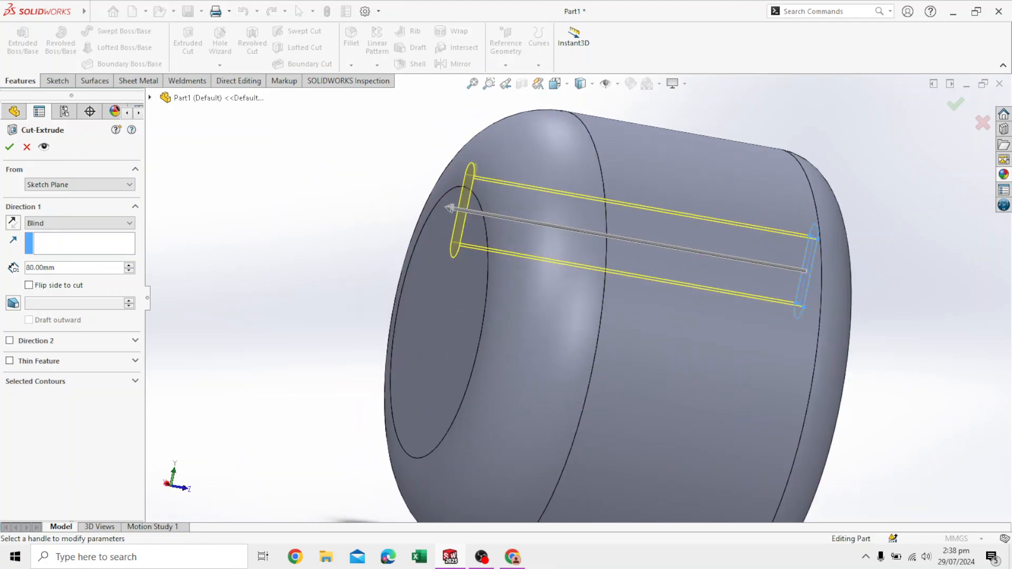
drag(451, 208, 600, 234)
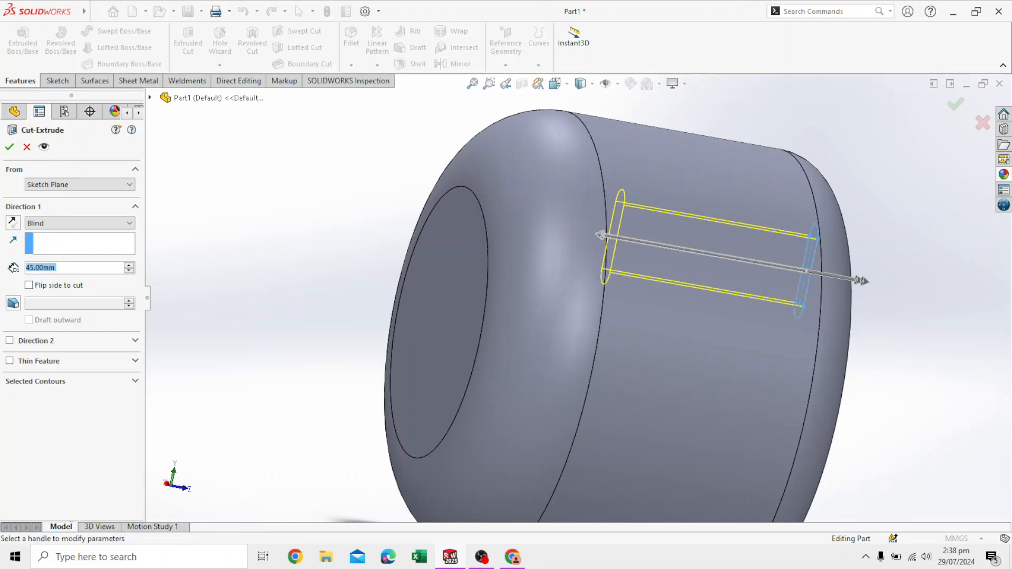
middle_drag(892, 311, 765, 316)
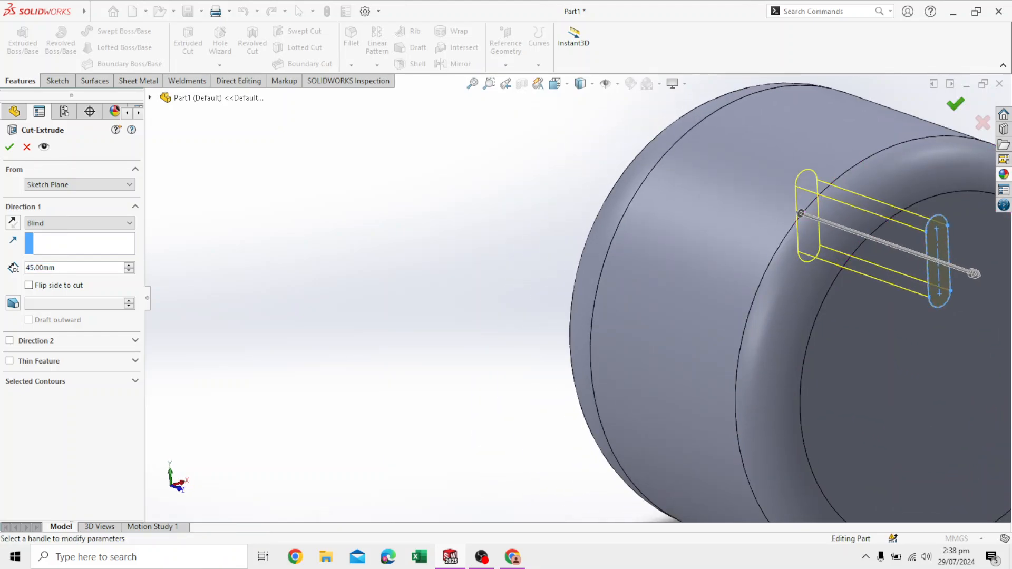
key(Return)
scroll(575, 299, up, 2)
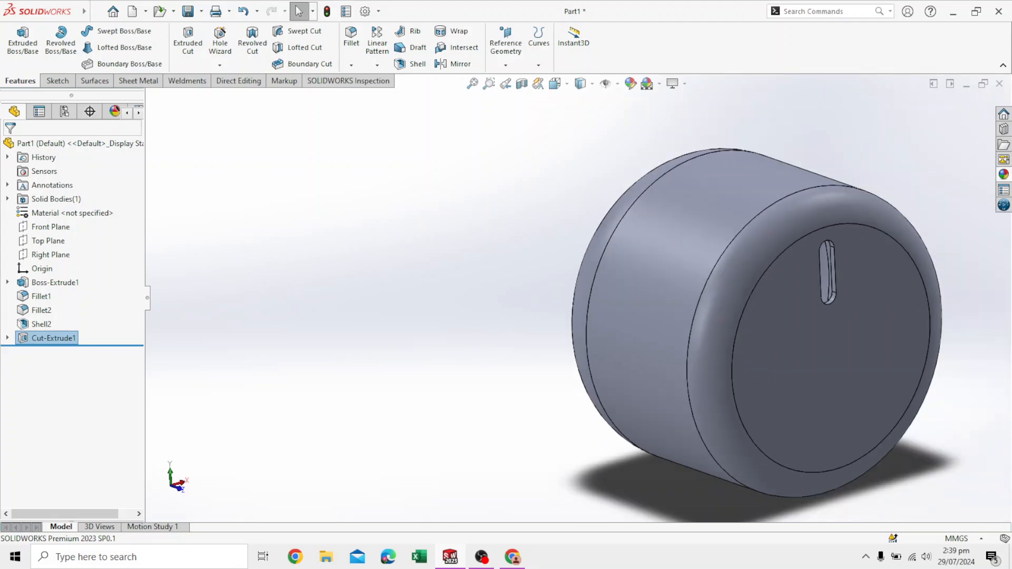
- Set up an equally spaced 360-degree circular pattern of the slot cut around the front face's circular edge
click(505, 225)
middle_drag(505, 225, 466, 256)
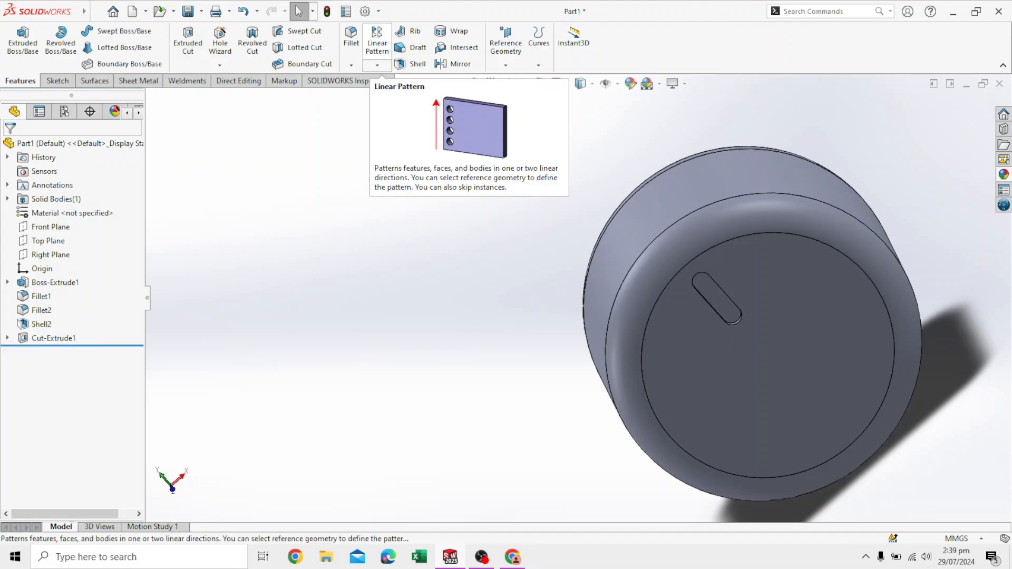
click(377, 64)
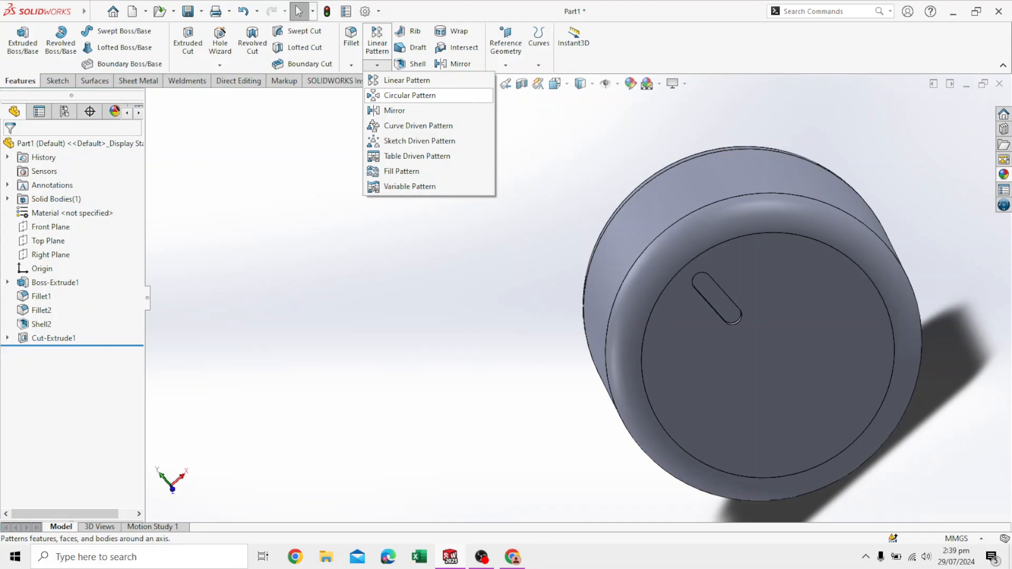
click(410, 95)
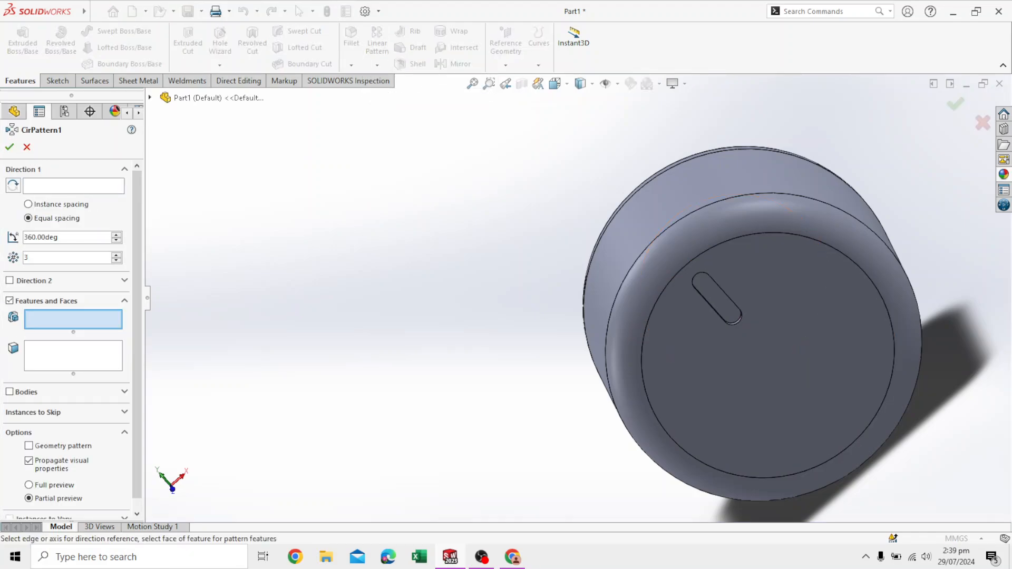
click(73, 186)
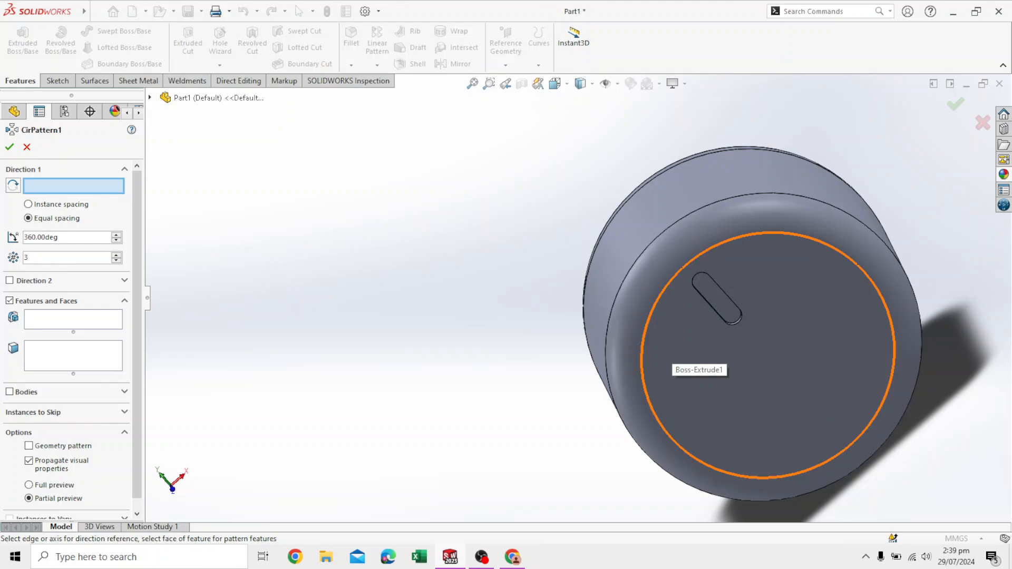
click(644, 338)
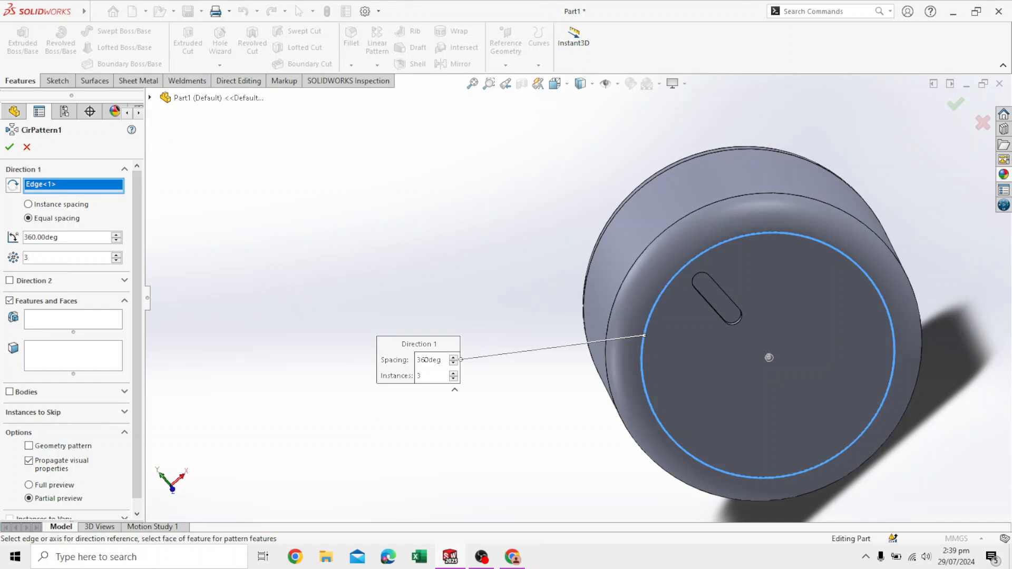
click(85, 320)
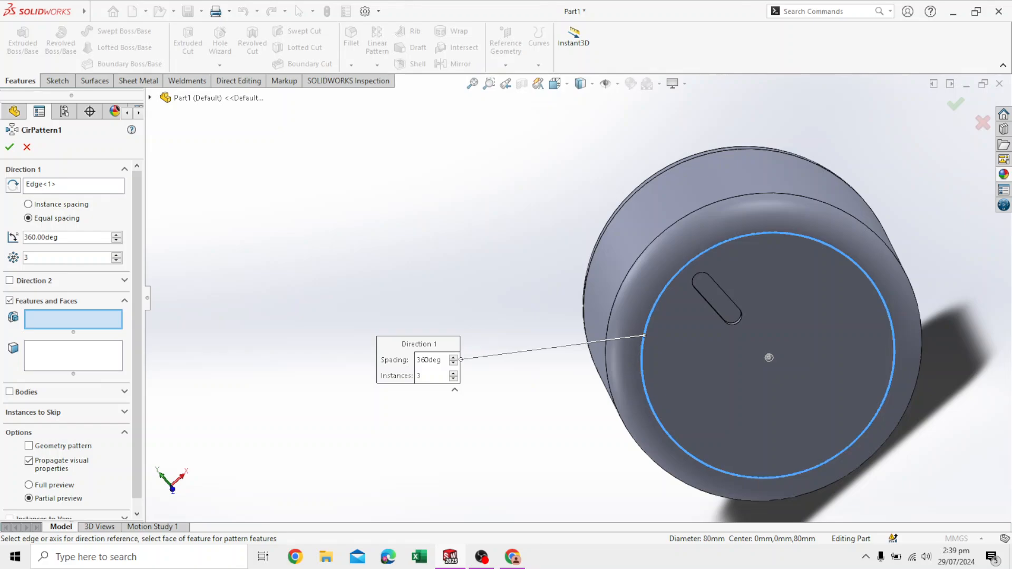
click(150, 97)
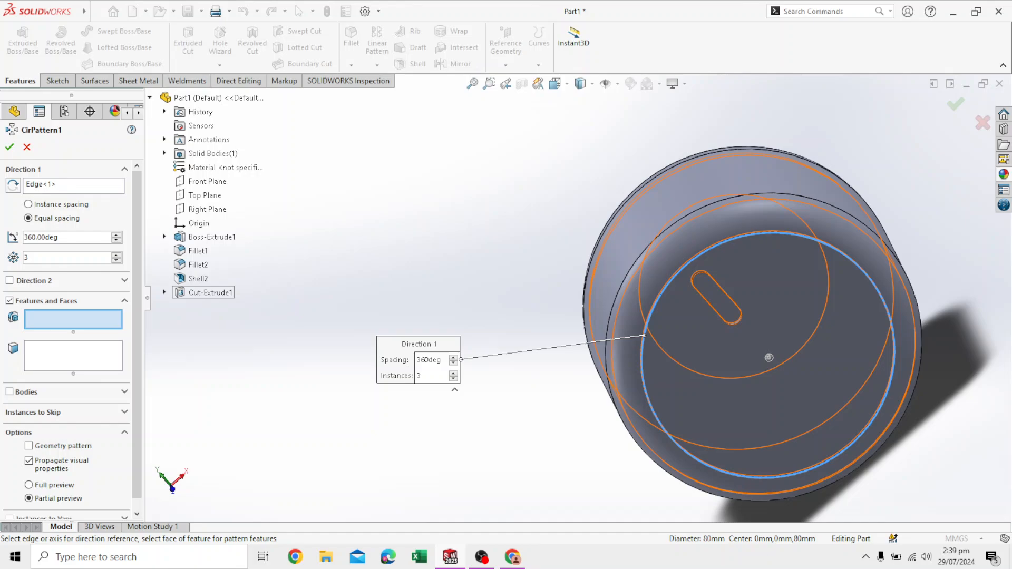
click(210, 293)
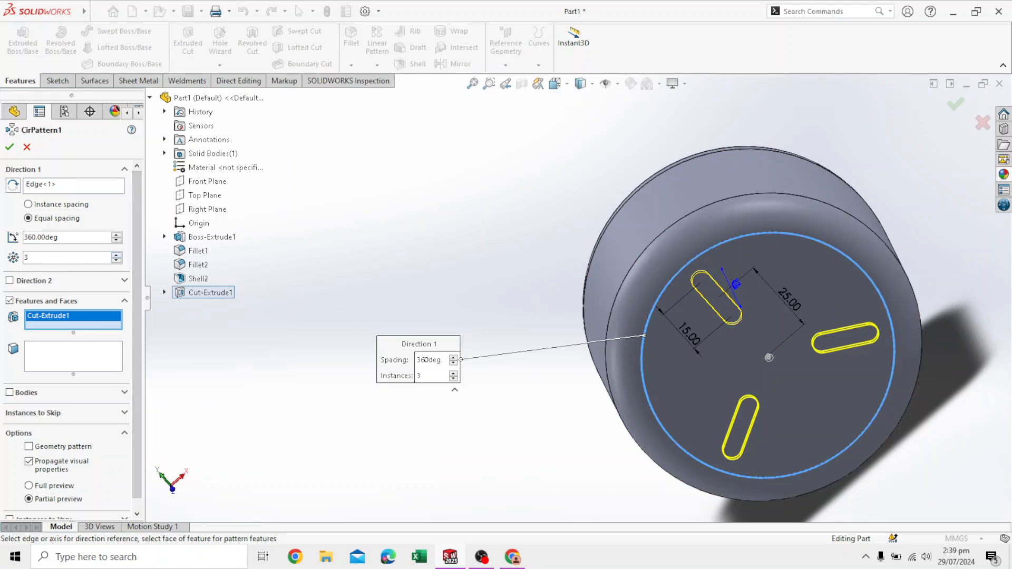
- Set the circular pattern to 7 instances and create it
click(117, 255)
click(117, 255)
click(117, 255)
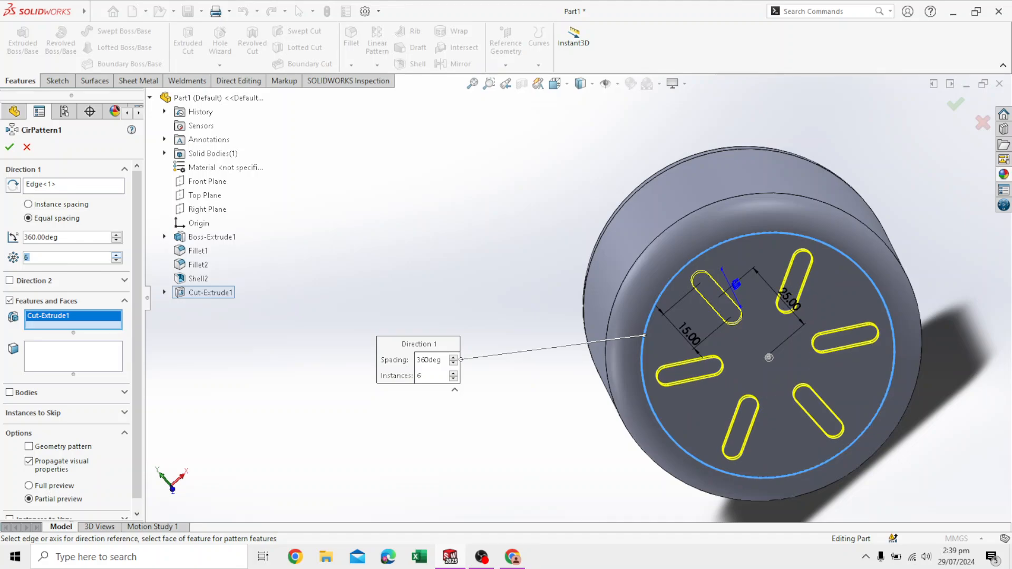
click(117, 255)
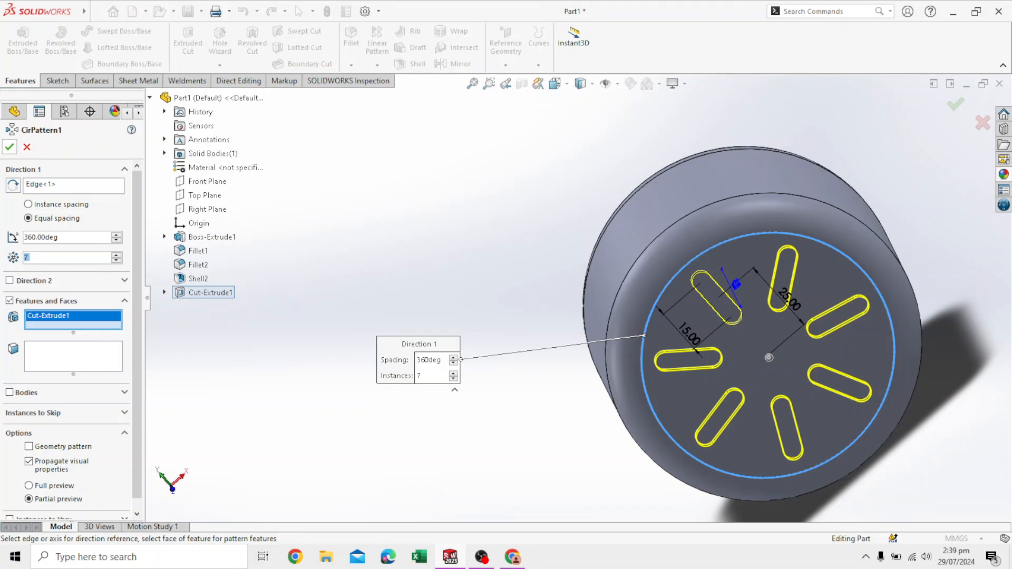
click(11, 148)
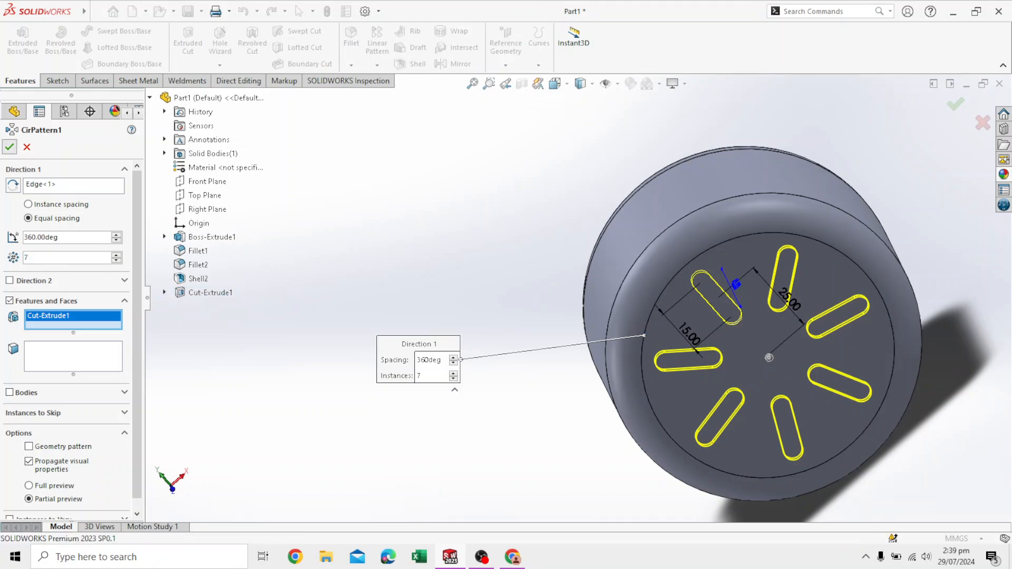
- Start a sketch on the flat circular face at the back of the body
middle_drag(648, 226, 696, 237)
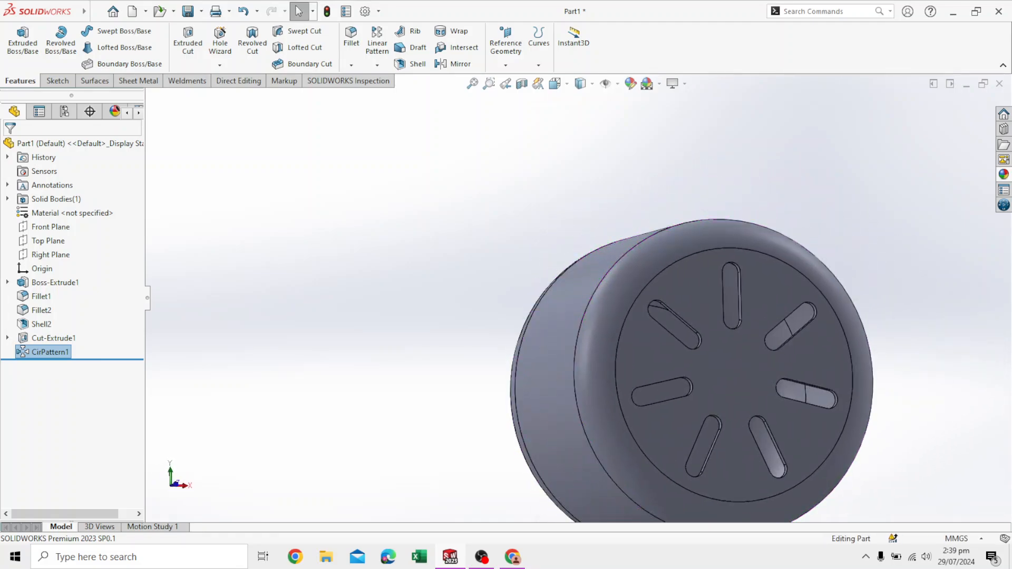
scroll(691, 316, up, 3)
scroll(815, 395, down, 2)
middle_drag(815, 396, 717, 448)
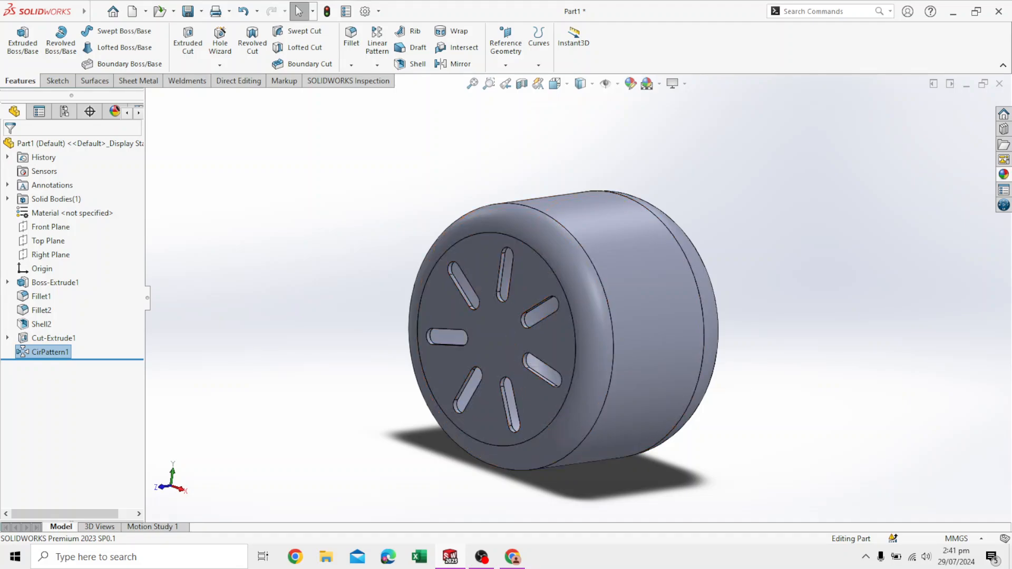
middle_drag(660, 335, 527, 332)
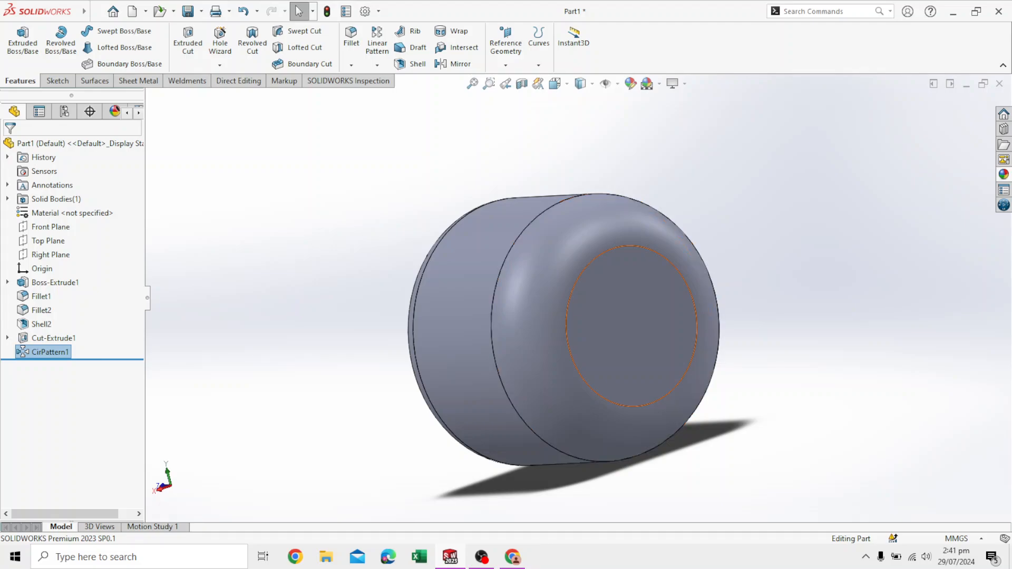
click(644, 338)
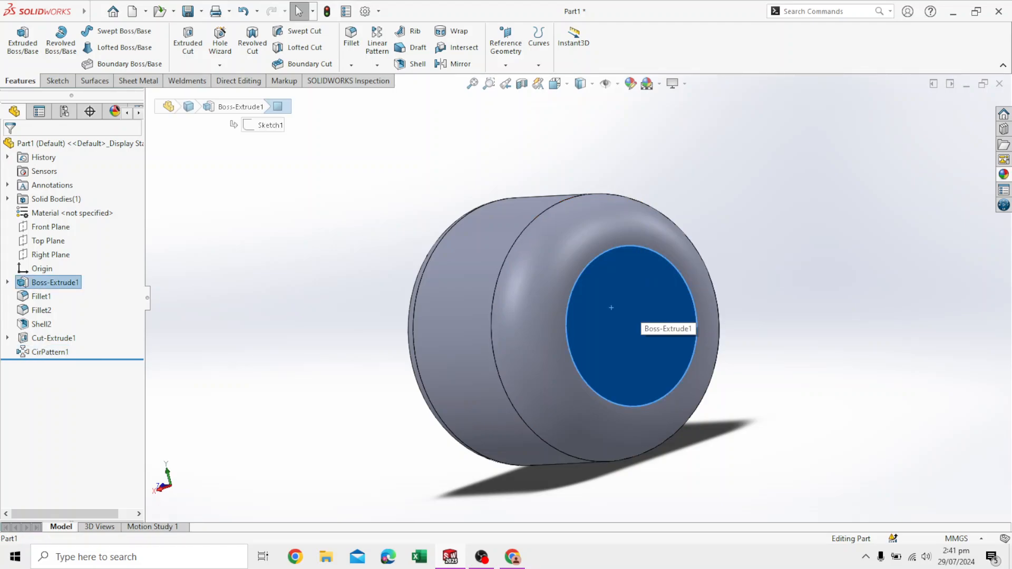
right_click(640, 319)
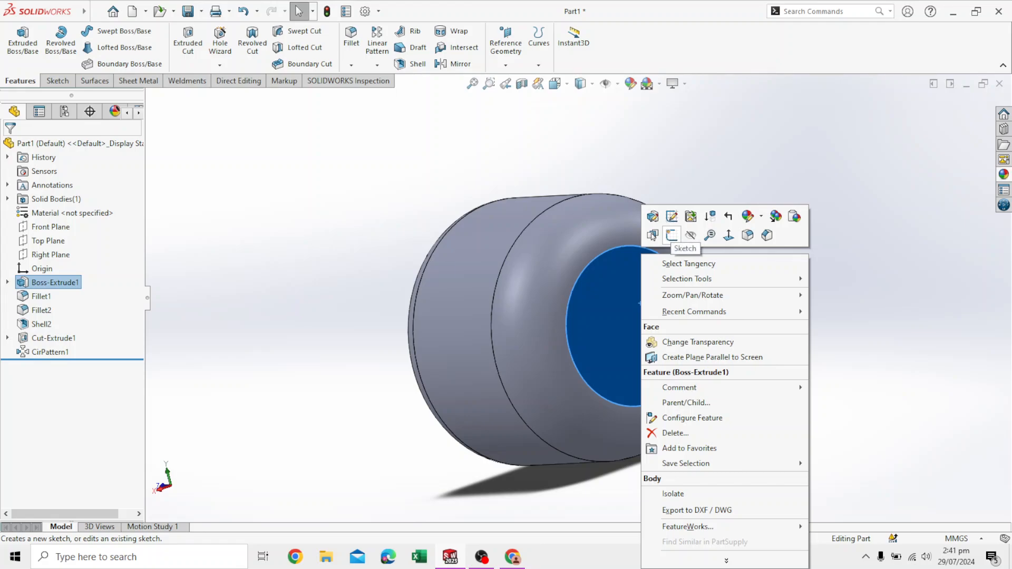
click(672, 236)
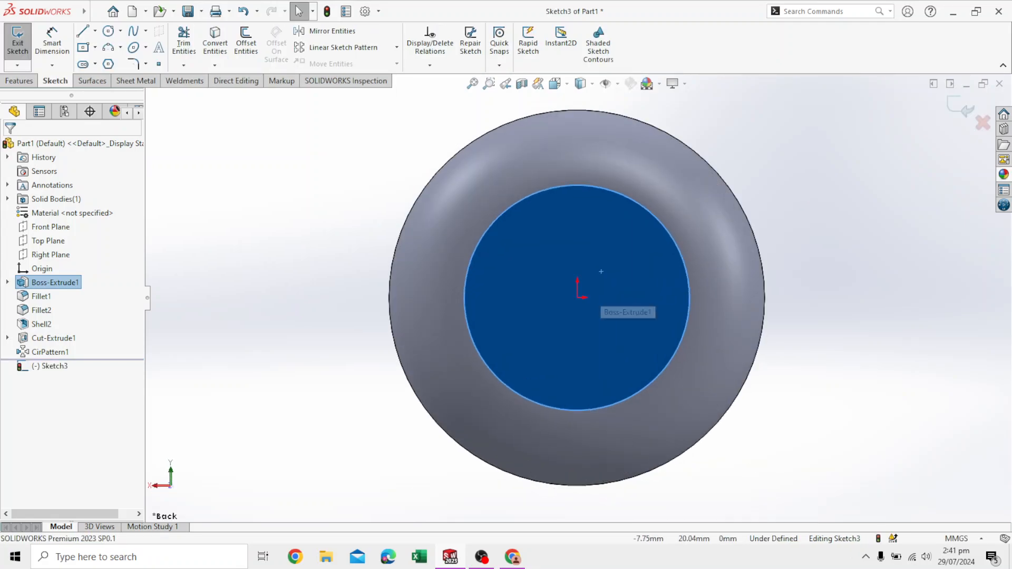
scroll(601, 272, down, 2)
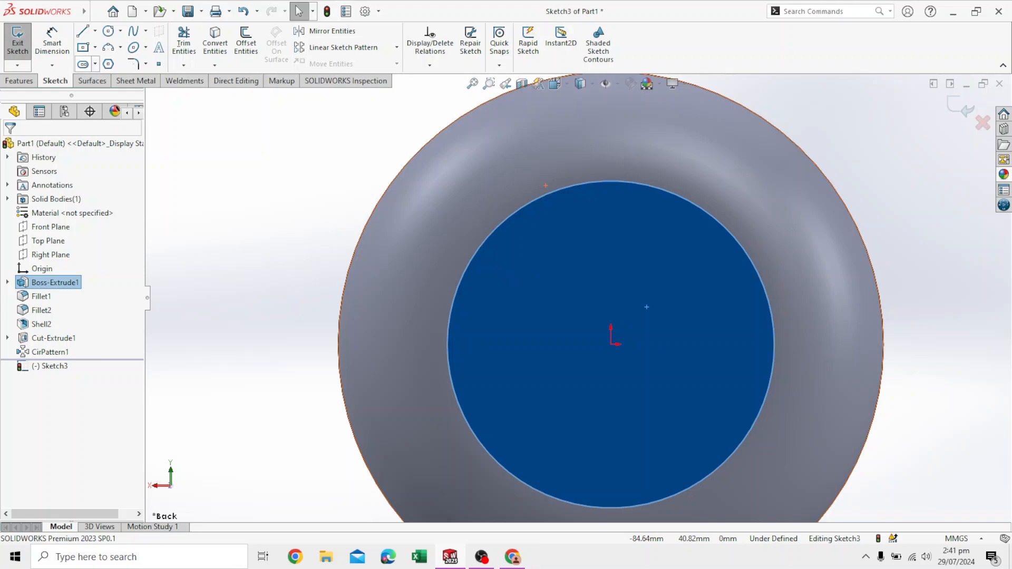
click(95, 63)
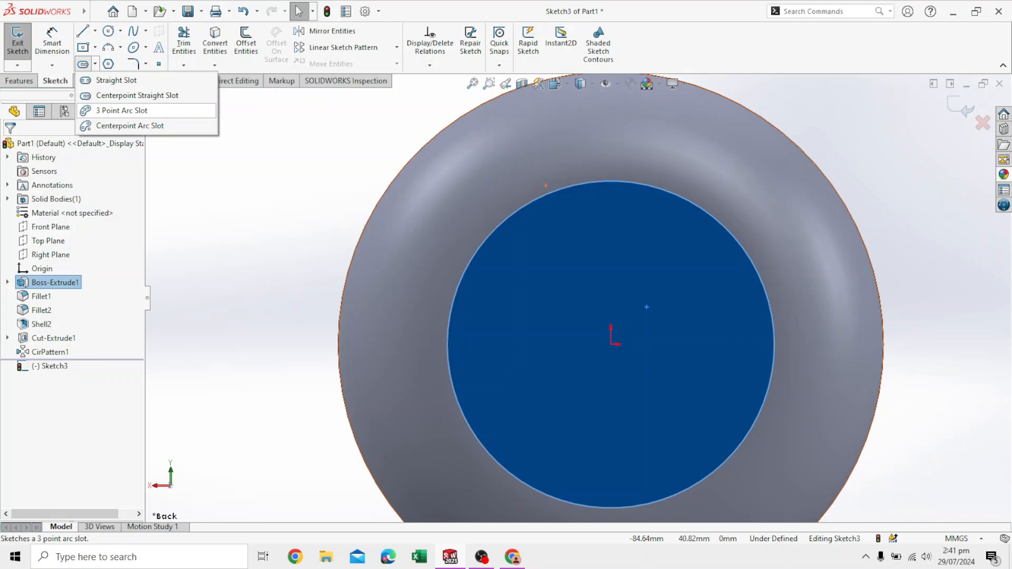
click(121, 110)
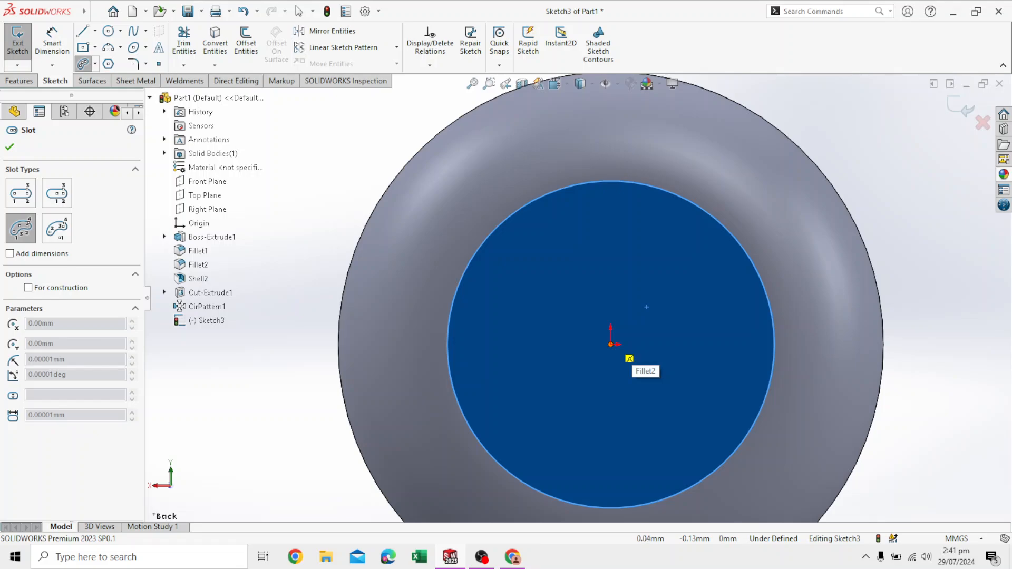
click(610, 344)
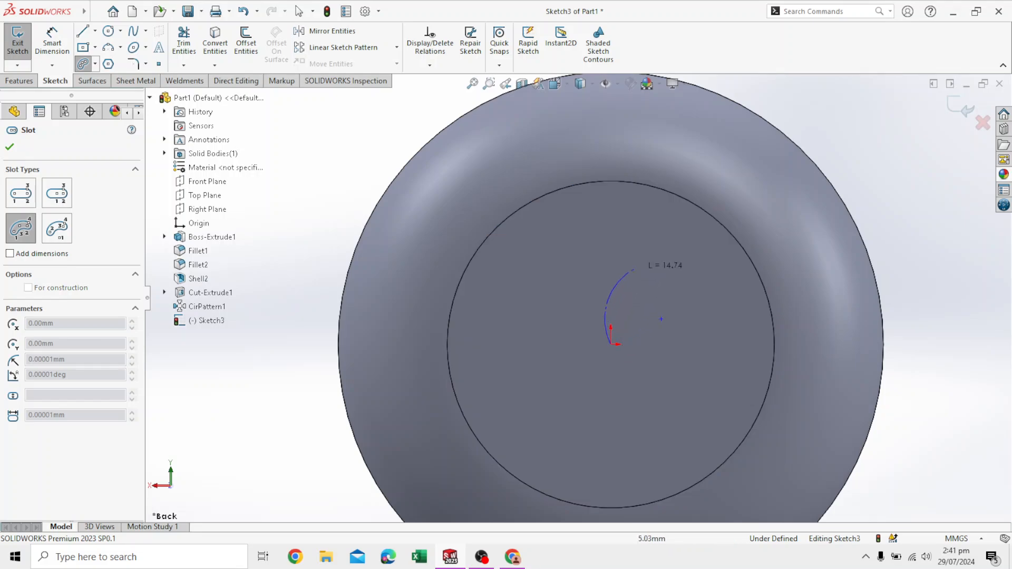
key(Escape)
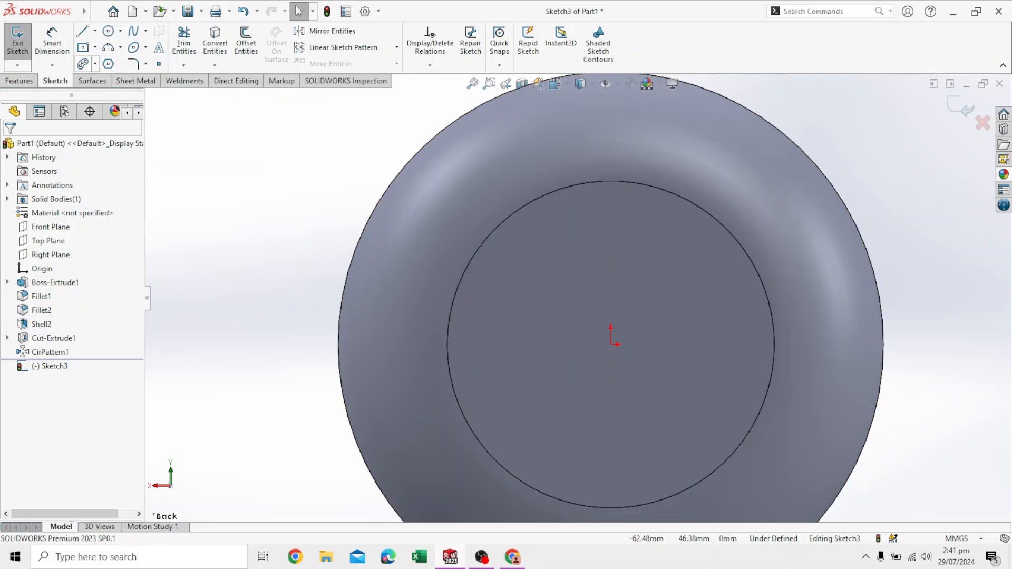
- Sketch a 3-point arc slot starting about 22 mm directly above the origin, about 6.1 mm in radius, 90 degrees and 3.9 mm wide
click(83, 64)
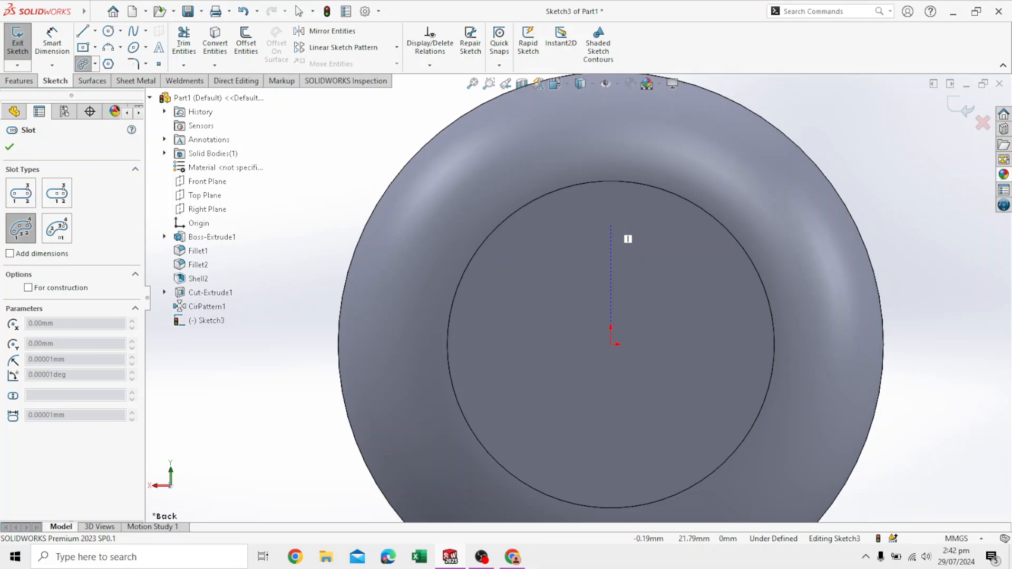
click(611, 226)
click(656, 241)
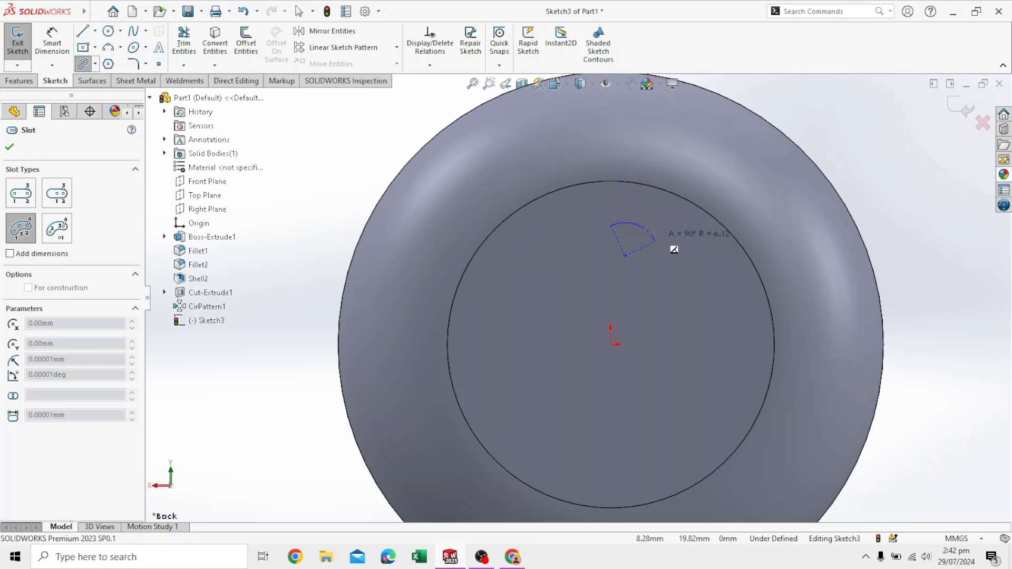
click(656, 237)
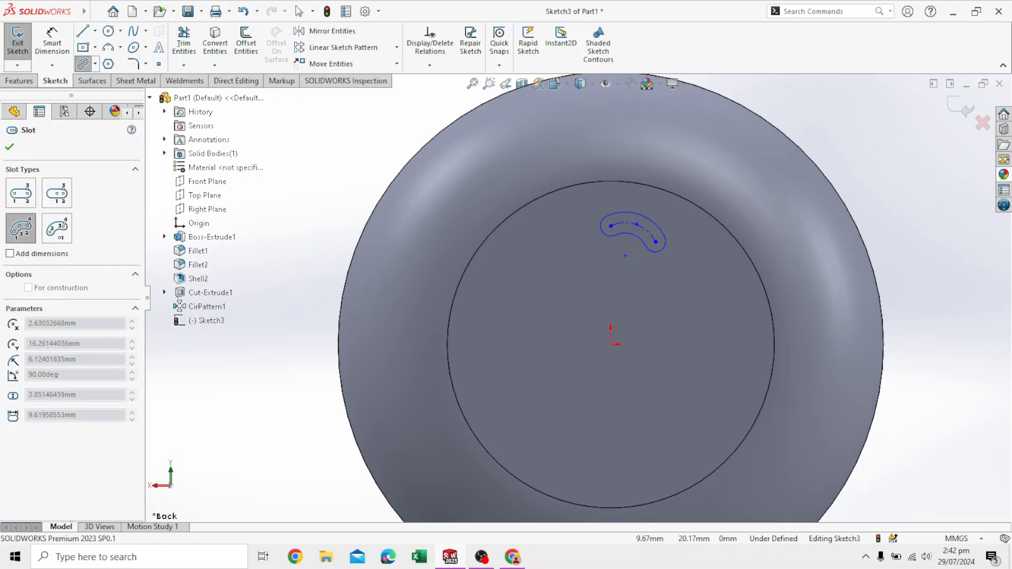
click(665, 243)
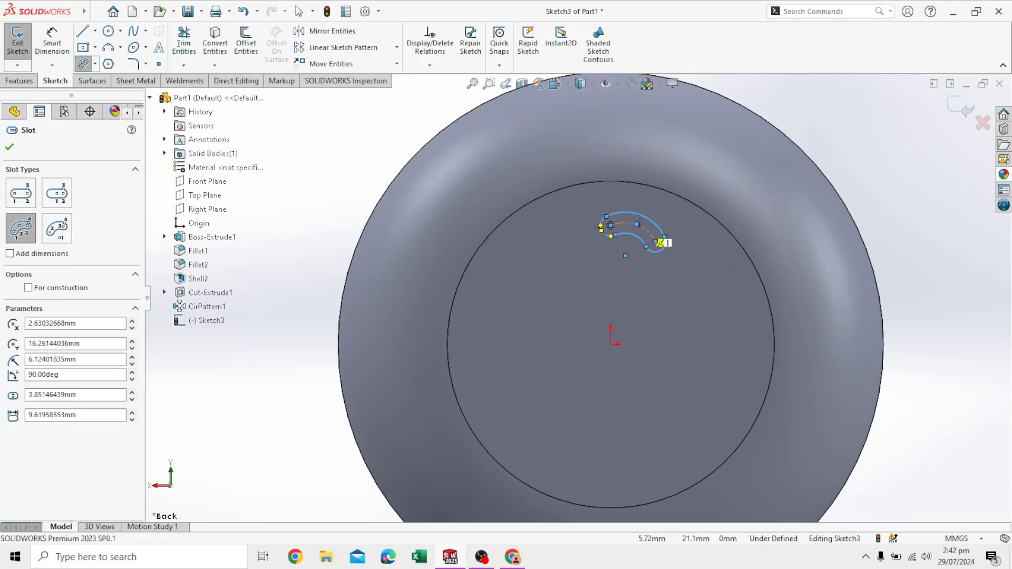
scroll(681, 268, down, 2)
scroll(669, 274, up, 2)
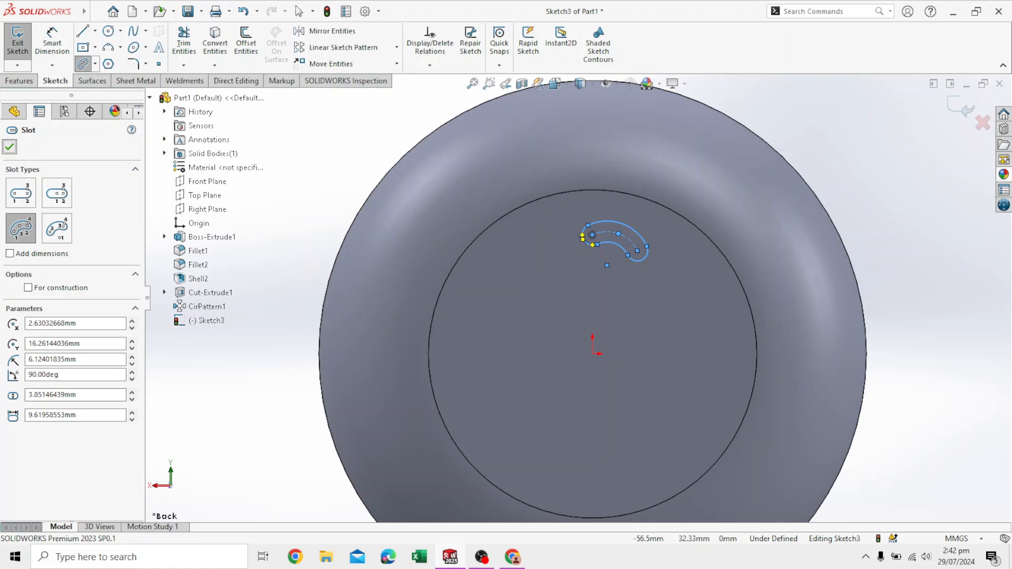
- Finish the arc slot sketch and cut it into the back of the body as a 19 mm blind extruded cut
key(Escape)
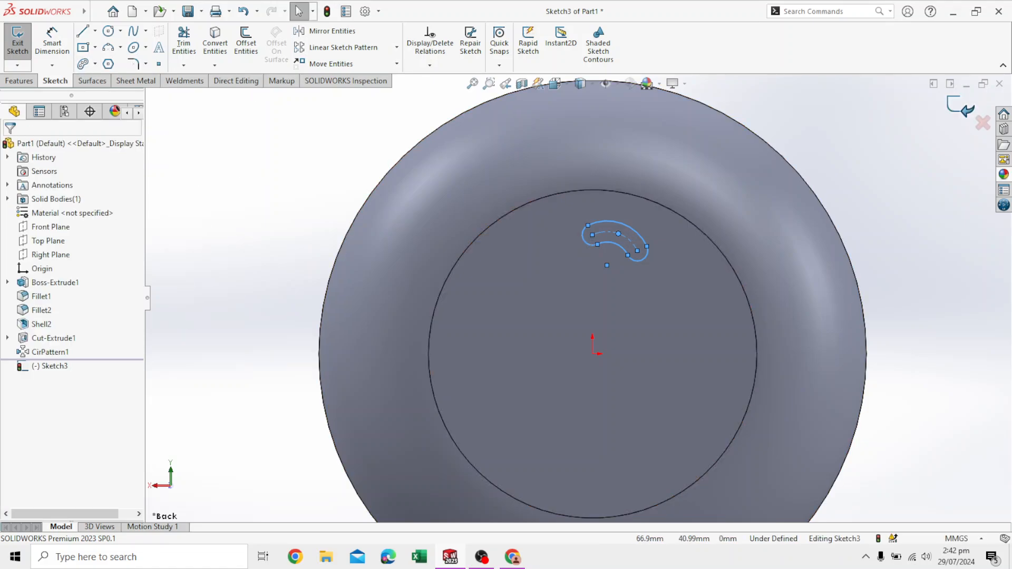
click(18, 43)
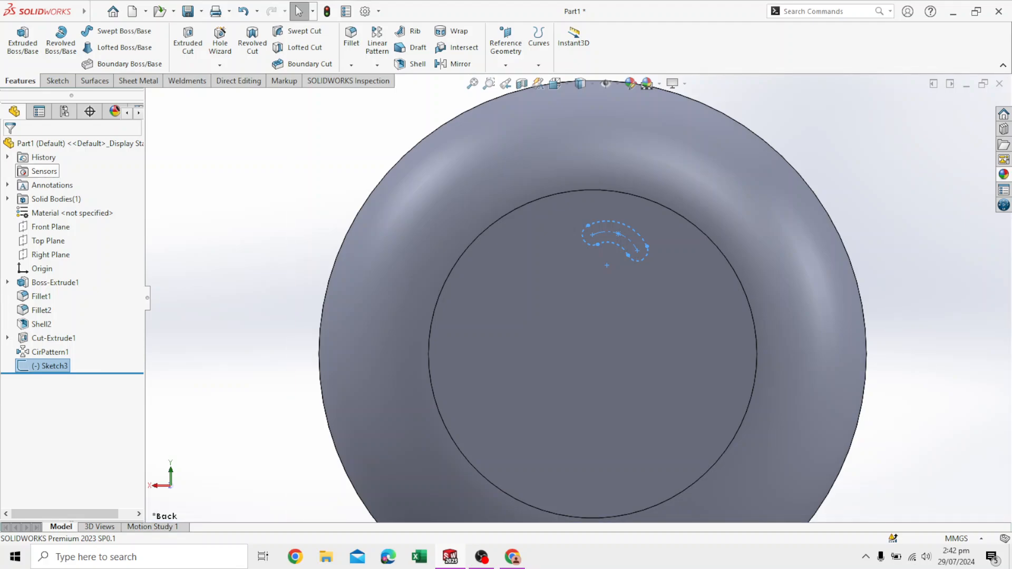
click(188, 43)
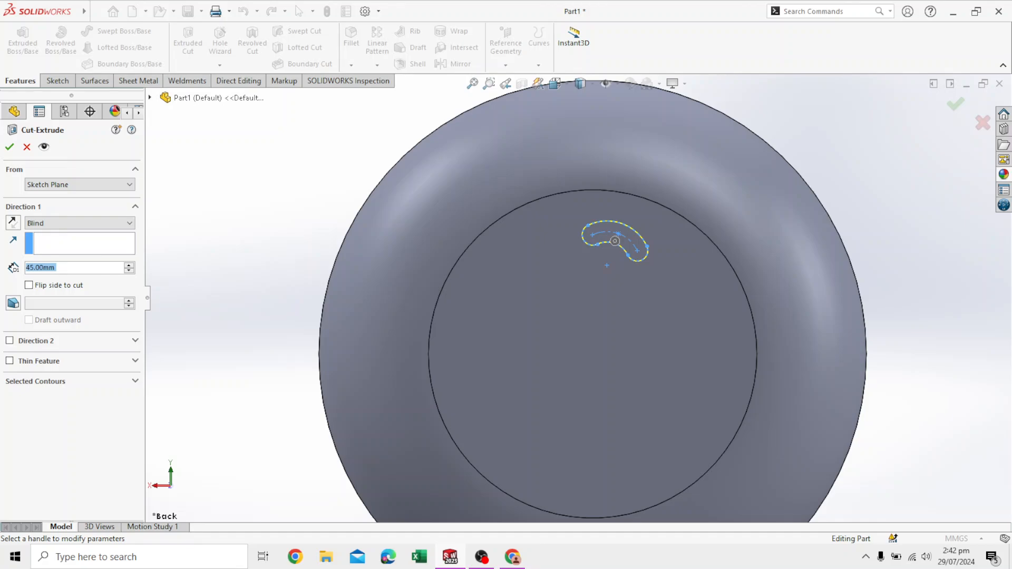
scroll(364, 327, up, 1)
middle_drag(363, 327, 448, 348)
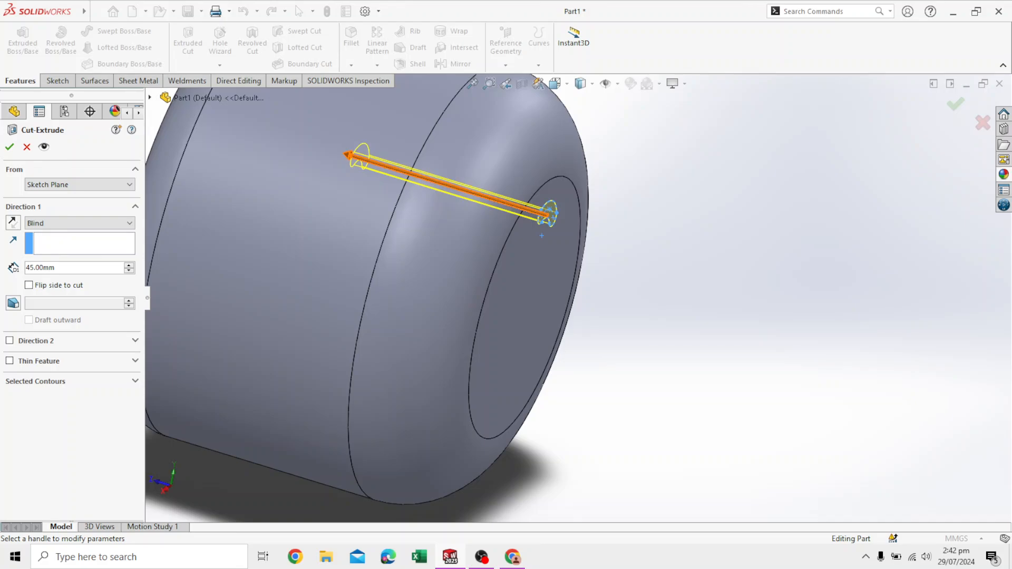
drag(346, 155, 455, 188)
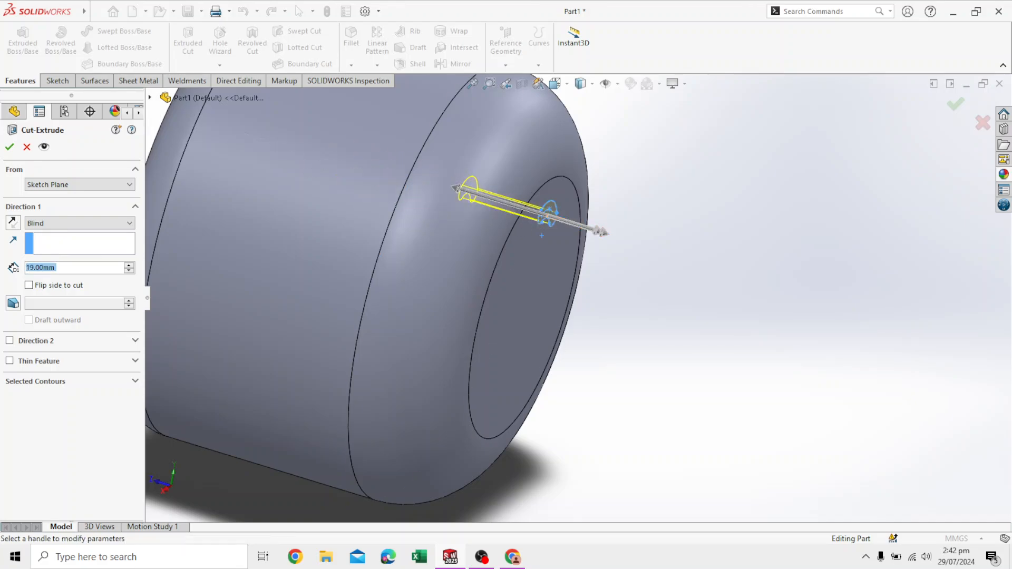
click(9, 147)
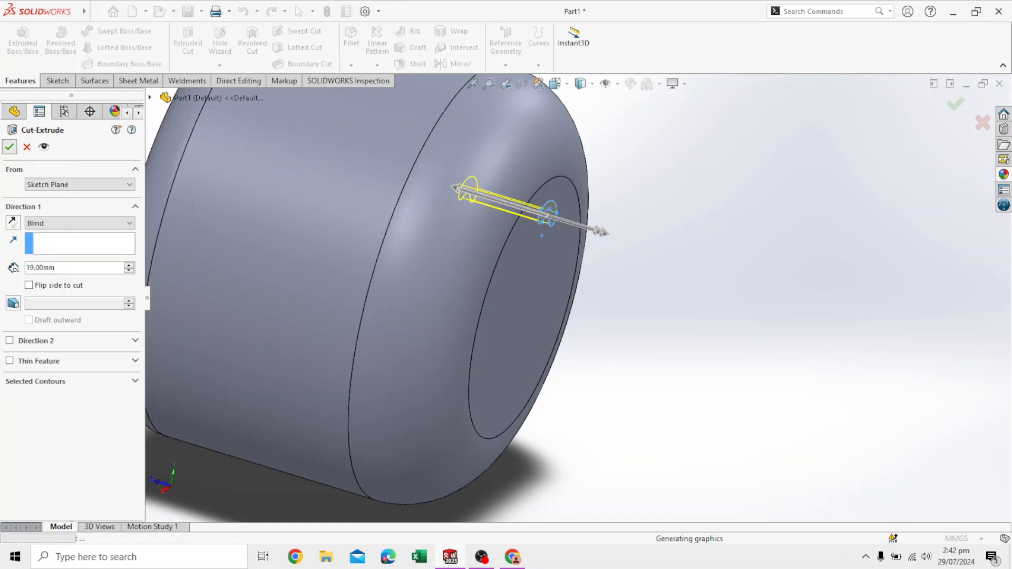
middle_drag(475, 263, 414, 266)
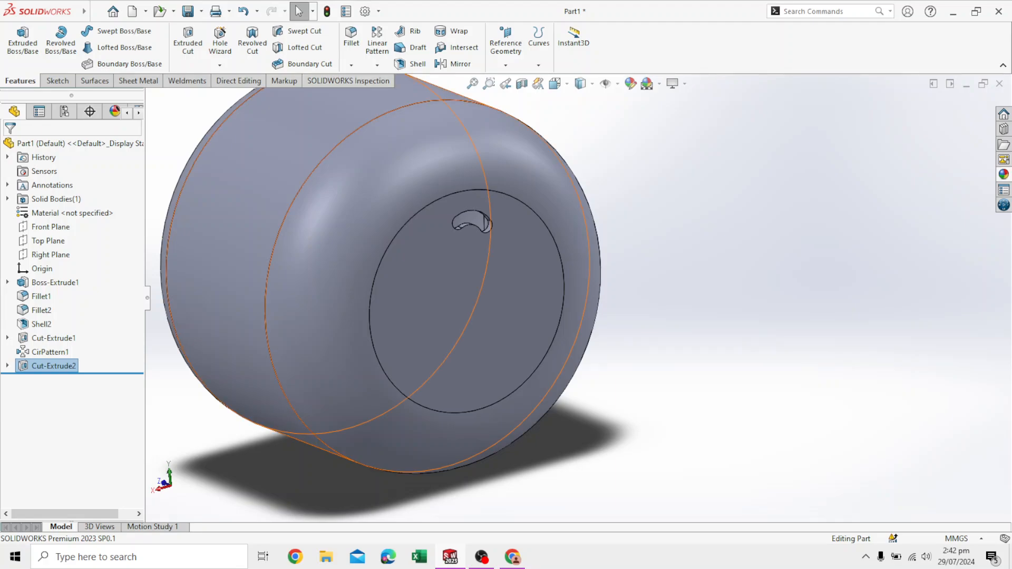
- Create an equally spaced 360-degree circular pattern of 7 arc slot cuts around the back face's circular edge
click(378, 65)
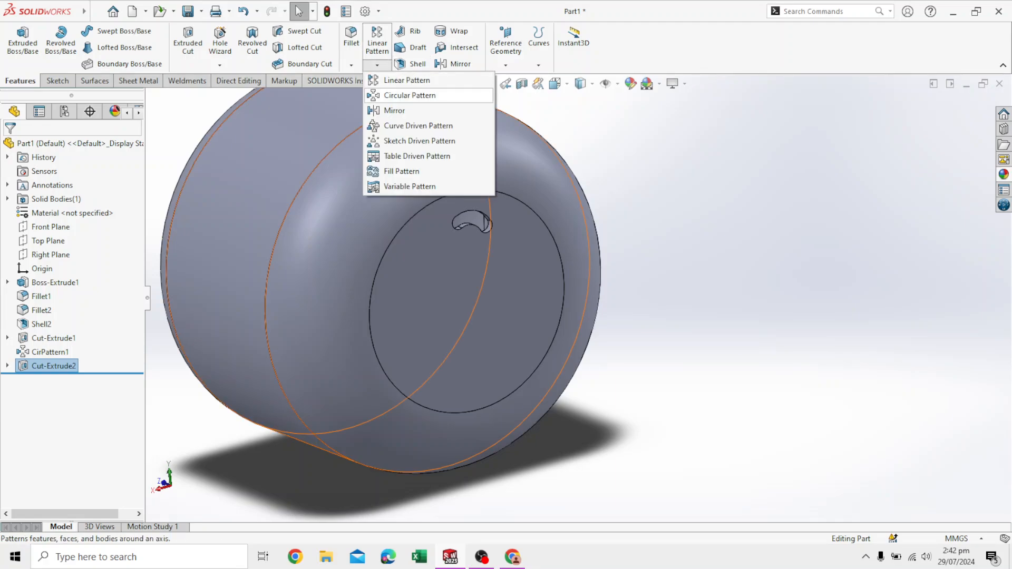
click(378, 65)
click(377, 65)
click(410, 95)
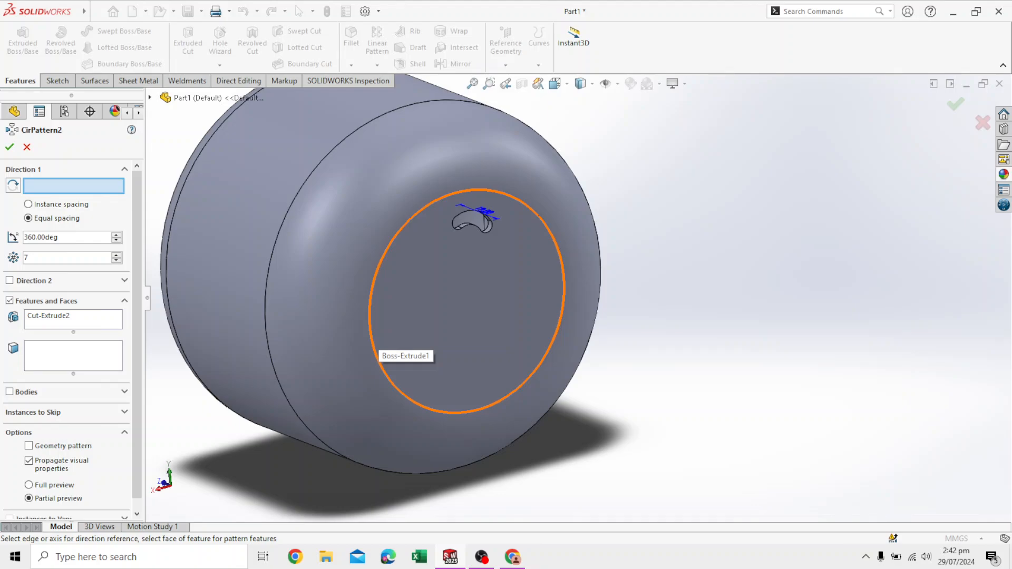
click(375, 349)
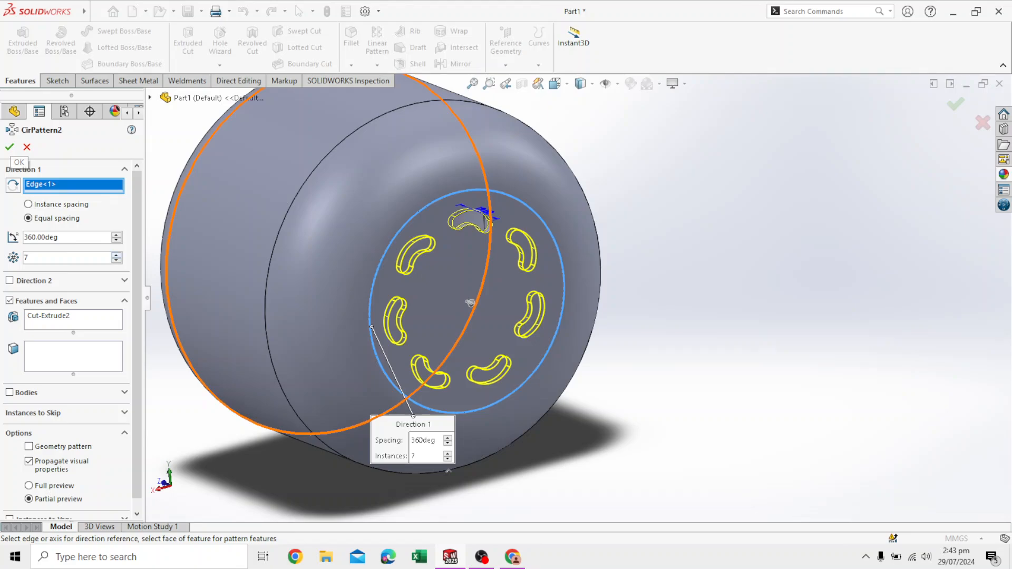
click(116, 255)
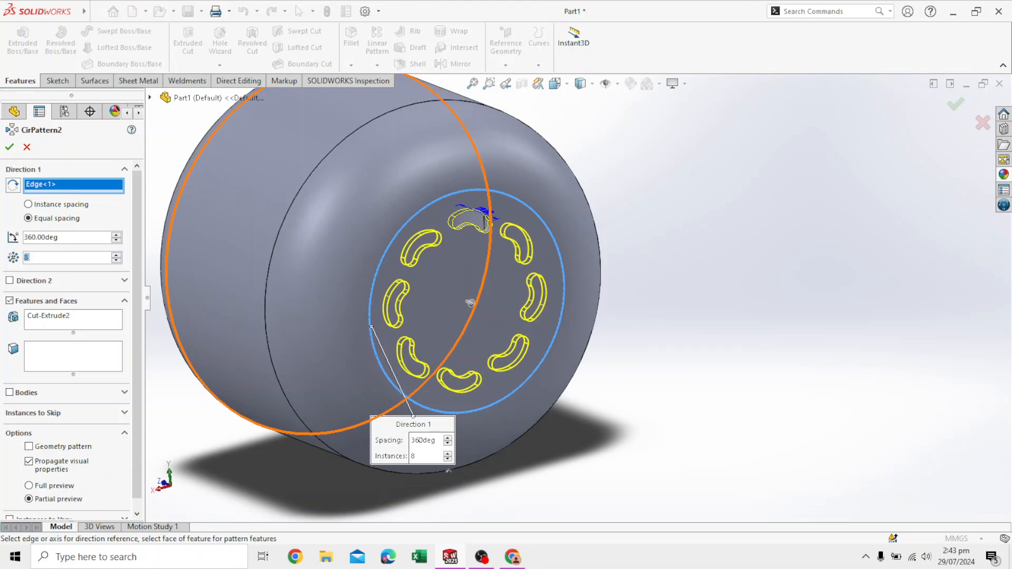
key(Down)
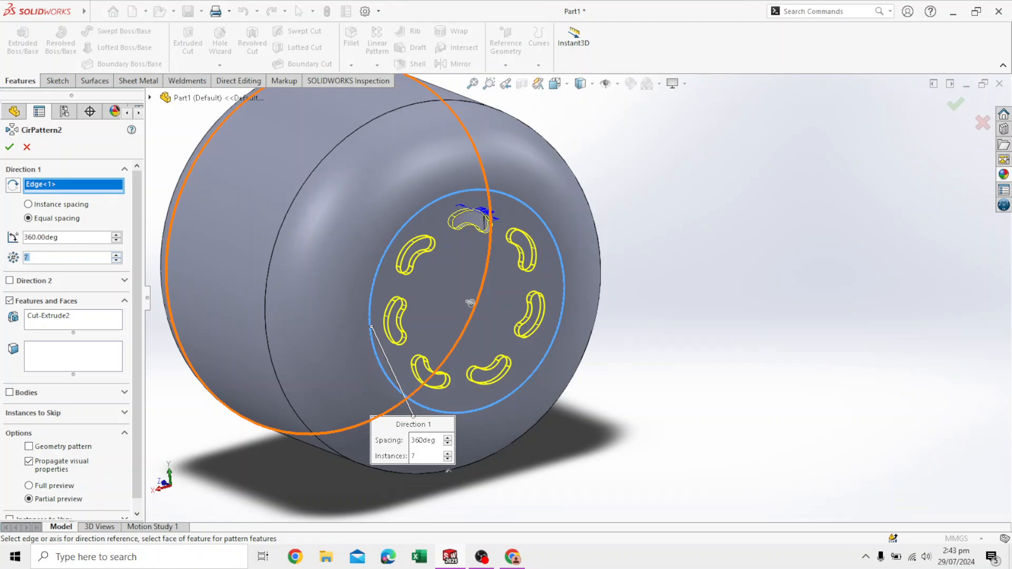
click(9, 148)
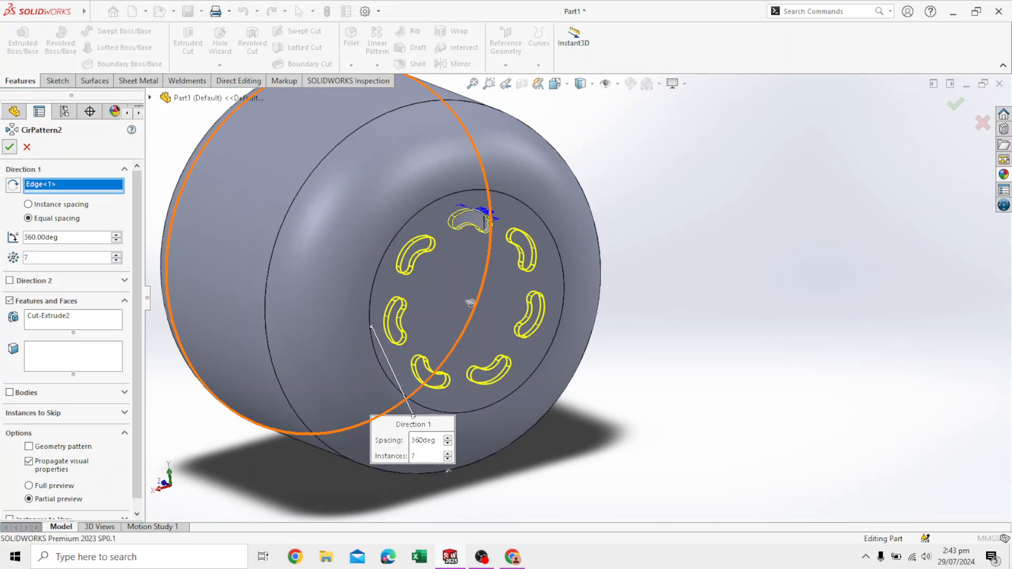
- Start a sketch on the flat front face with the seven straight slots
middle_drag(485, 300, 392, 293)
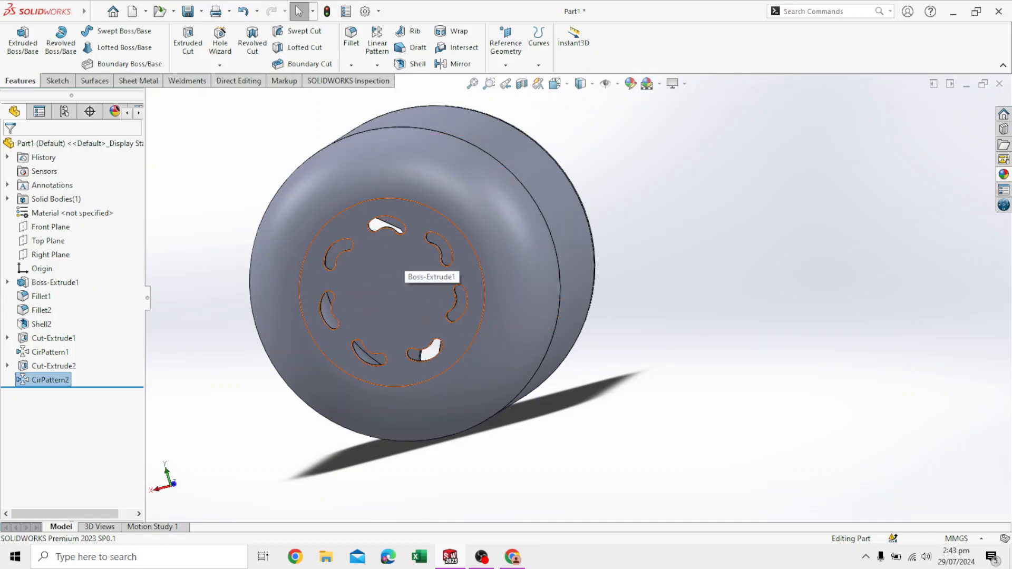
scroll(405, 261, up, 1)
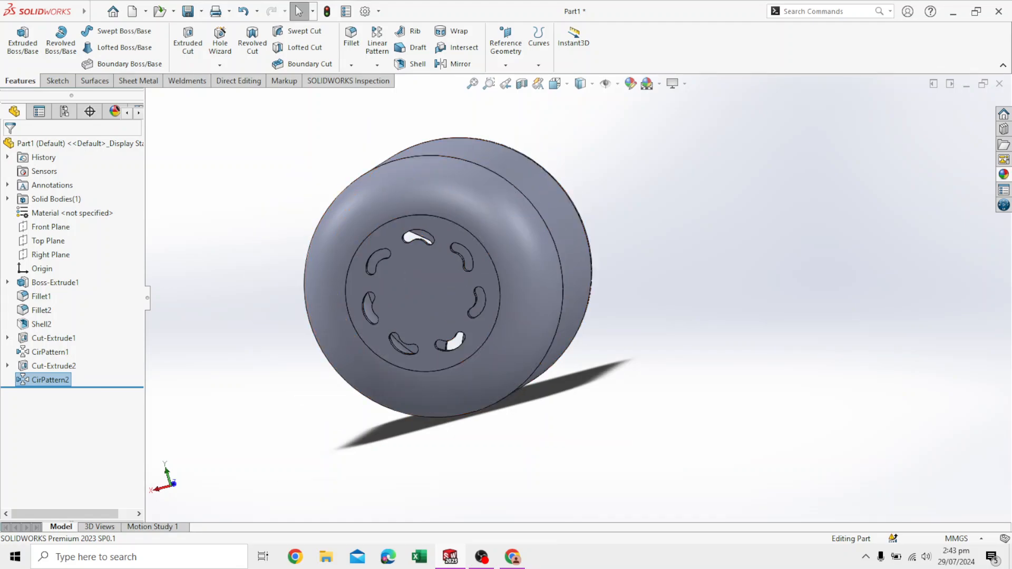
middle_drag(343, 306, 585, 287)
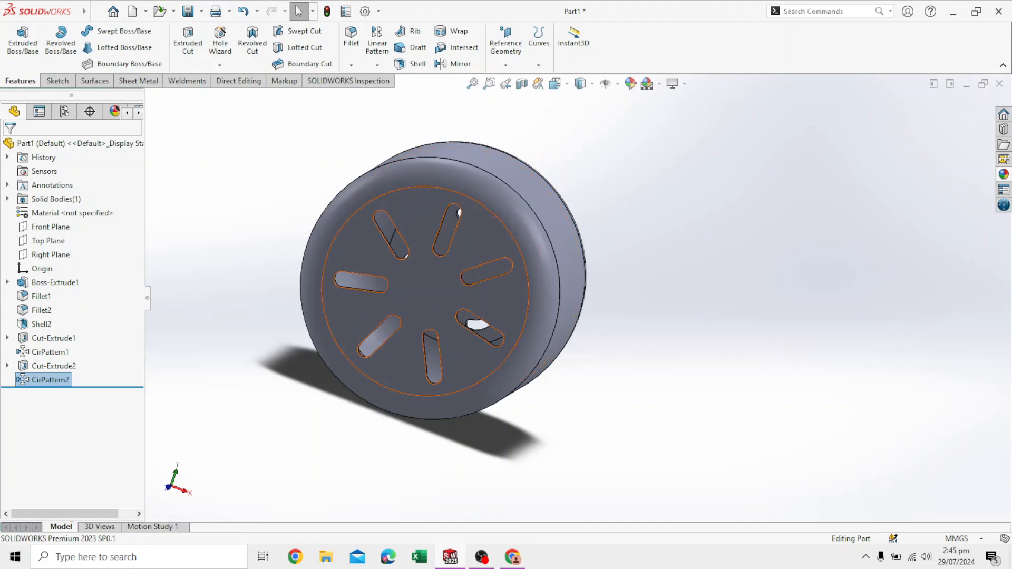
click(415, 292)
click(472, 236)
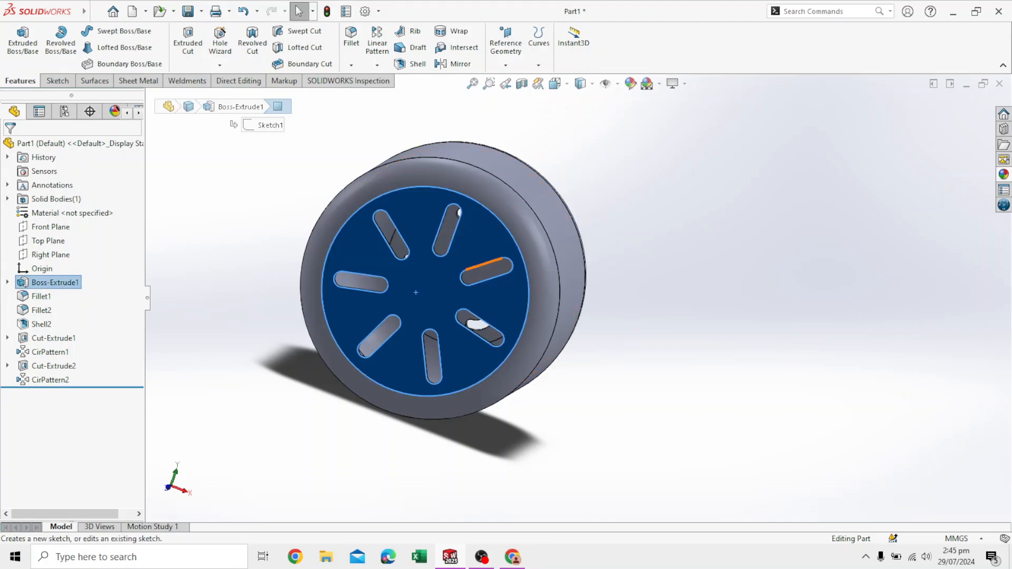
scroll(583, 270, down, 2)
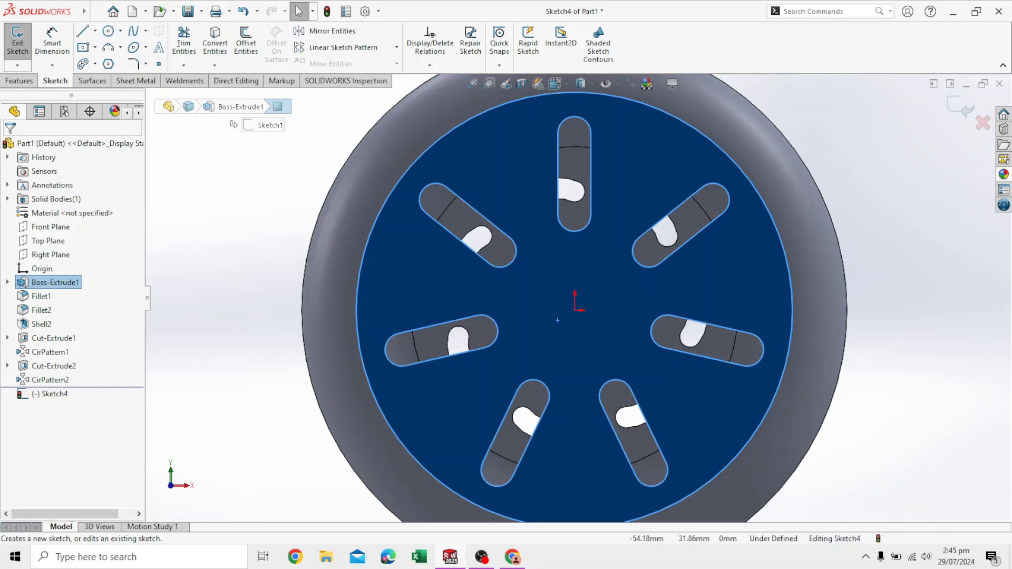
- Sketch a circle centred on the origin, about 6 mm in radius, on the front face
click(109, 31)
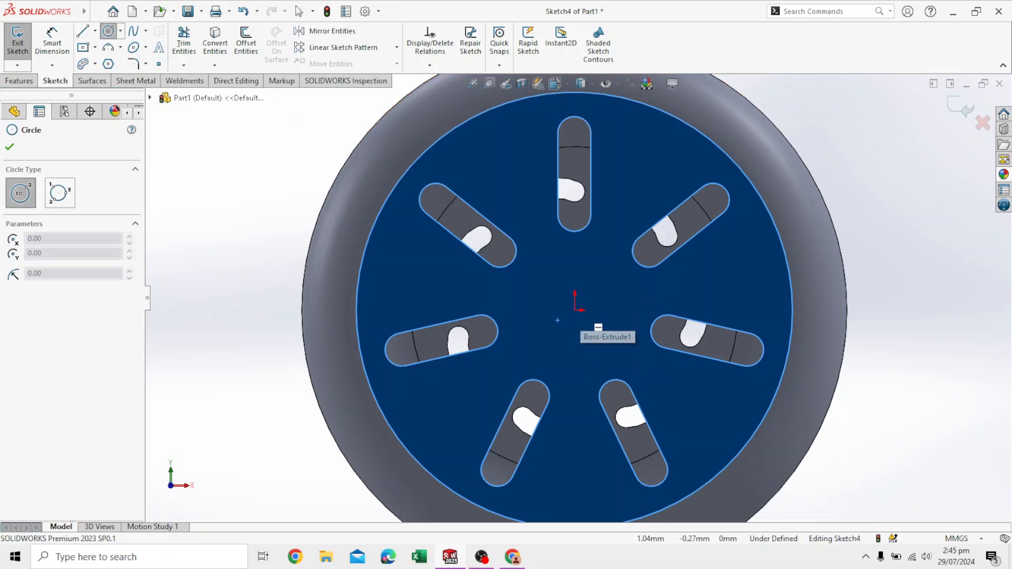
click(575, 311)
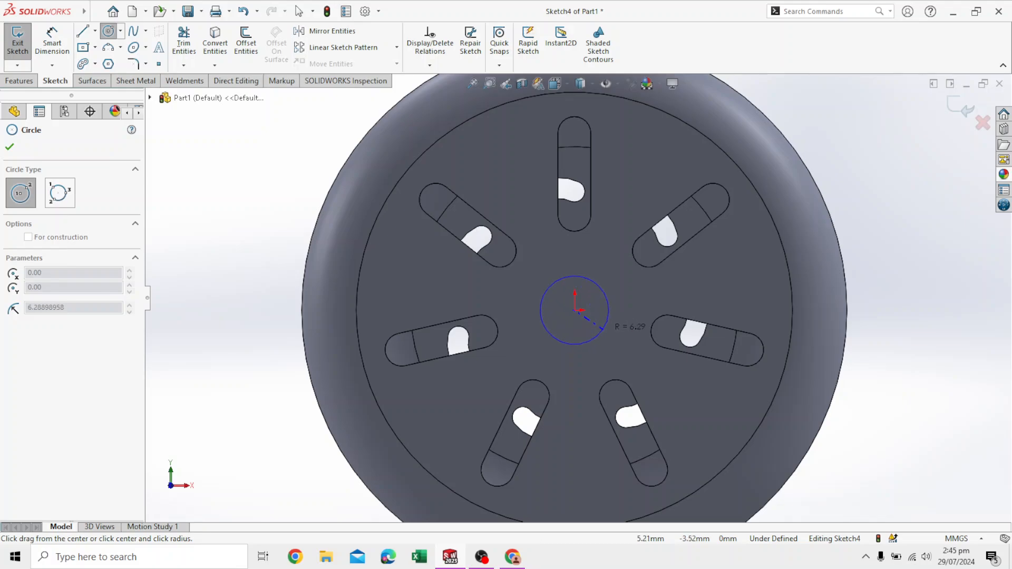
click(607, 316)
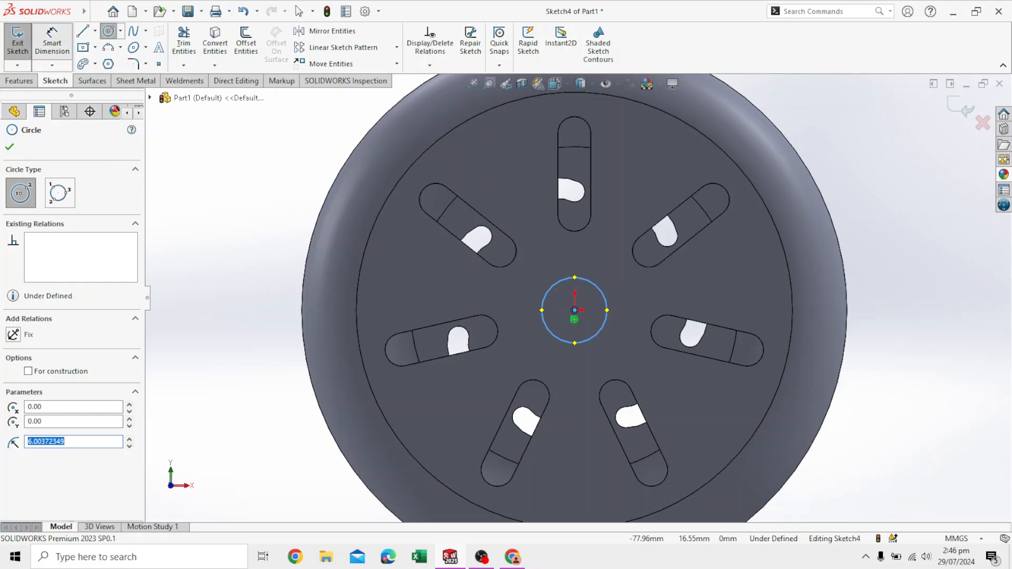
- Dimension the central circle's diameter to 10 mm and close the sketch
click(52, 41)
click(606, 306)
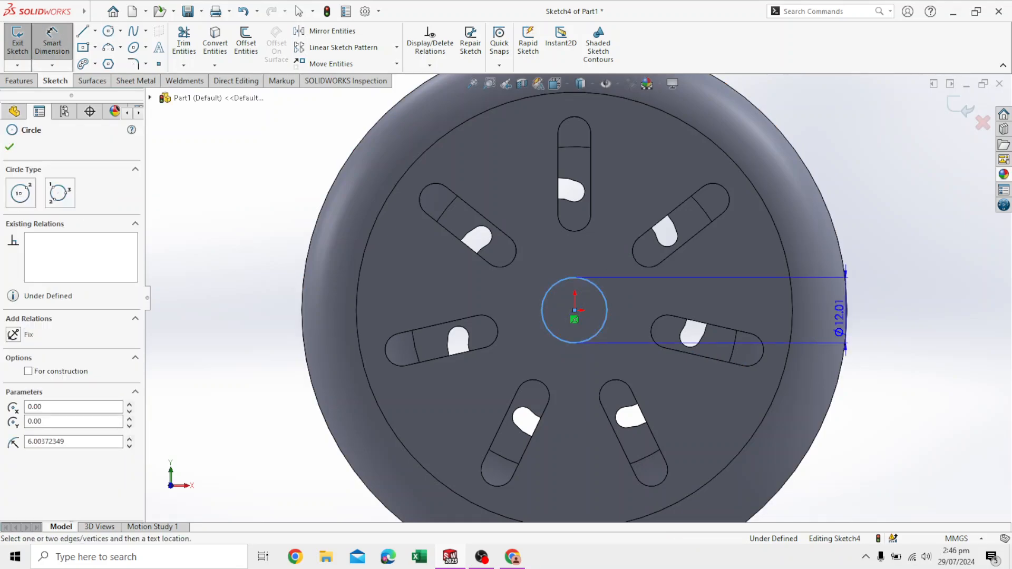
click(917, 316)
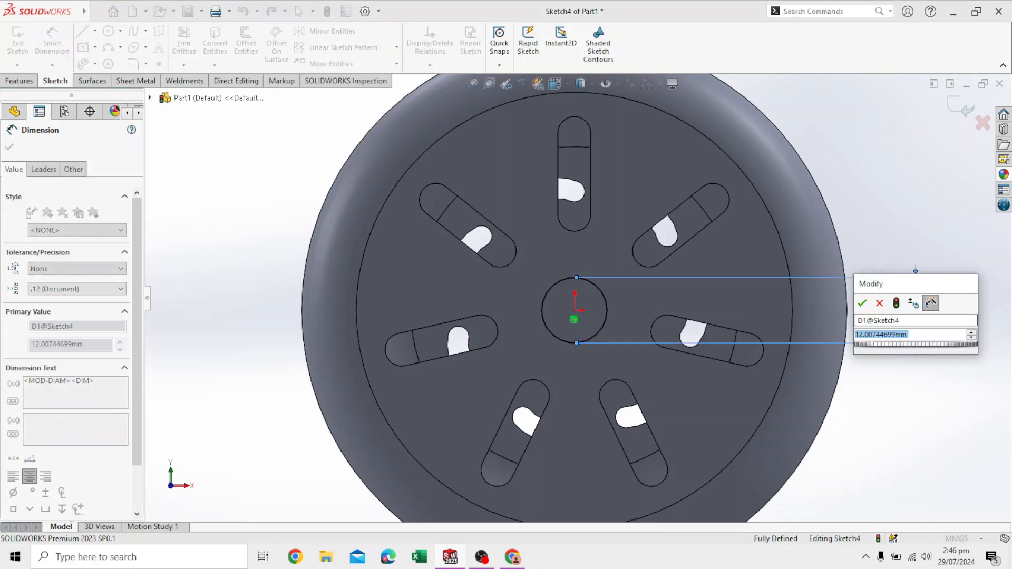
text(10)
key(Return)
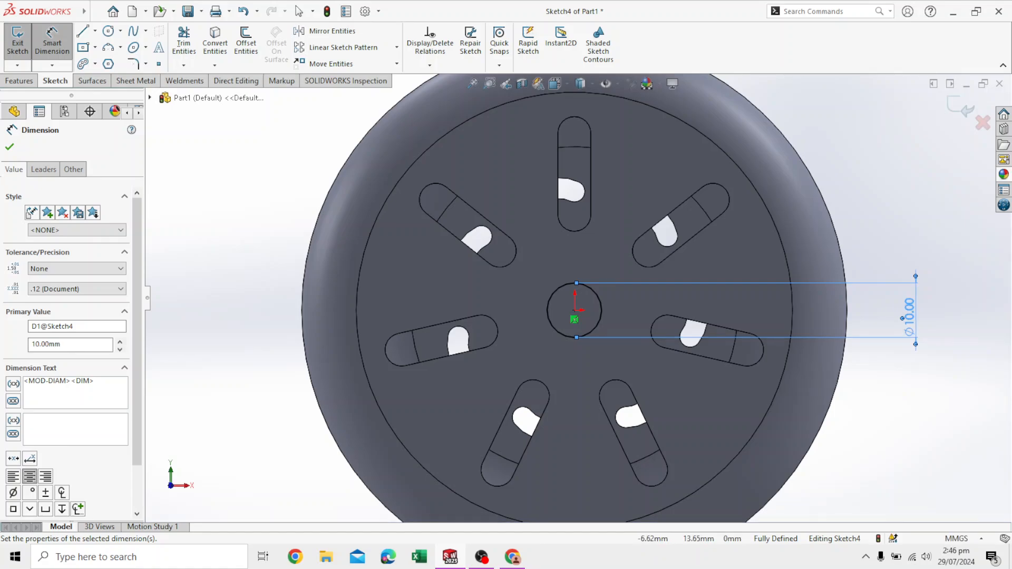
scroll(576, 296, up, 2)
click(10, 147)
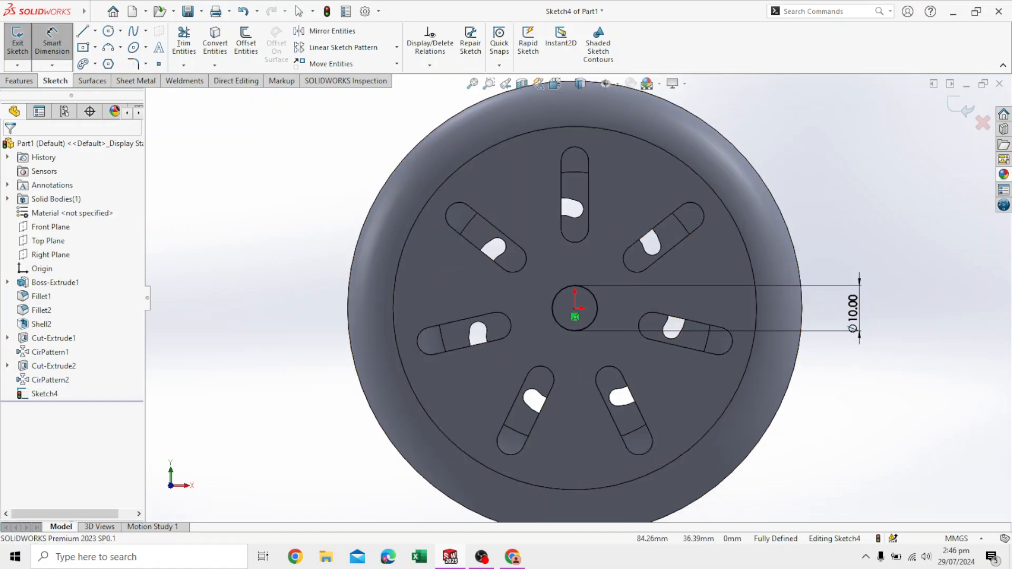
click(18, 41)
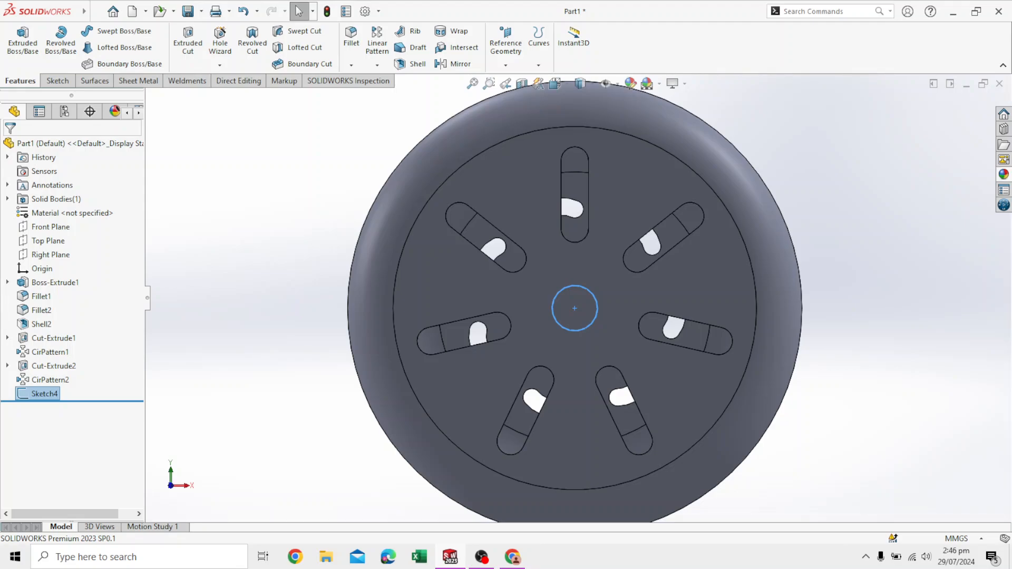
- Set up a boss extrusion of the central circle with the Mid Plane end condition
middle_drag(712, 279, 644, 295)
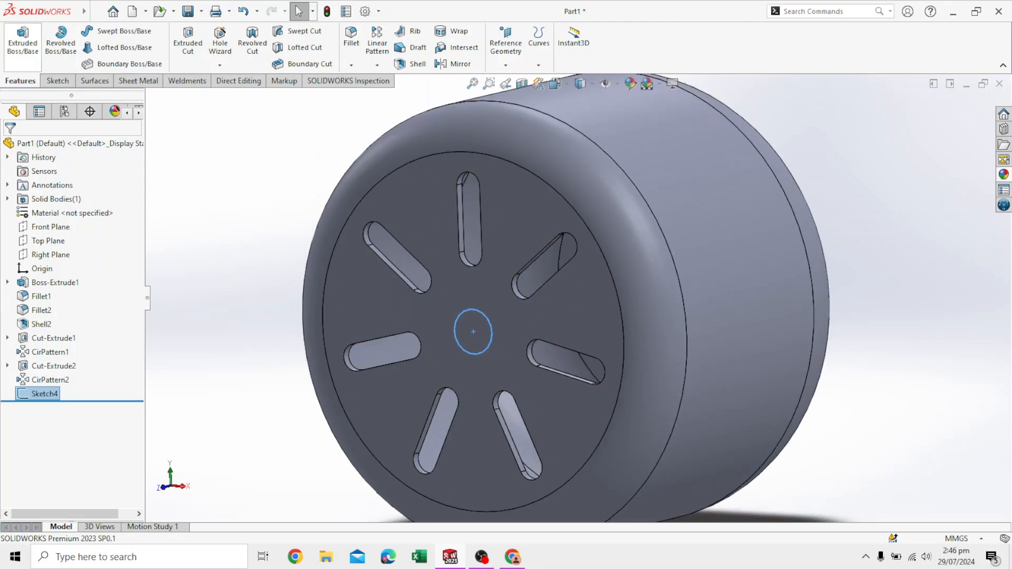
click(22, 42)
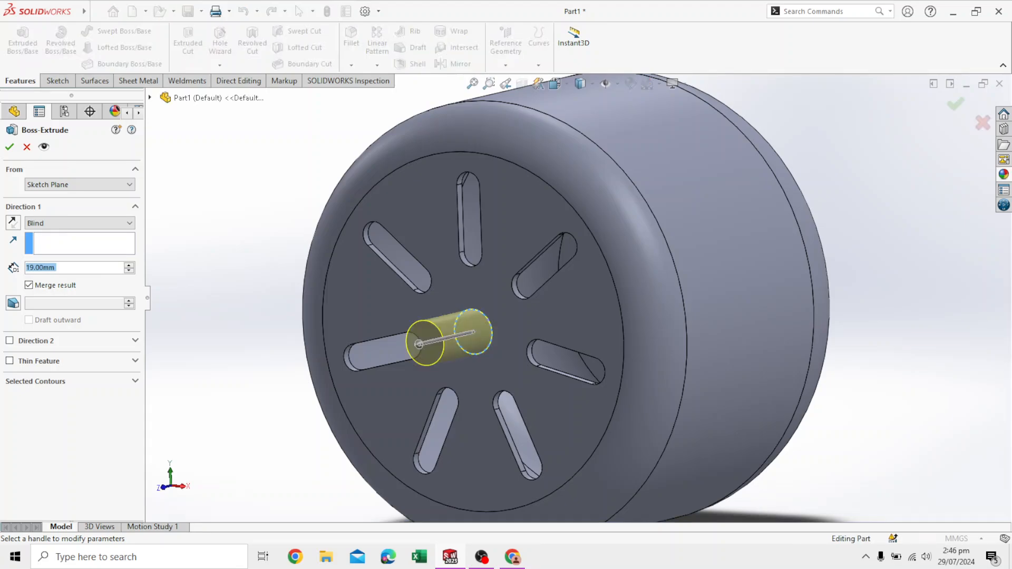
click(79, 223)
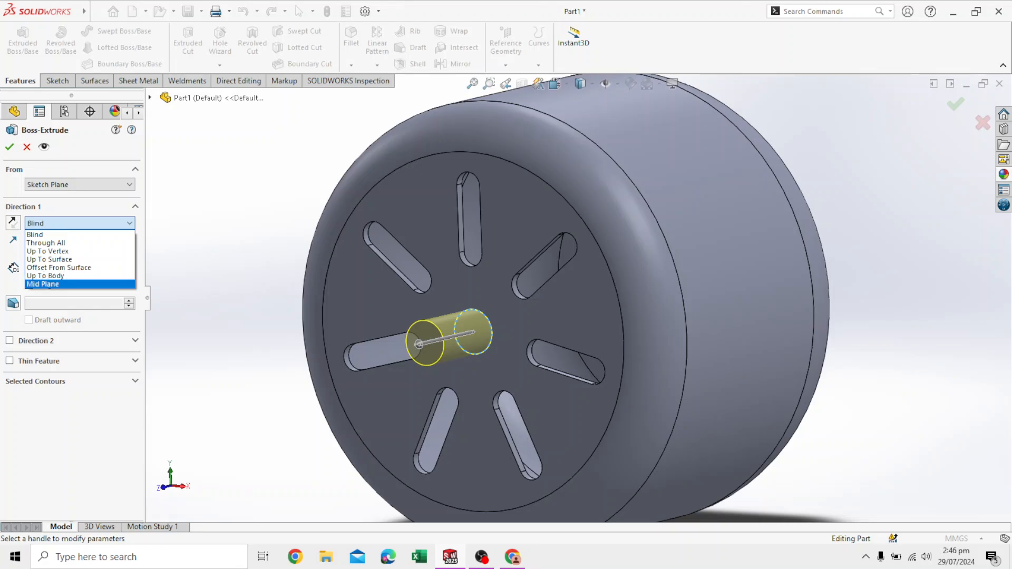
click(43, 284)
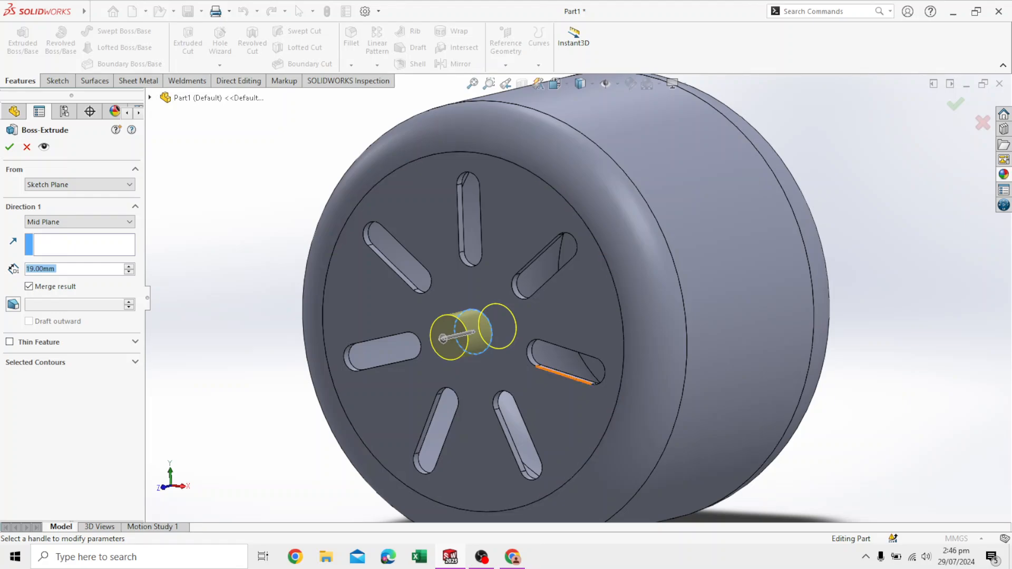
middle_drag(591, 388, 511, 391)
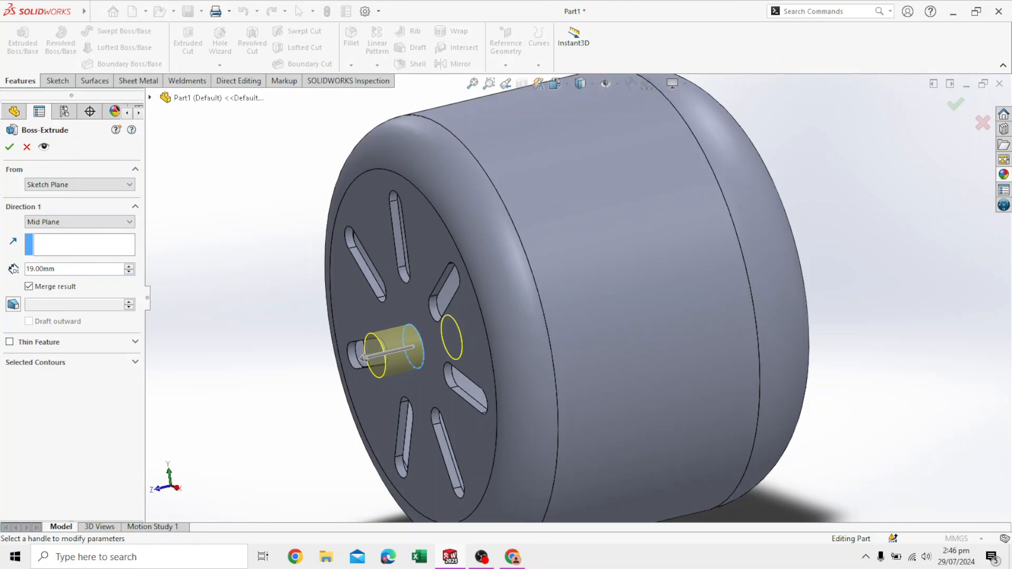
- Increase the central shaft's mid-plane extrusion depth to 69 mm
click(129, 266)
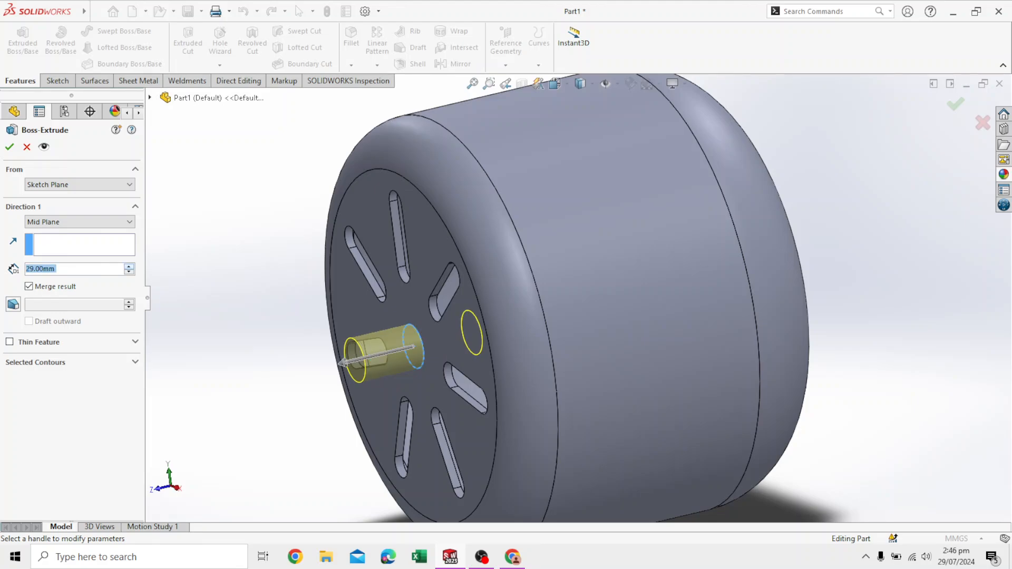
click(128, 266)
click(129, 266)
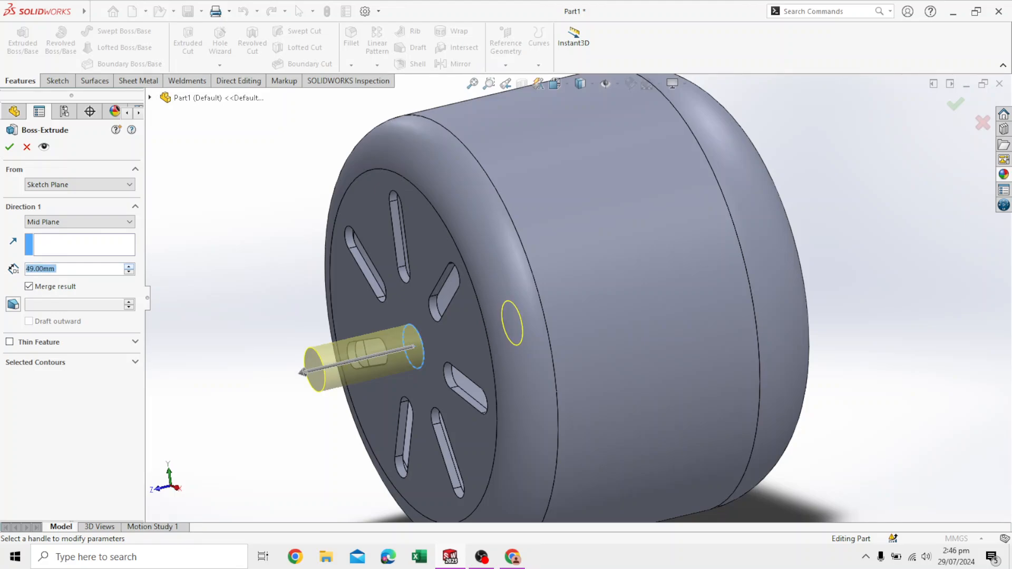
click(129, 266)
click(129, 266)
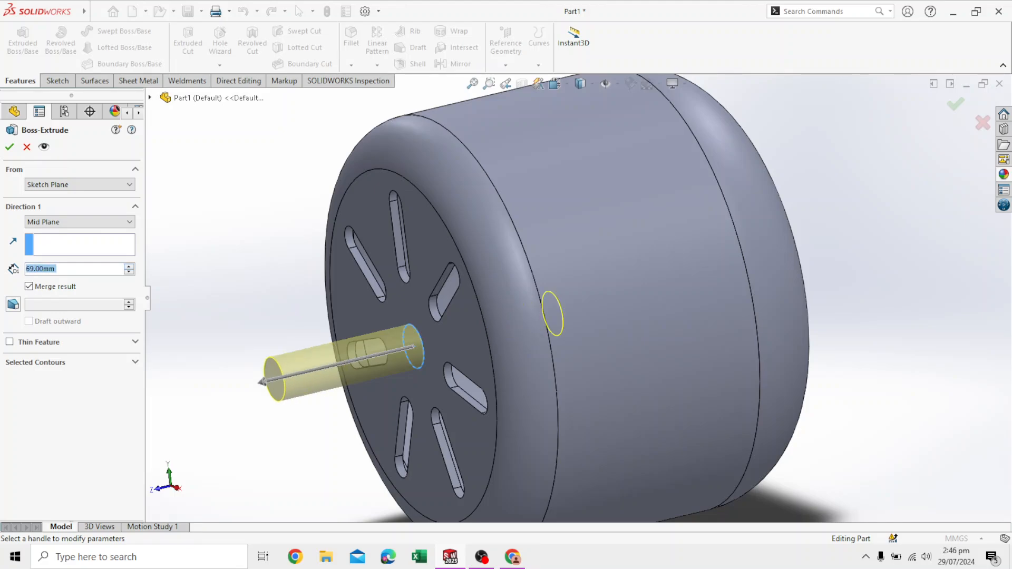
- Set the central shaft's depth to 80 mm, keep the Mid Plane end condition, and complete the boss extrusion
click(30, 269)
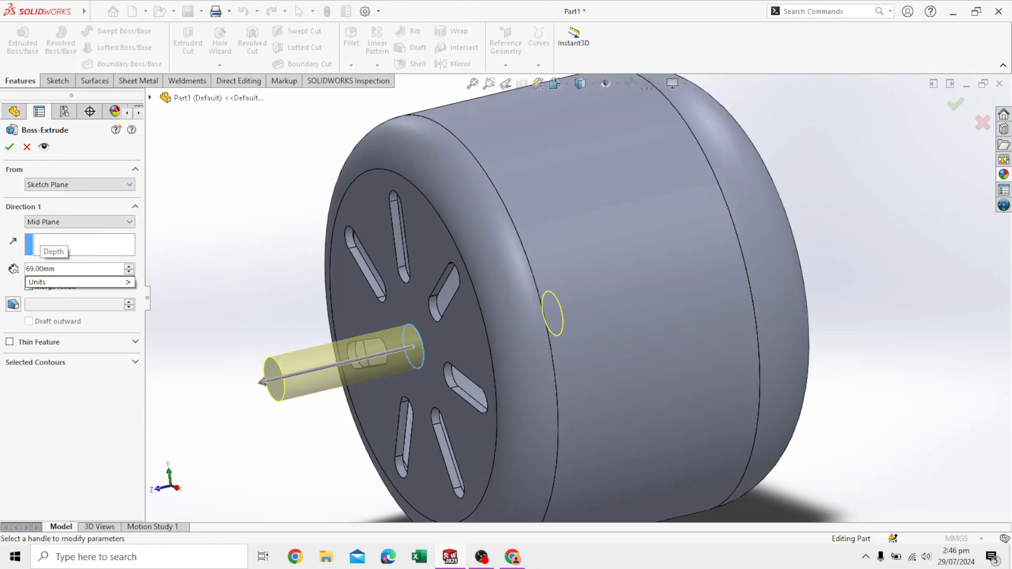
key(Delete)
text(0)
key(Return)
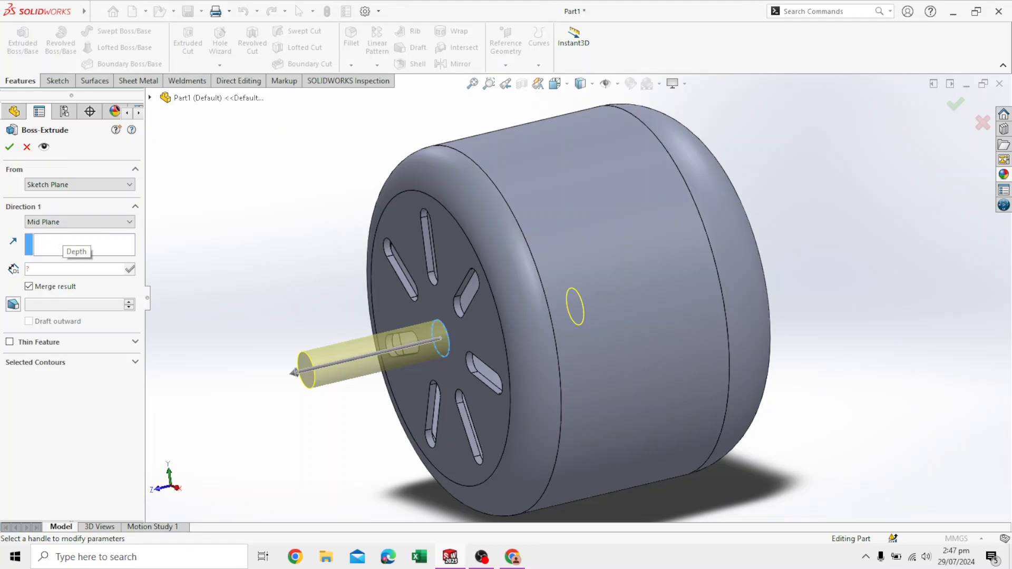
key(BackSpace)
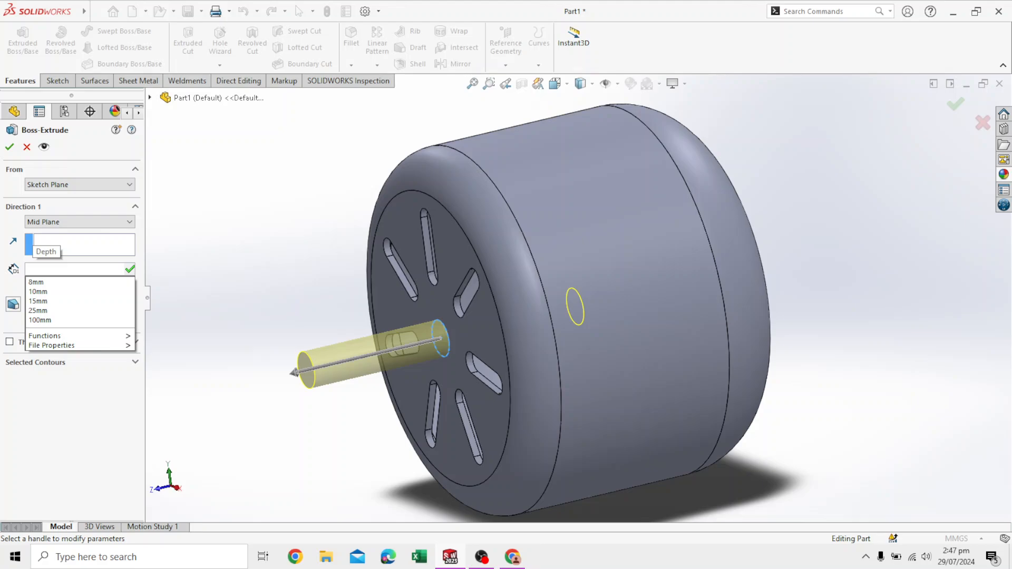
text(80.00mm)
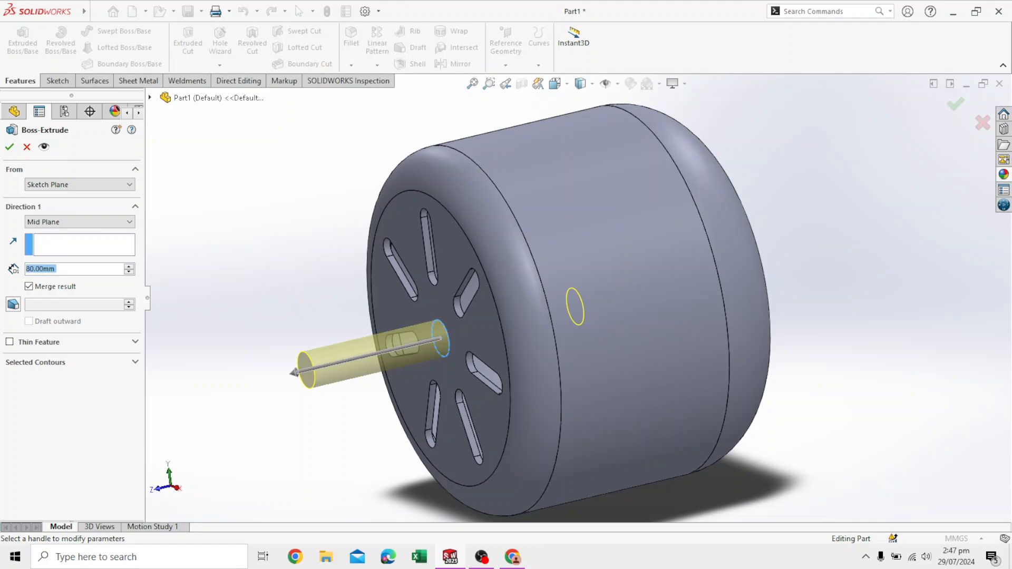
click(79, 222)
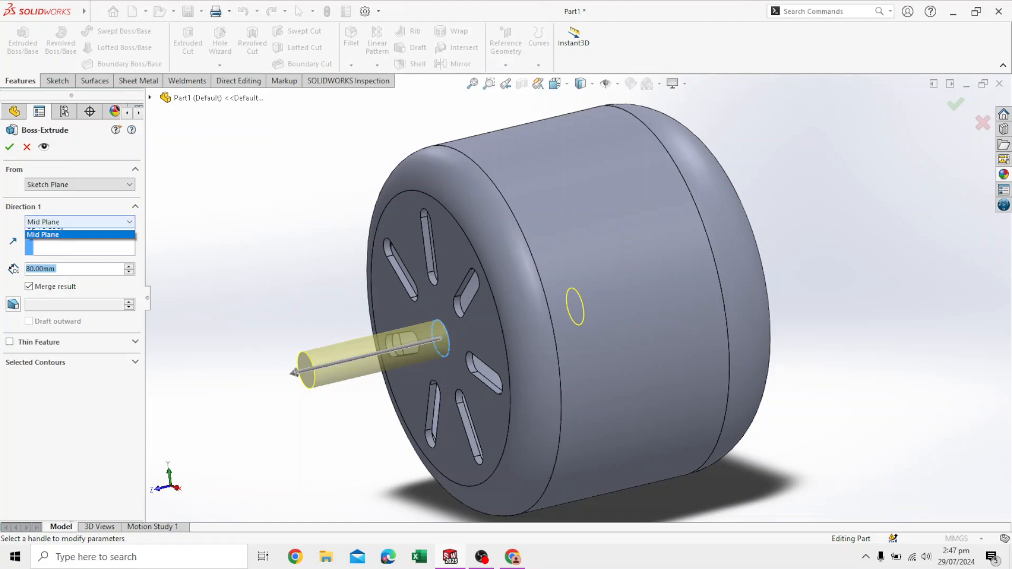
click(79, 222)
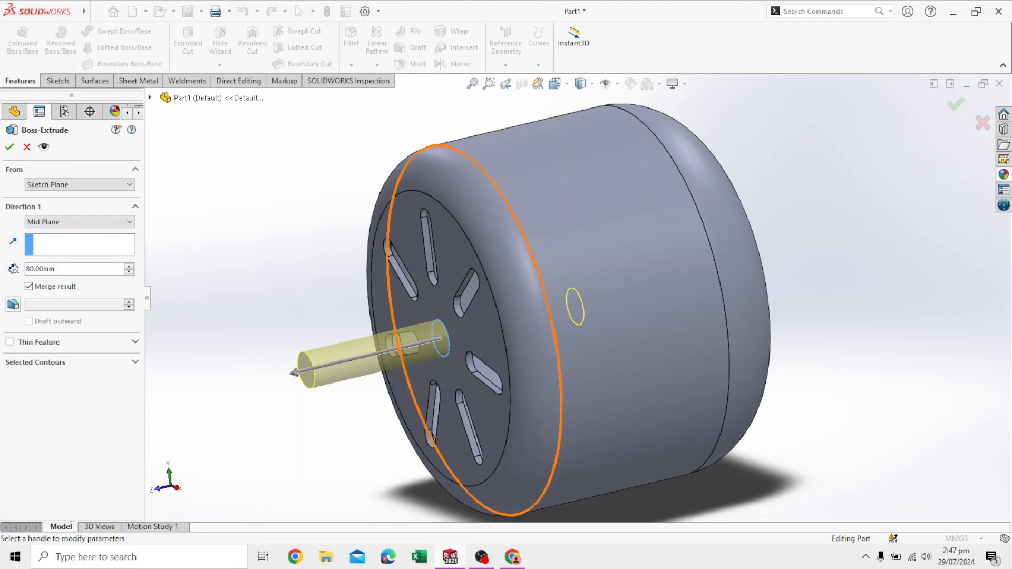
middle_drag(454, 263, 464, 295)
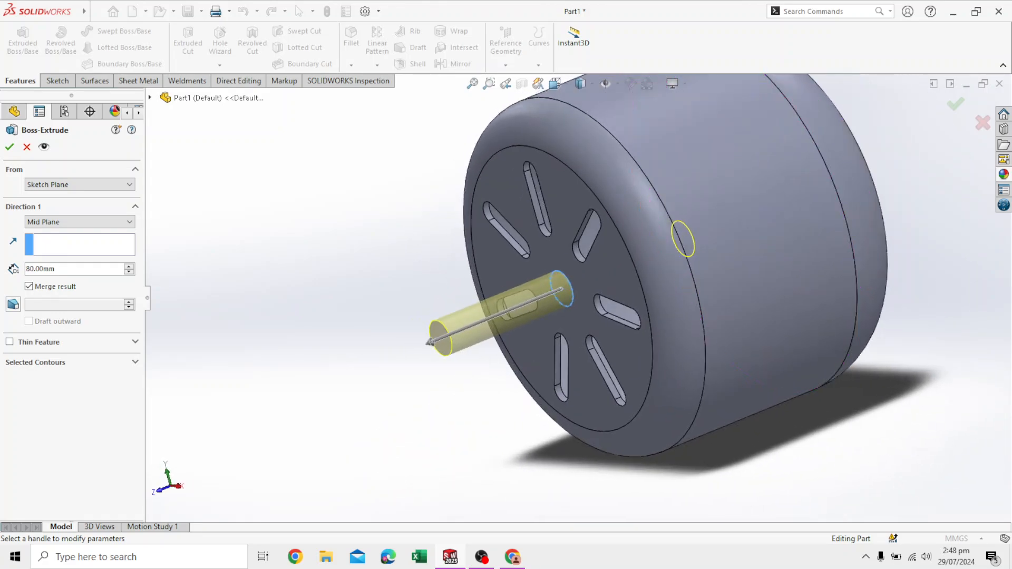
key(Return)
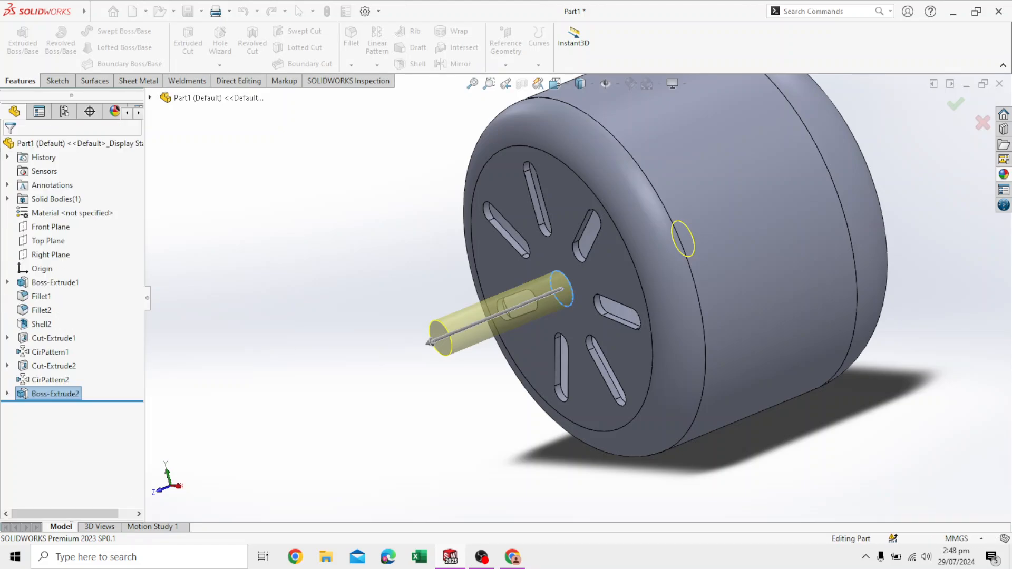
- Start a new sketch on the Top Plane
scroll(579, 298, up, 3)
scroll(579, 287, up, 2)
scroll(636, 153, down, 2)
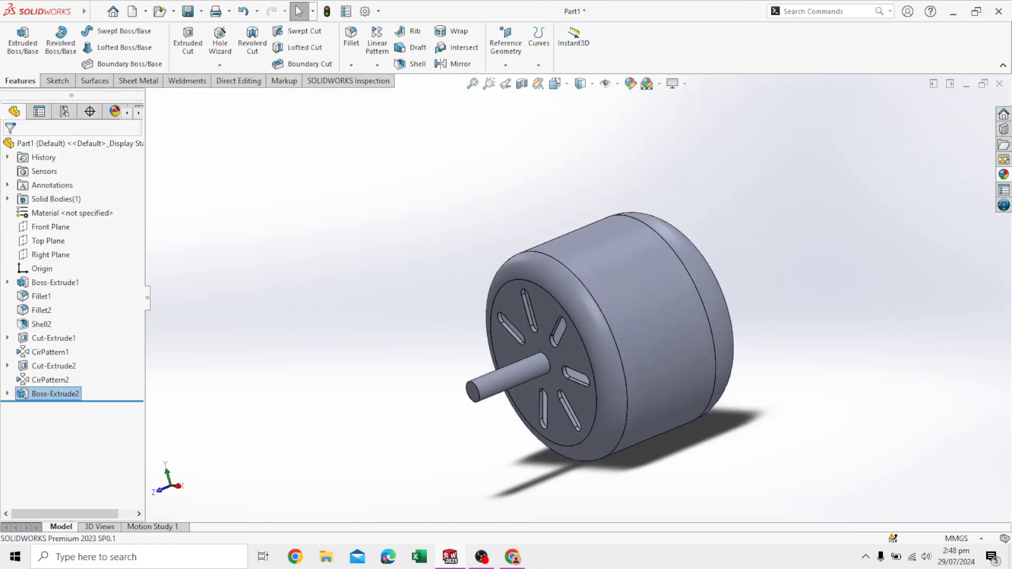
middle_drag(636, 153, 693, 211)
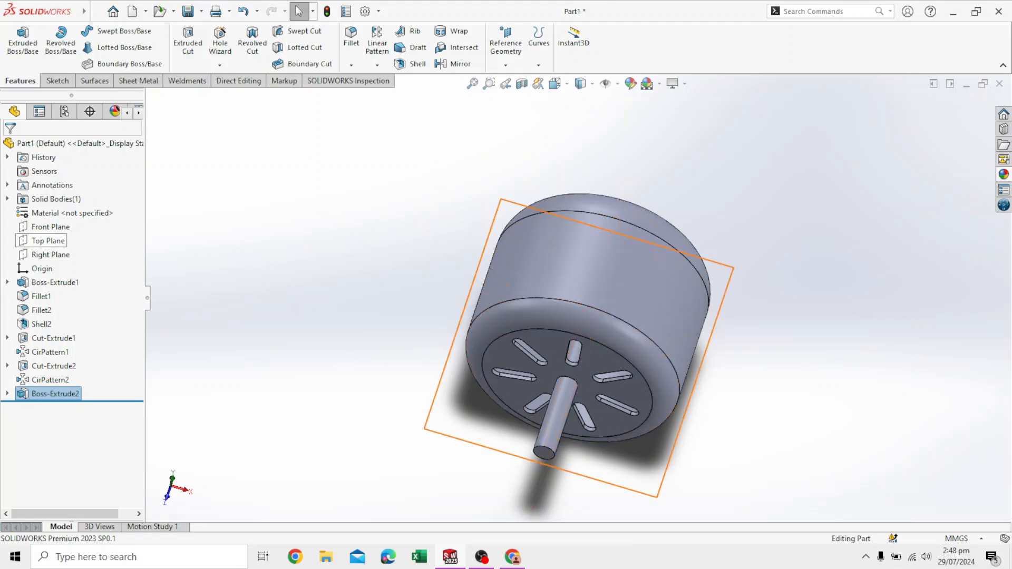
middle_drag(337, 264, 292, 200)
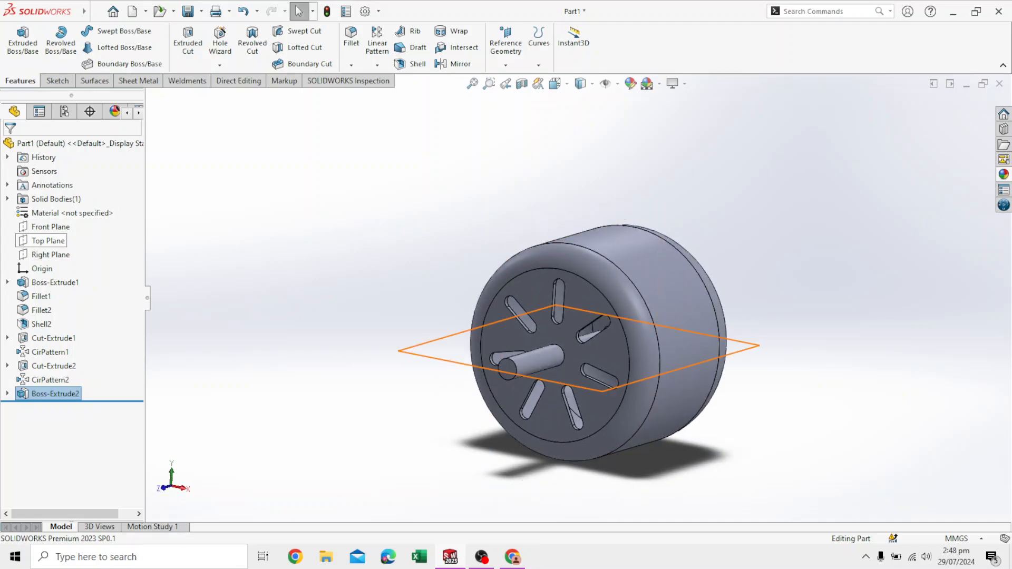
click(48, 240)
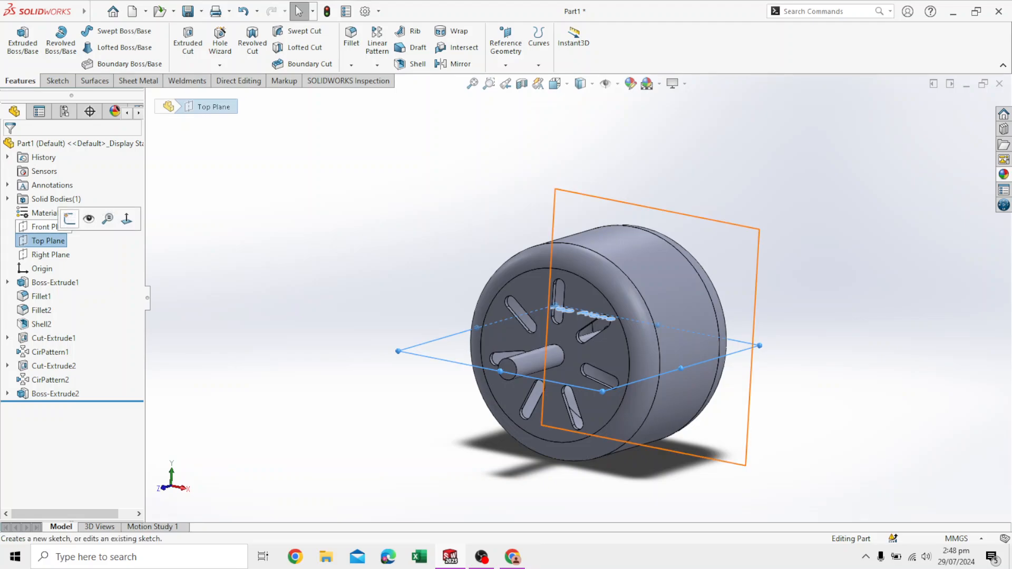
click(84, 218)
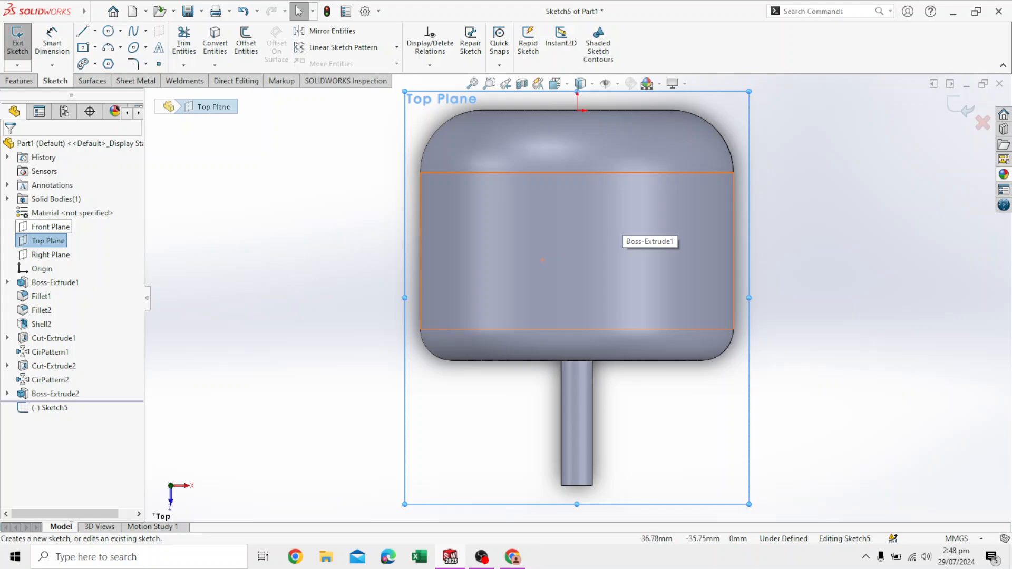
- Sketch a circle of about 7.6 mm radius over the cylindrical body, between its centreline and its +X side
click(108, 30)
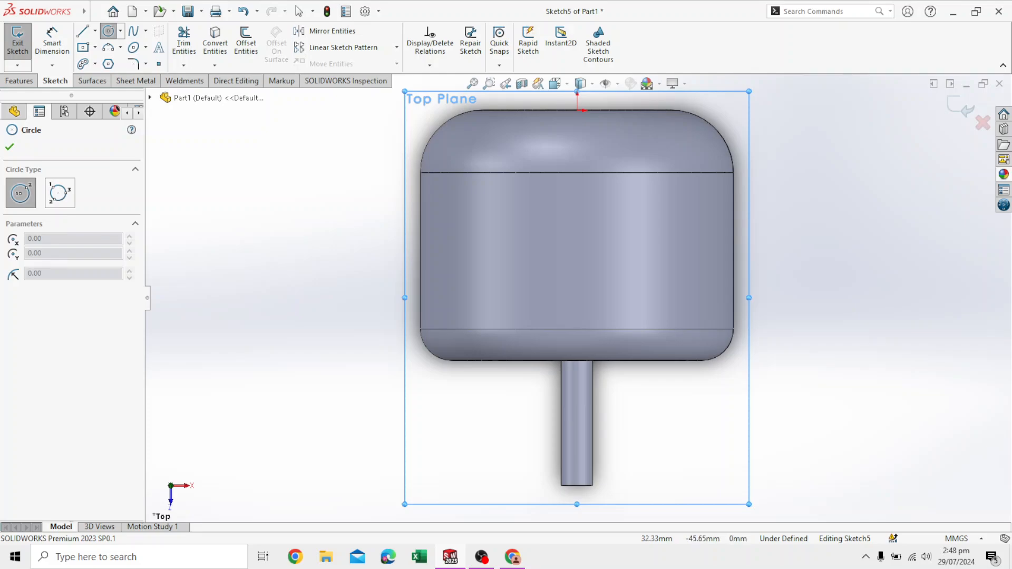
click(679, 249)
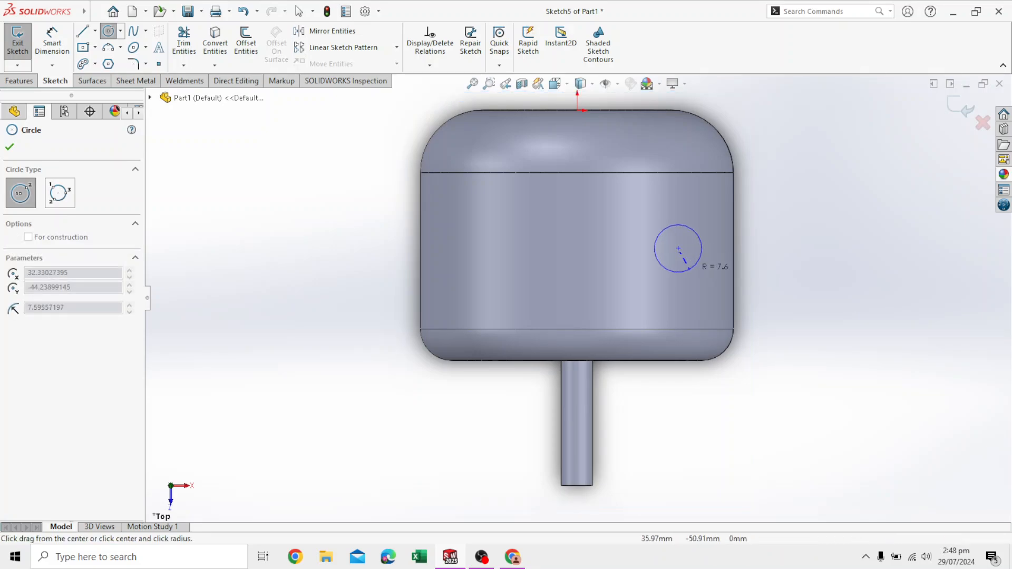
click(689, 268)
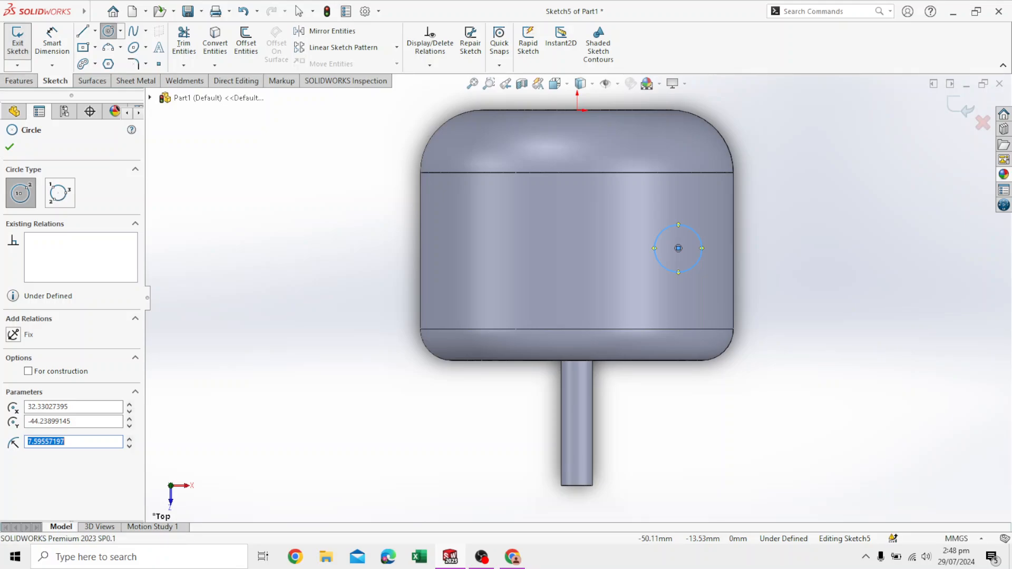
- Dimension the new circle's diameter to 12 mm
click(52, 42)
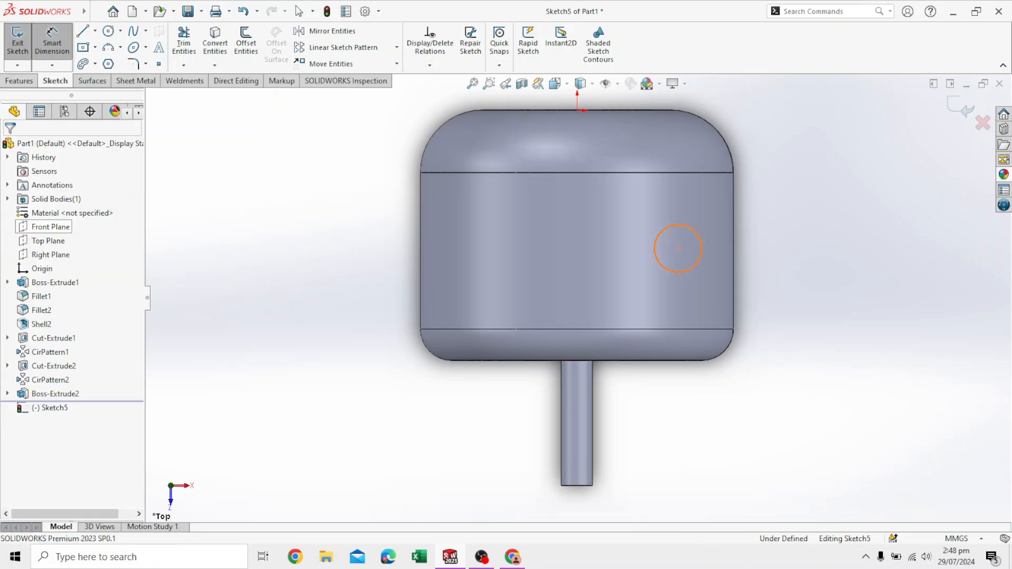
click(701, 250)
click(883, 244)
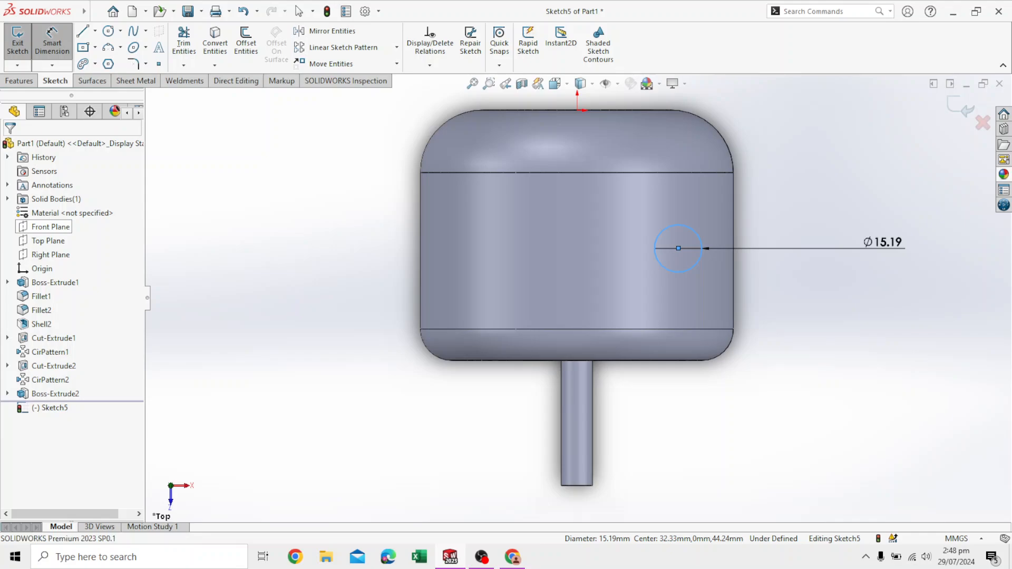
text(12)
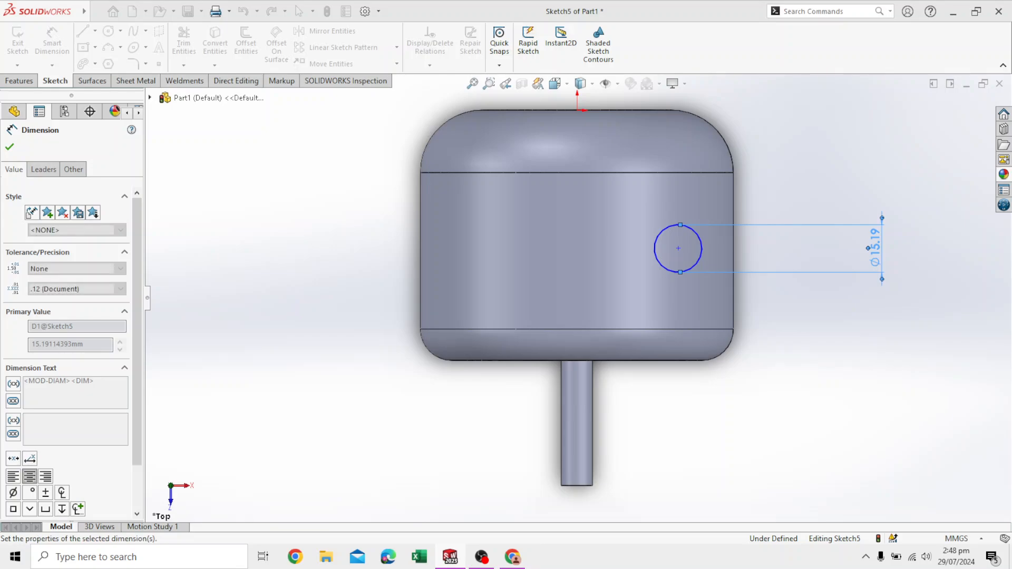
text(12)
key(Return)
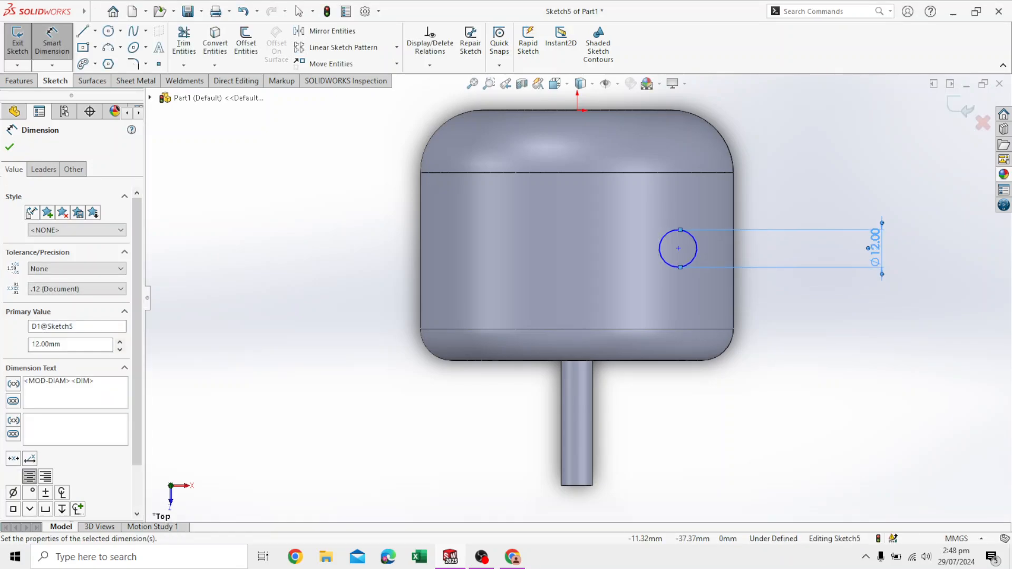
- Dimension the circle's centre 25 mm from the body's nearer straight side edge
scroll(691, 223, down, 3)
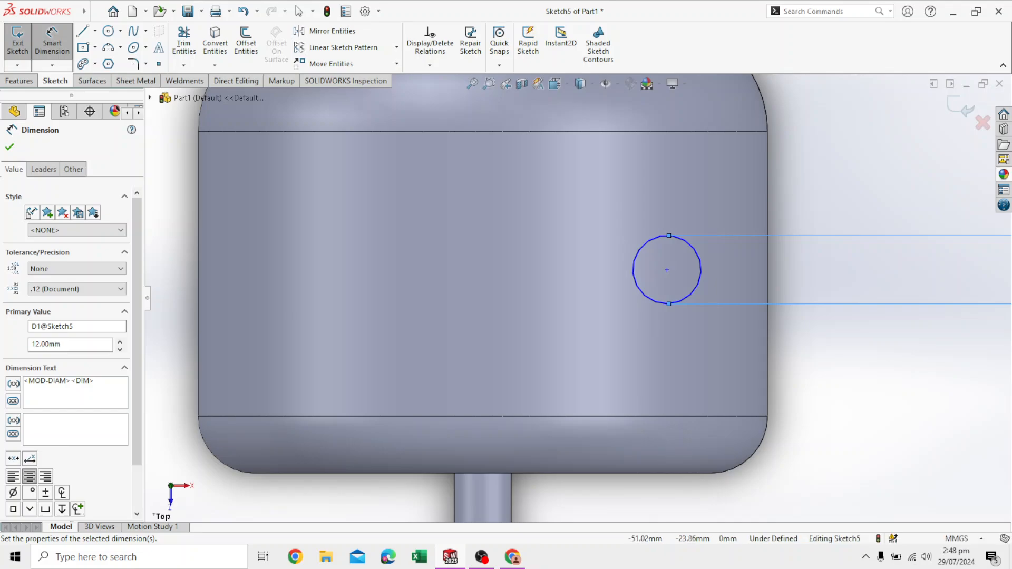
click(667, 270)
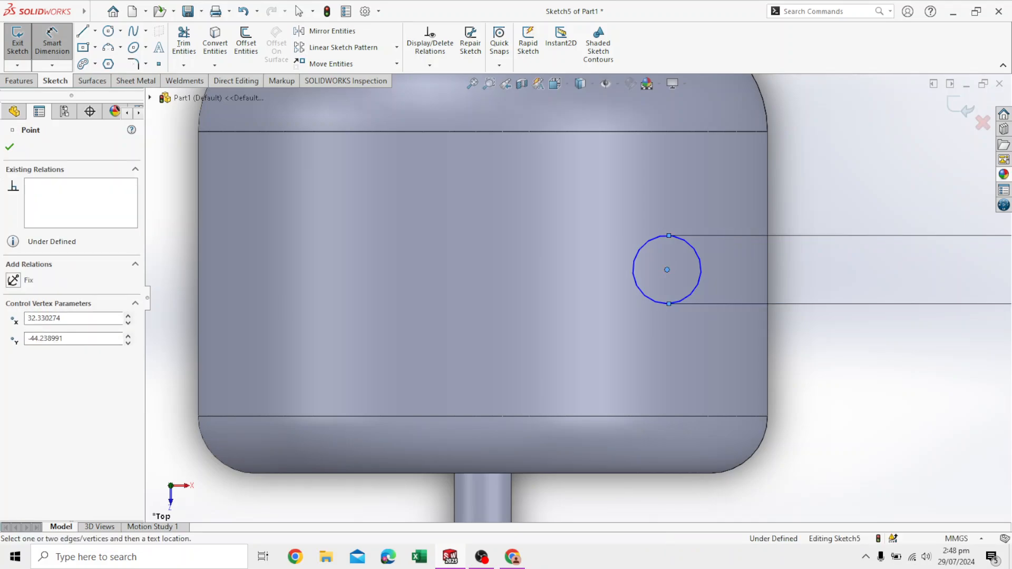
click(768, 263)
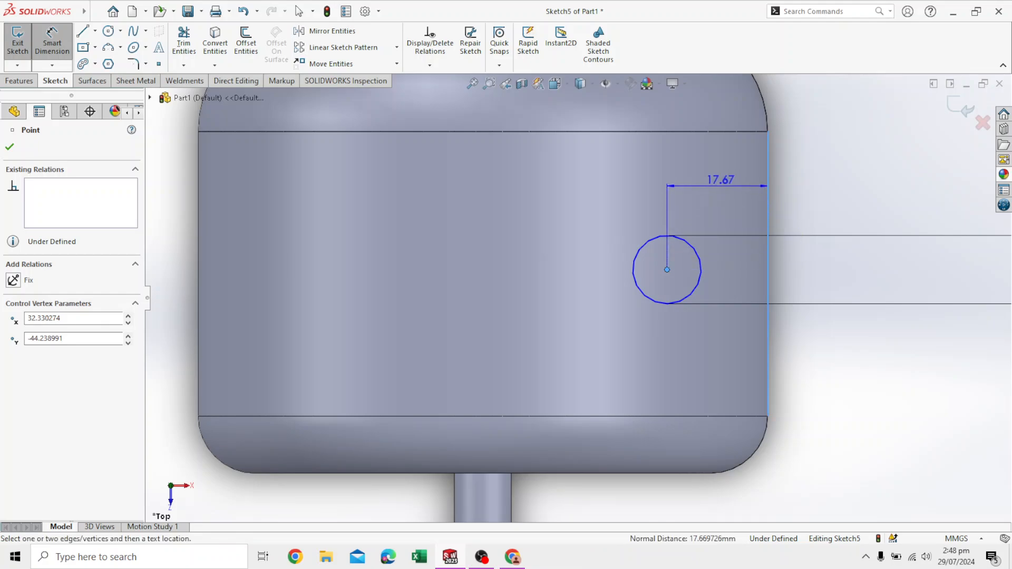
click(721, 182)
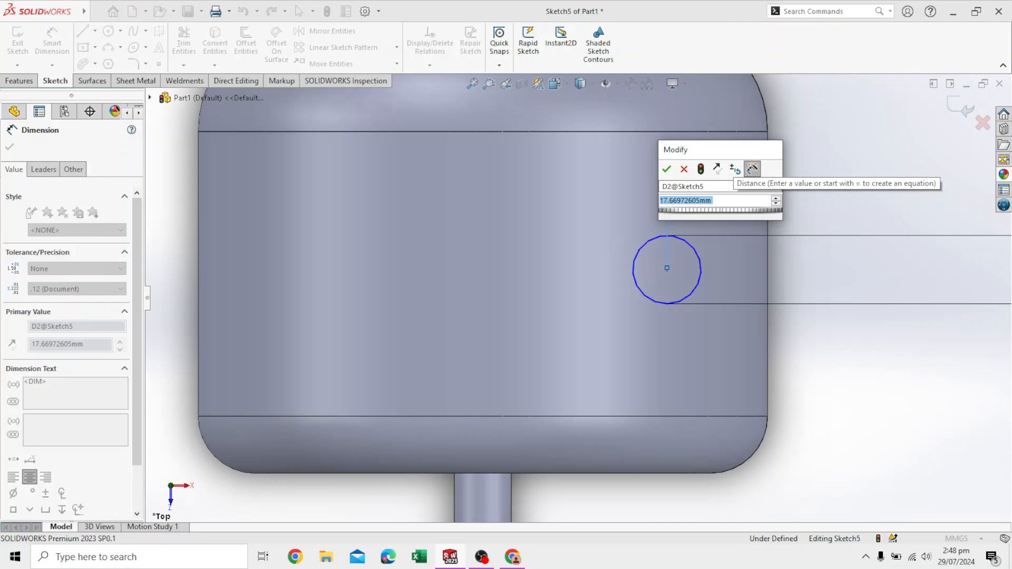
text(3)
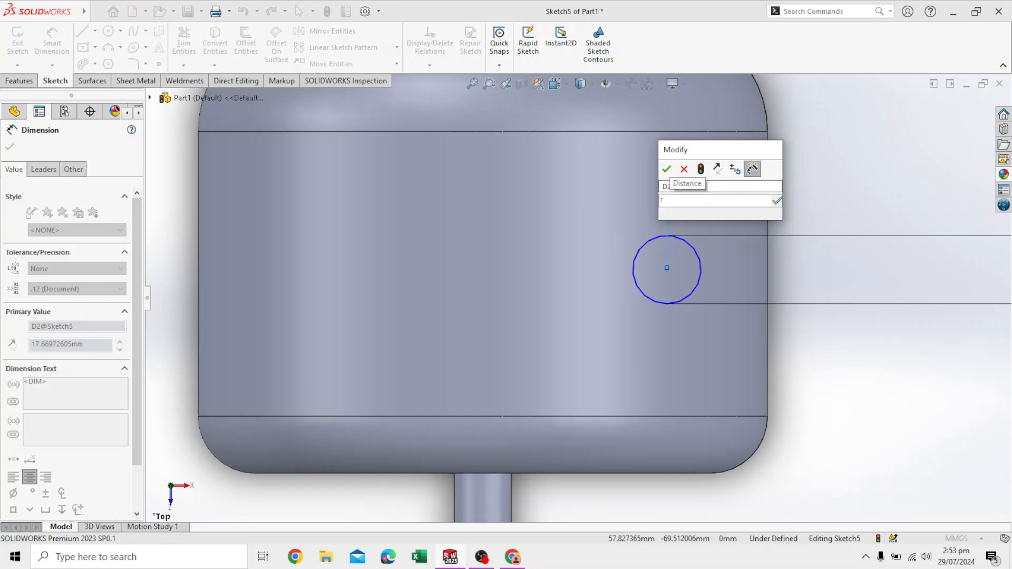
key(BackSpace)
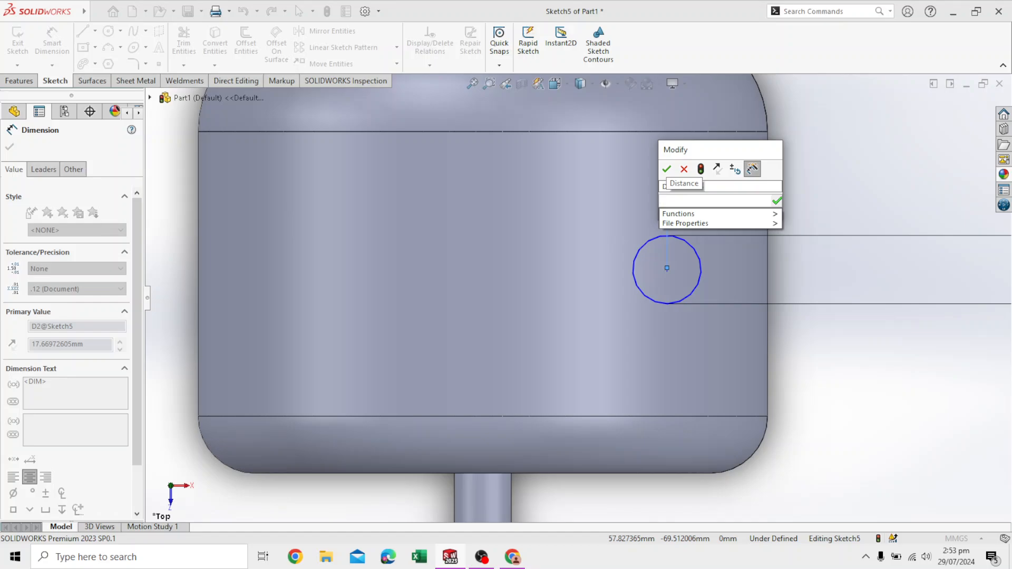
text(25)
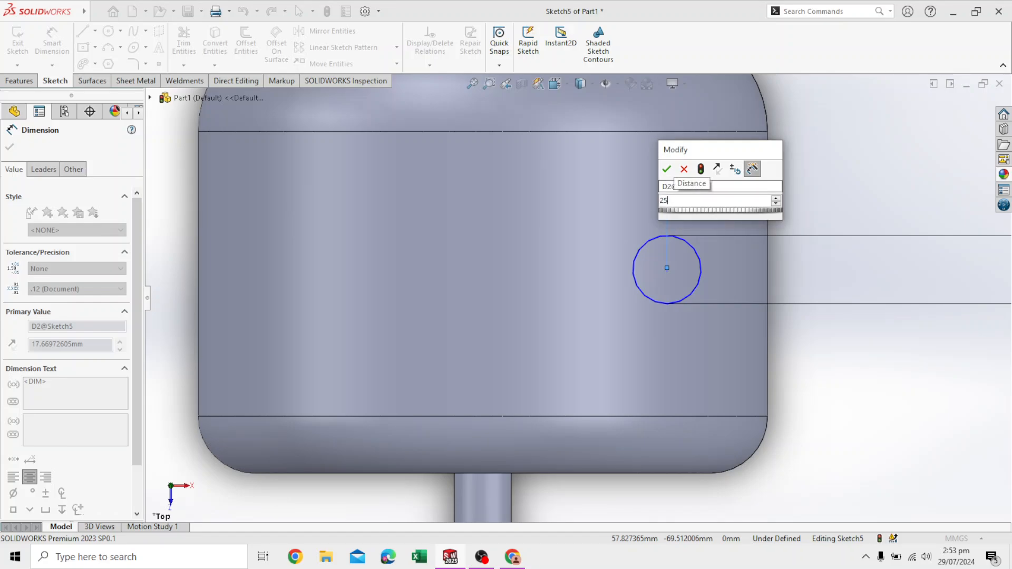
key(Return)
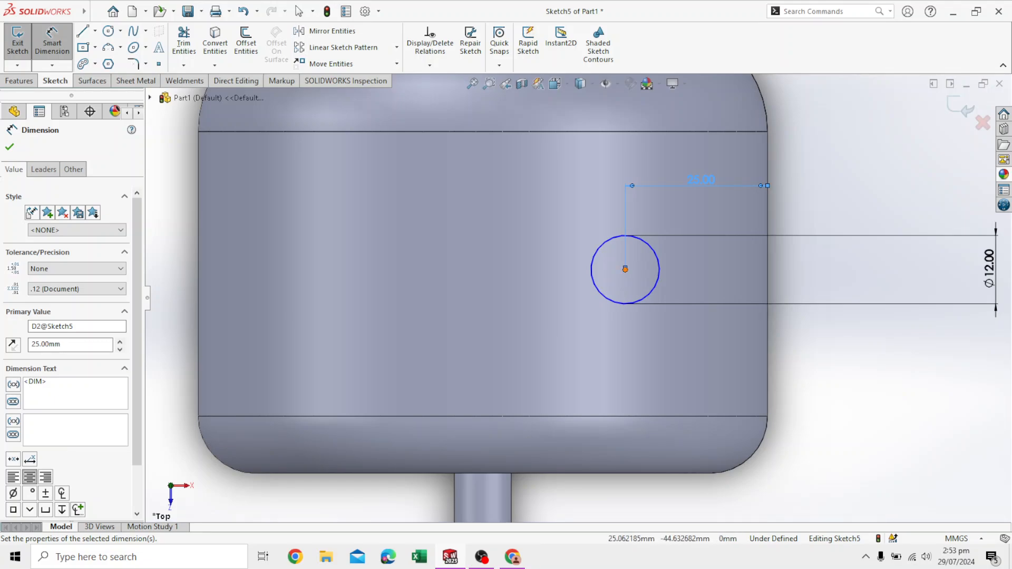
- Dimension the circle's centre 20 mm from the edge where the cylindrical wall meets the shaft-side fillet
click(626, 269)
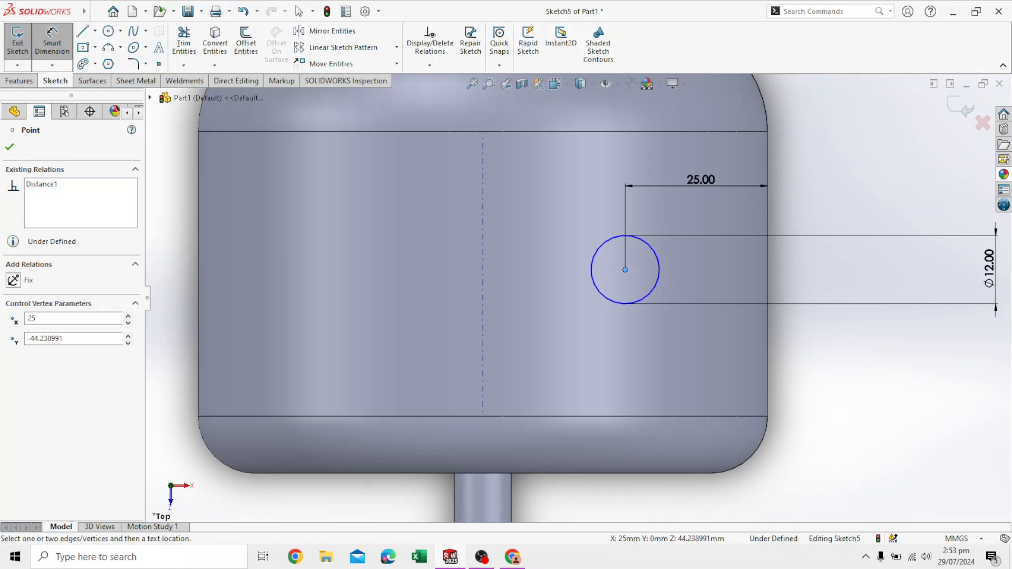
click(707, 416)
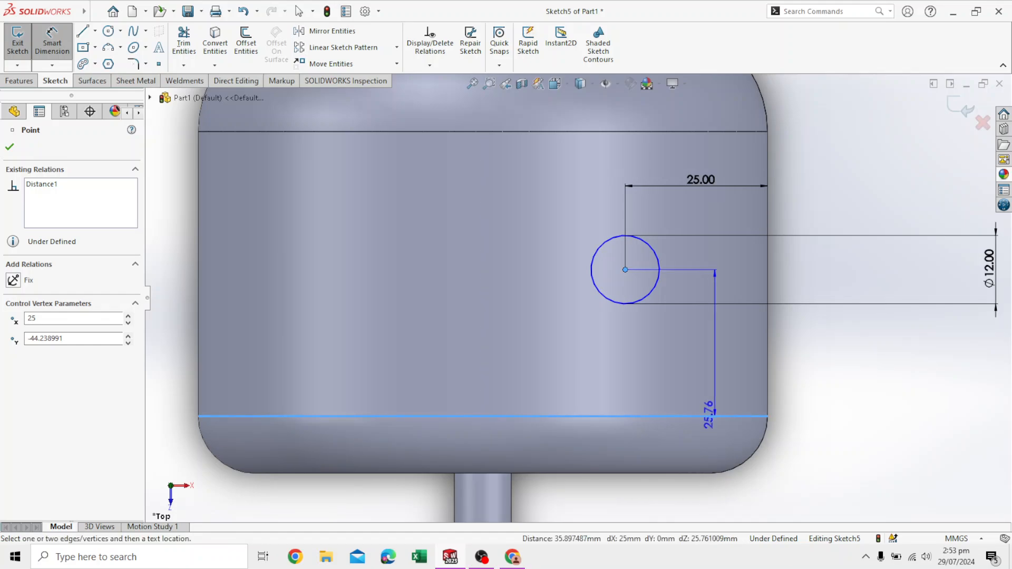
click(798, 385)
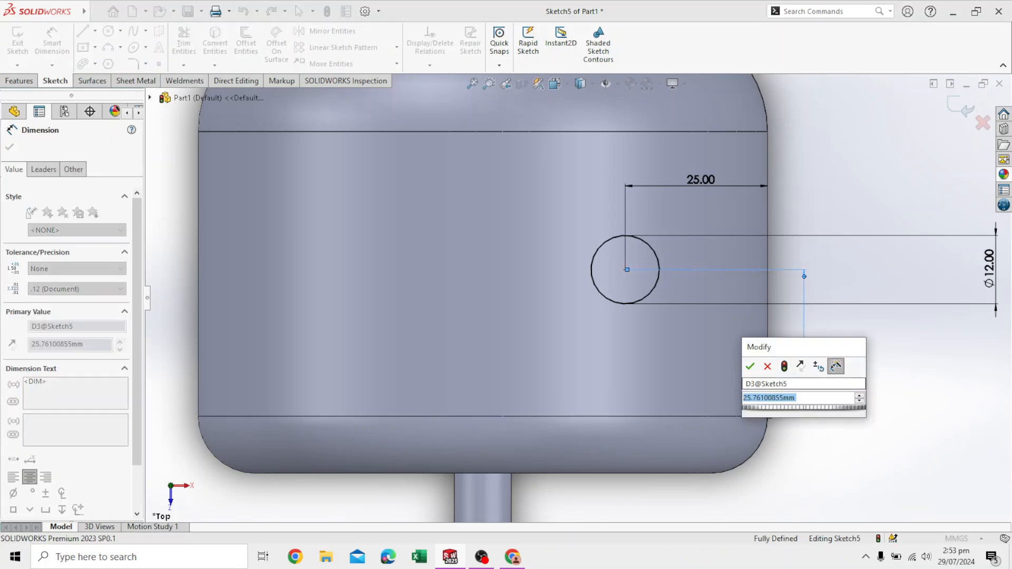
text(20)
key(Return)
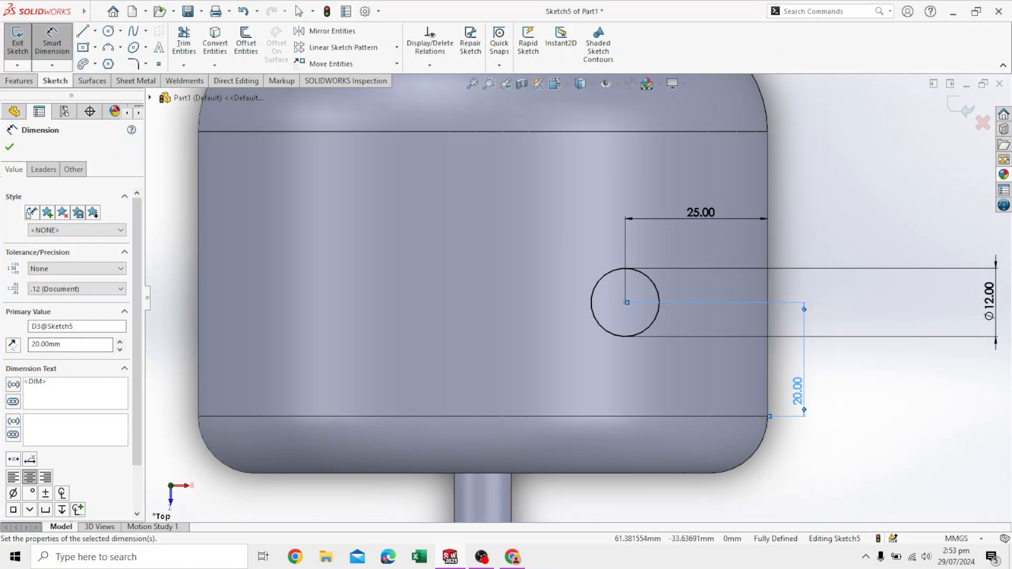
- Finish dimensioning and exit the sketch of the 12 mm circle over the cylindrical body
scroll(577, 299, up, 2)
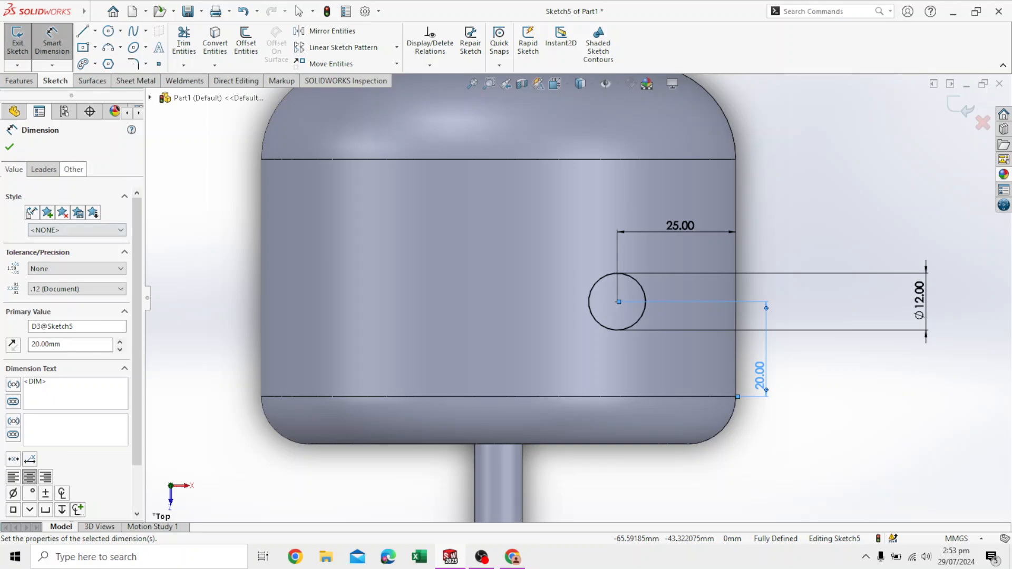
click(10, 147)
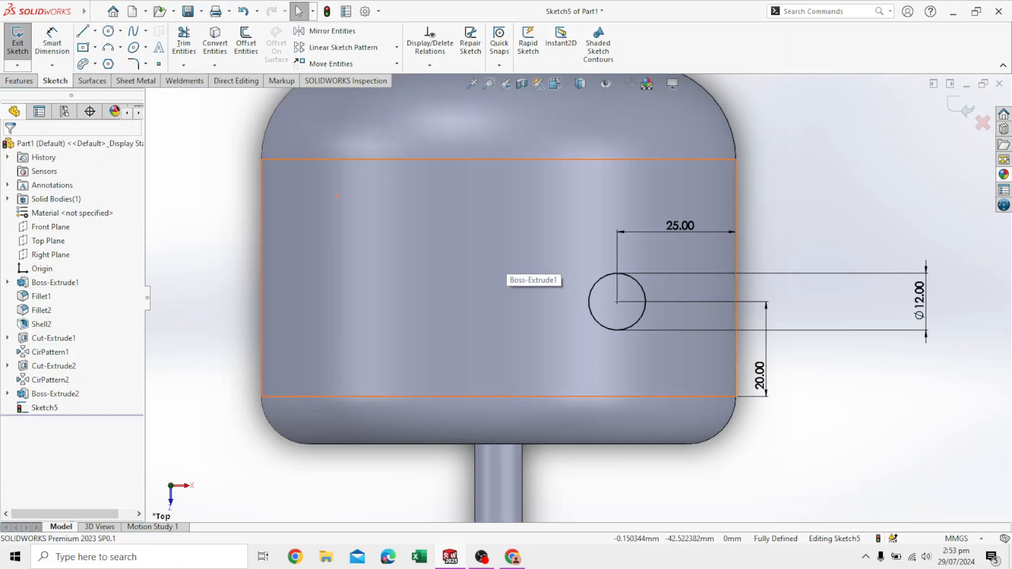
click(960, 106)
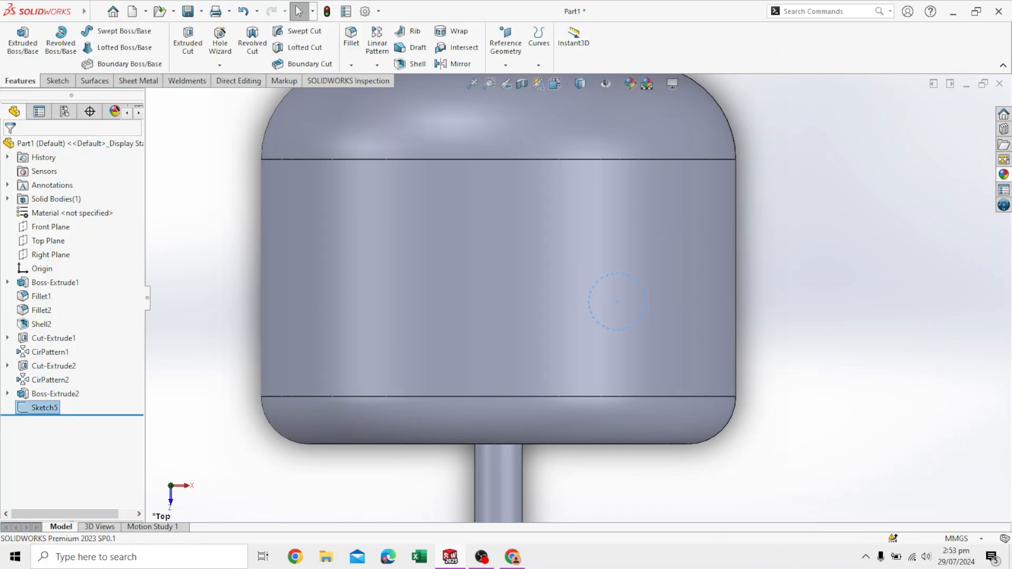
- Extrude the 12 mm circle as a Blind boss 60 mm deep, merged with the motor body
middle_drag(628, 422, 543, 359)
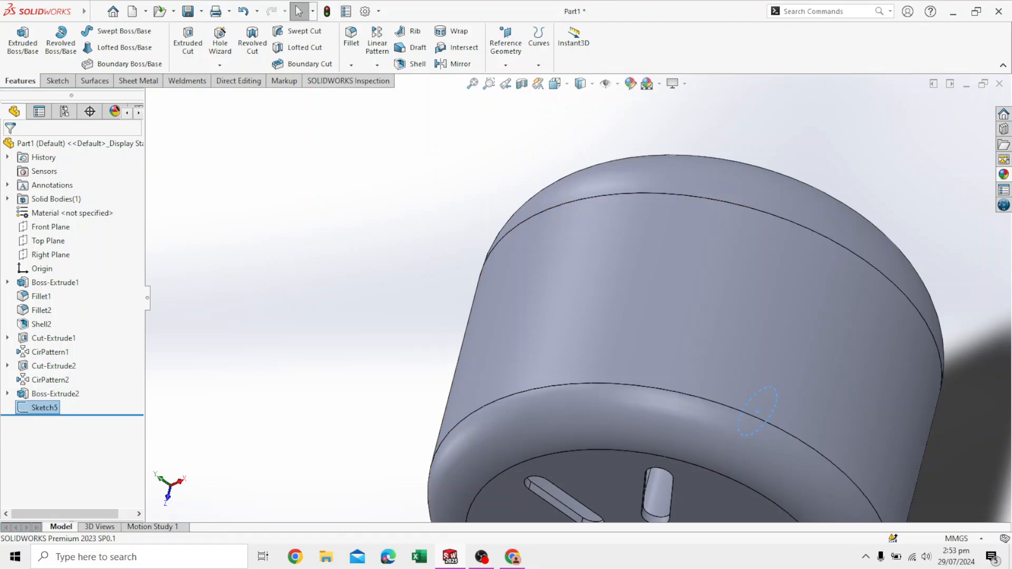
click(22, 47)
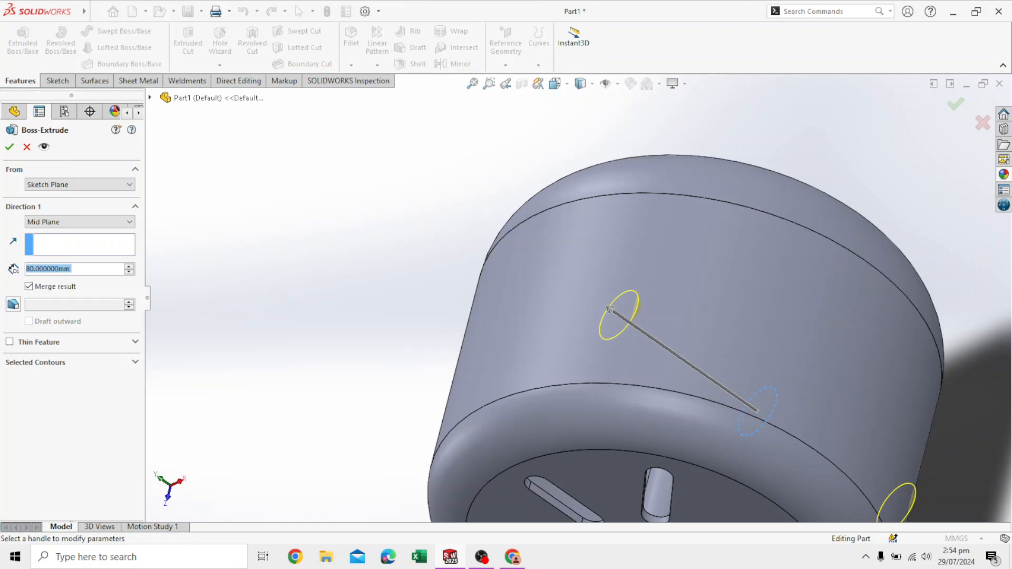
click(79, 221)
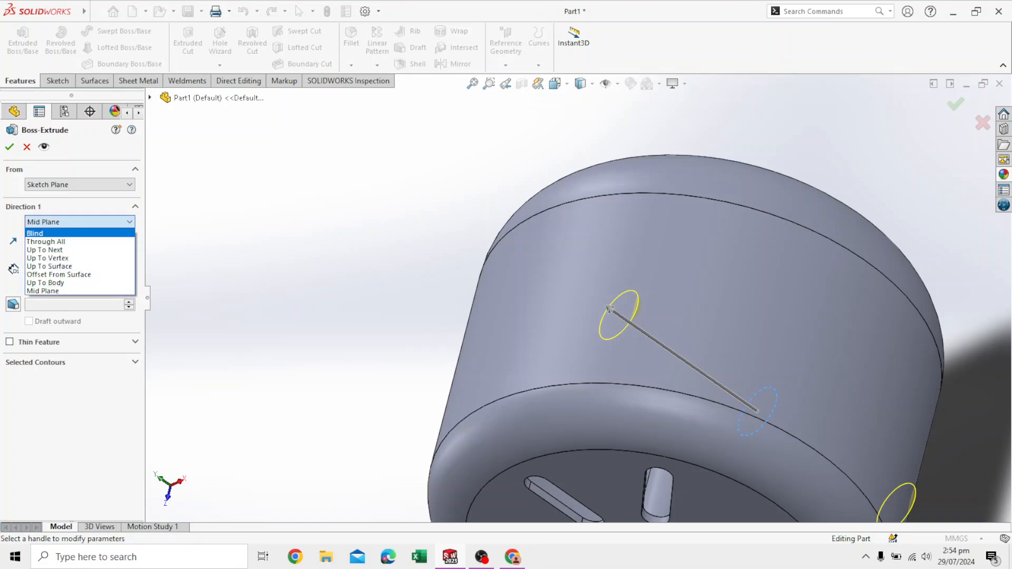
click(80, 234)
scroll(571, 293, up, 1)
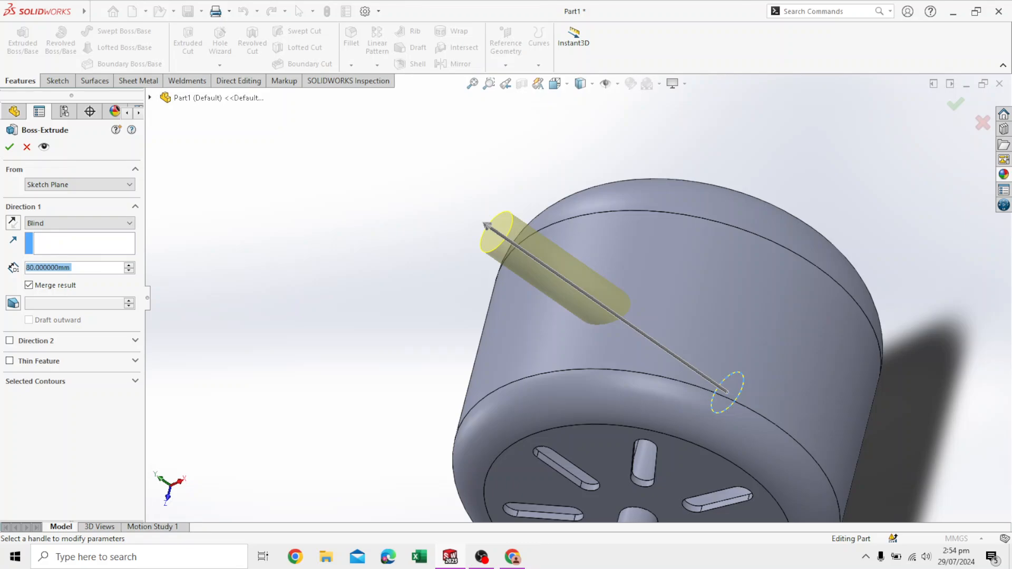
key(BackSpace)
key(BackSpace)
text(60)
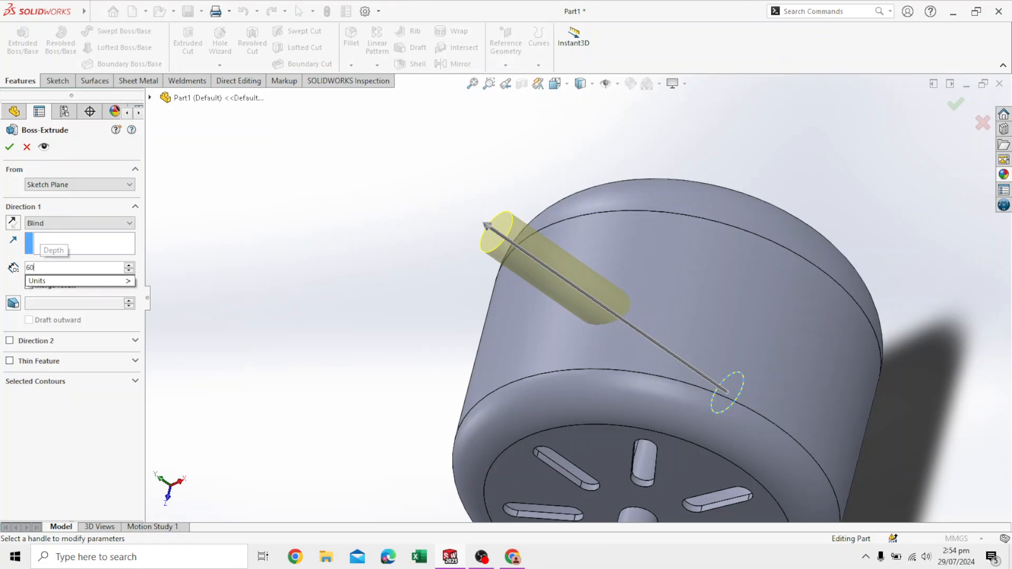
key(Return)
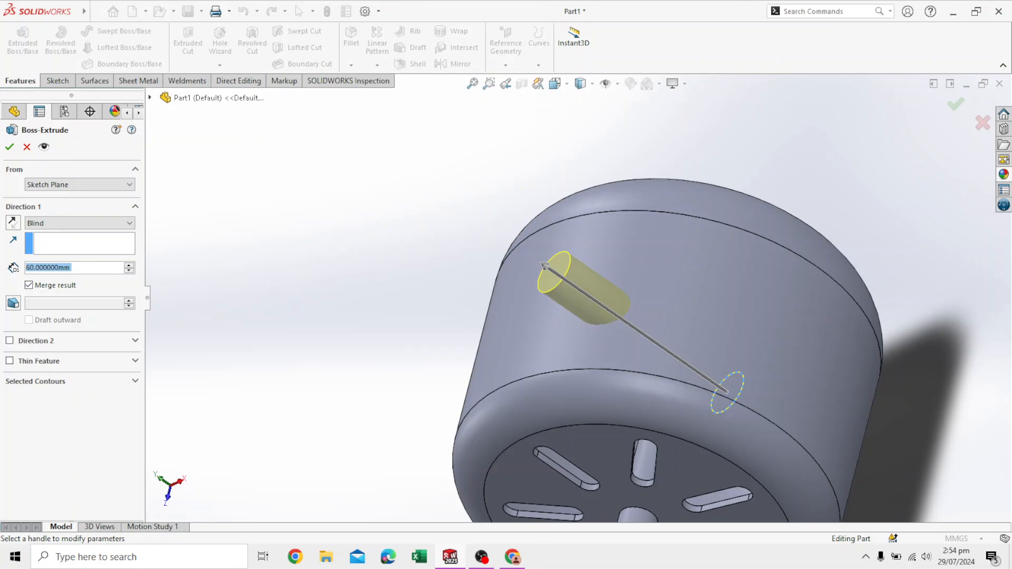
key(Return)
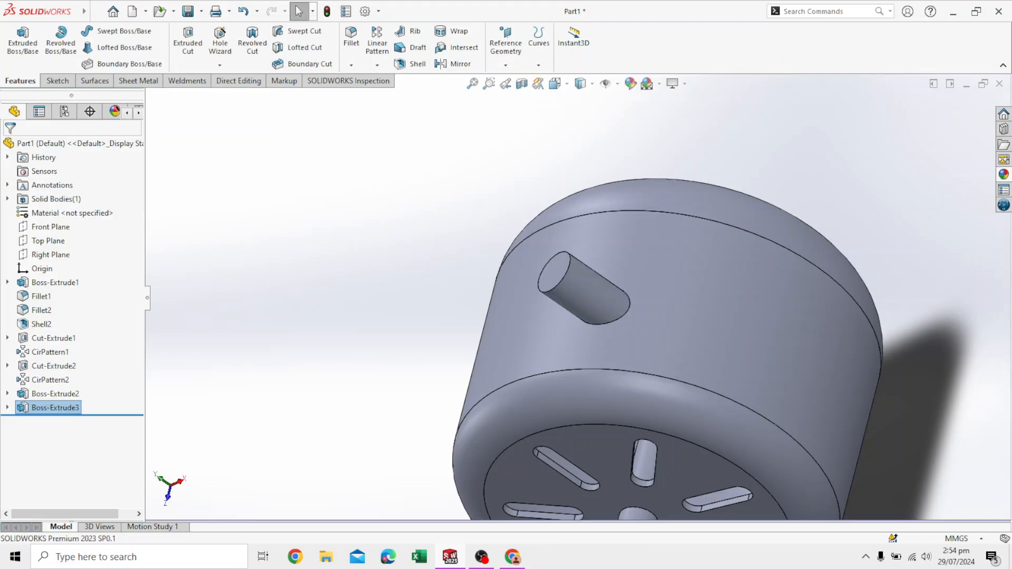
- Sketch a circle of about 8.5 mm radius on the side pin's outer end face, concentric with the pin
middle_drag(502, 387, 595, 345)
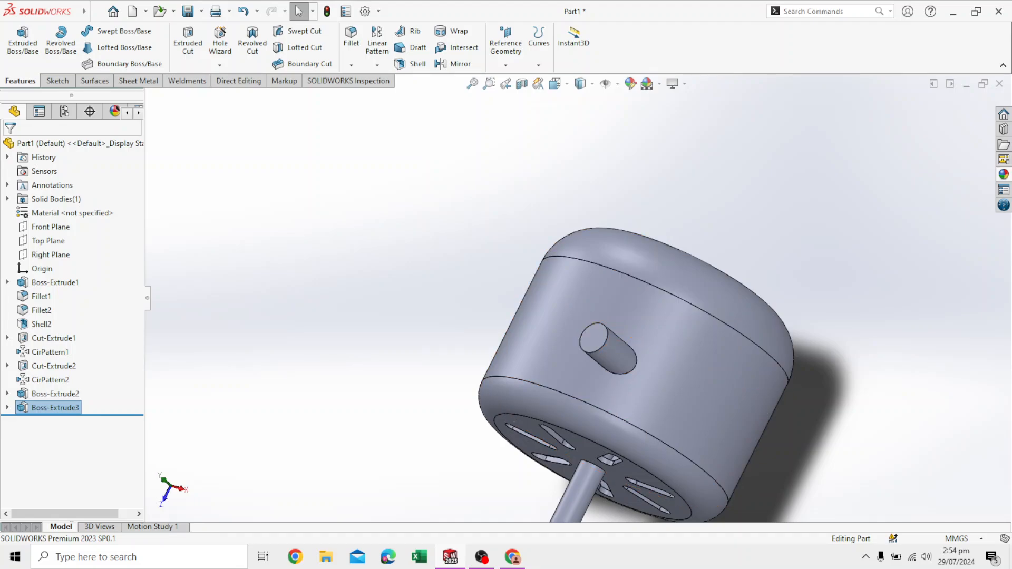
scroll(580, 367, up, 3)
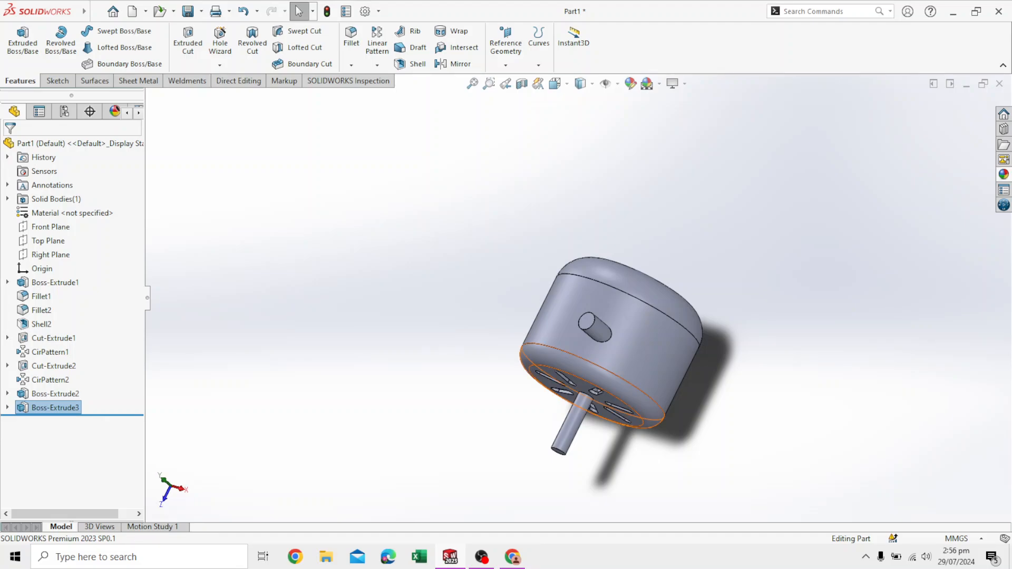
click(587, 320)
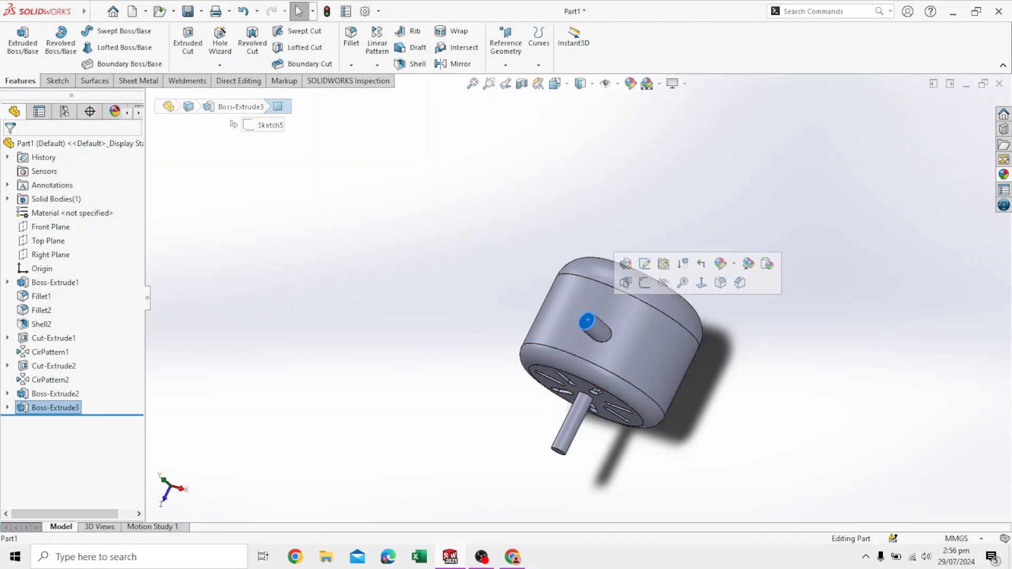
click(644, 283)
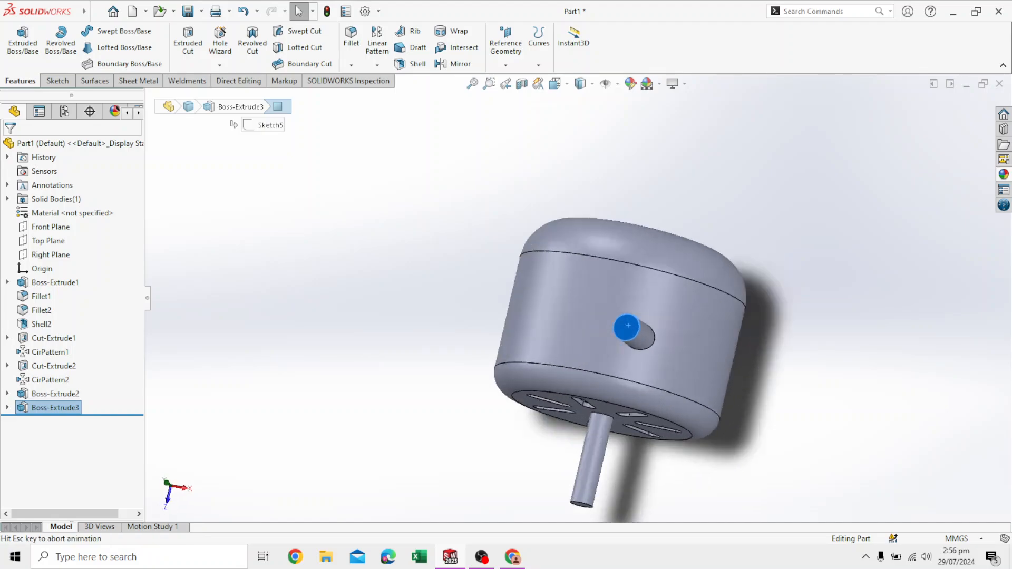
scroll(654, 279, up, 3)
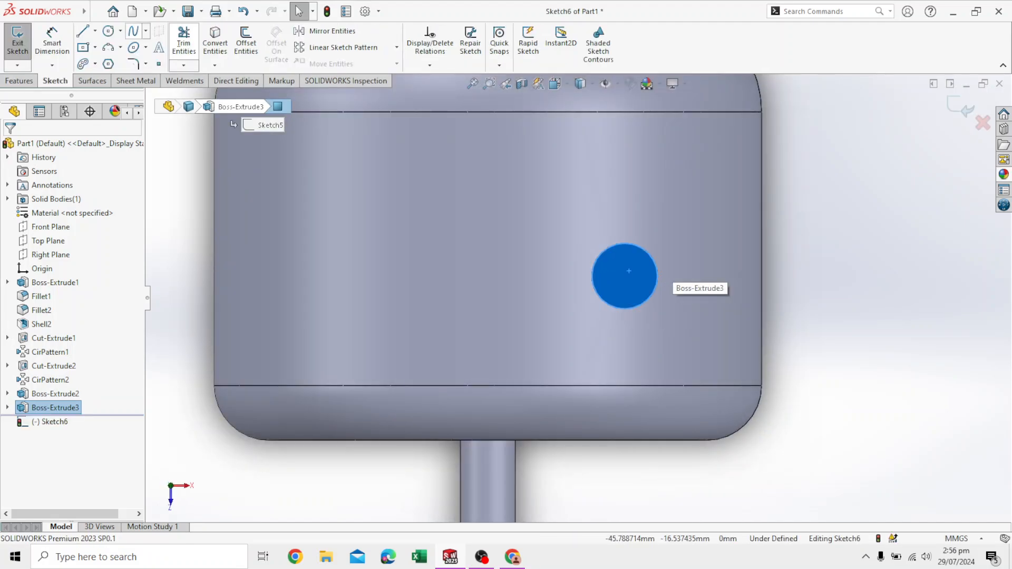
click(109, 31)
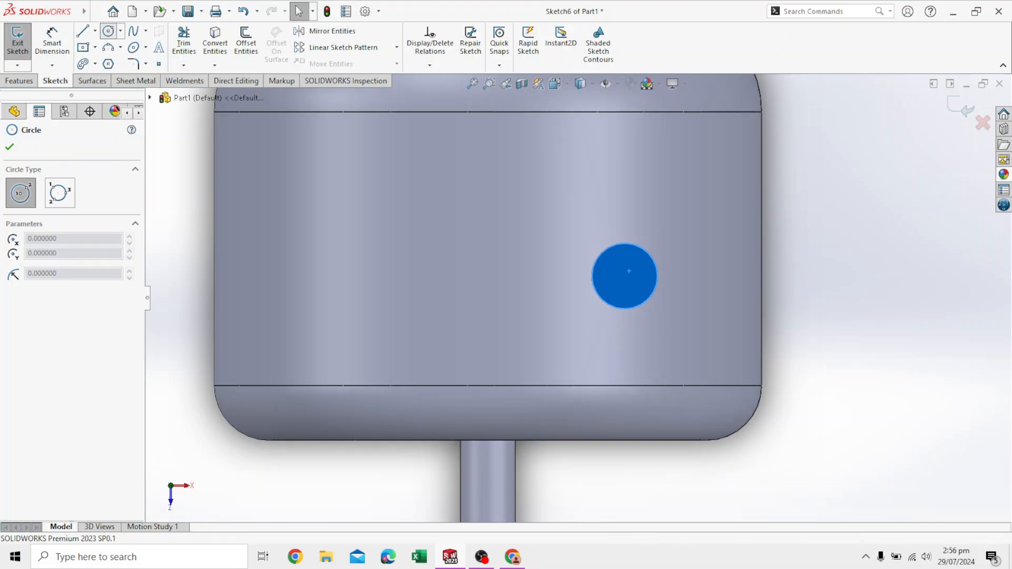
click(640, 291)
click(669, 289)
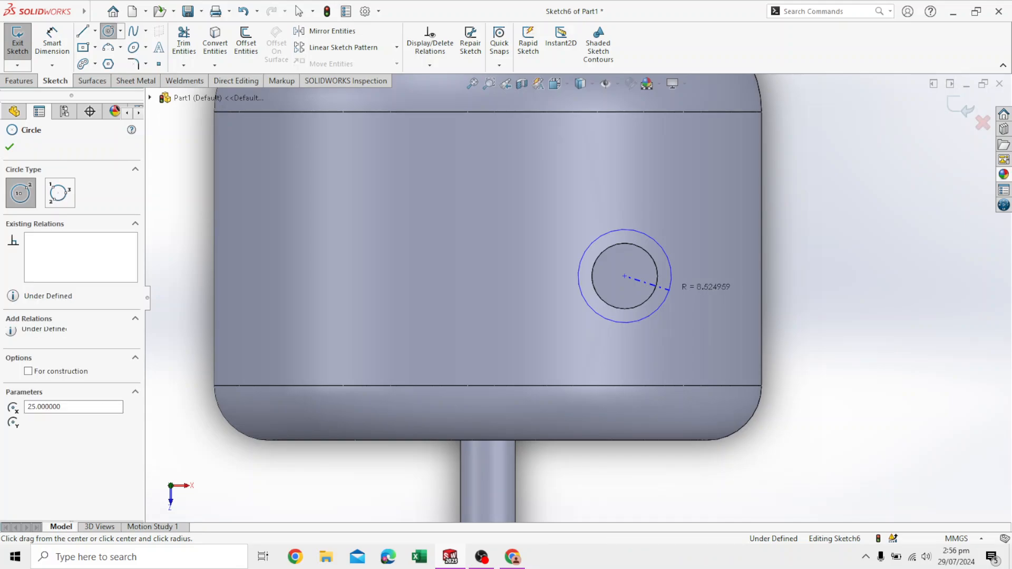
- Dimension the new circle's diameter to 17 mm
click(52, 45)
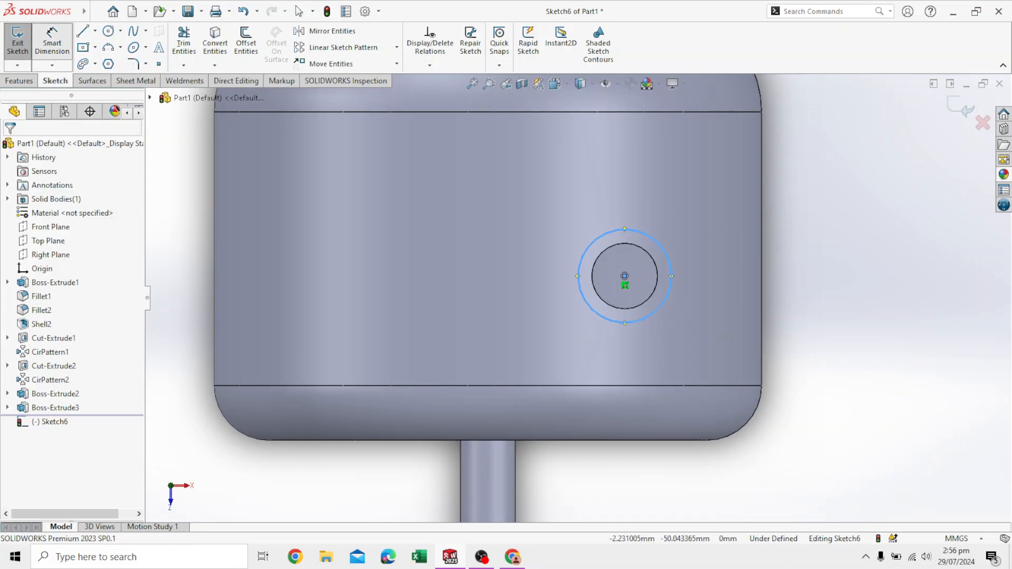
click(669, 270)
click(710, 274)
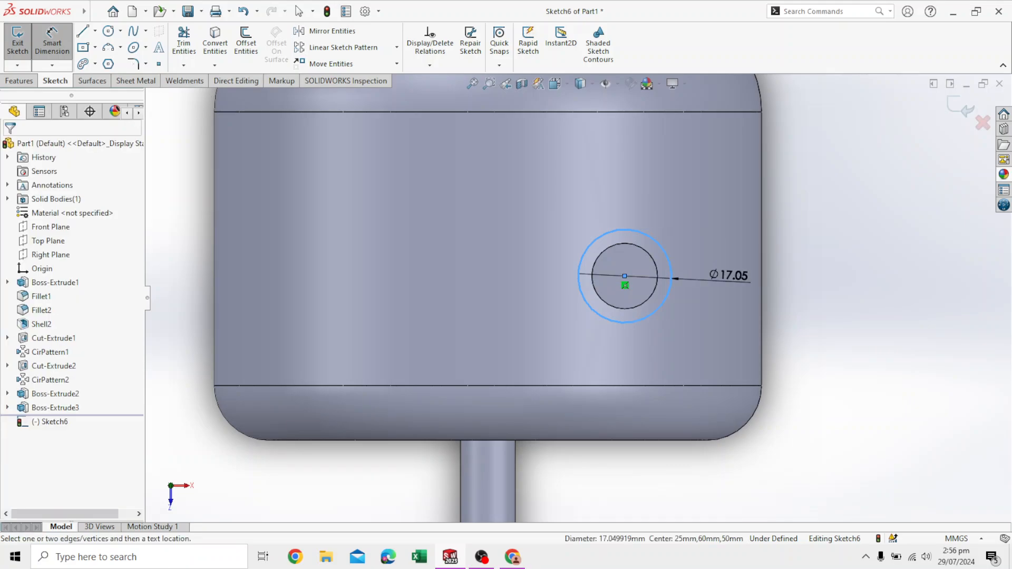
text(17)
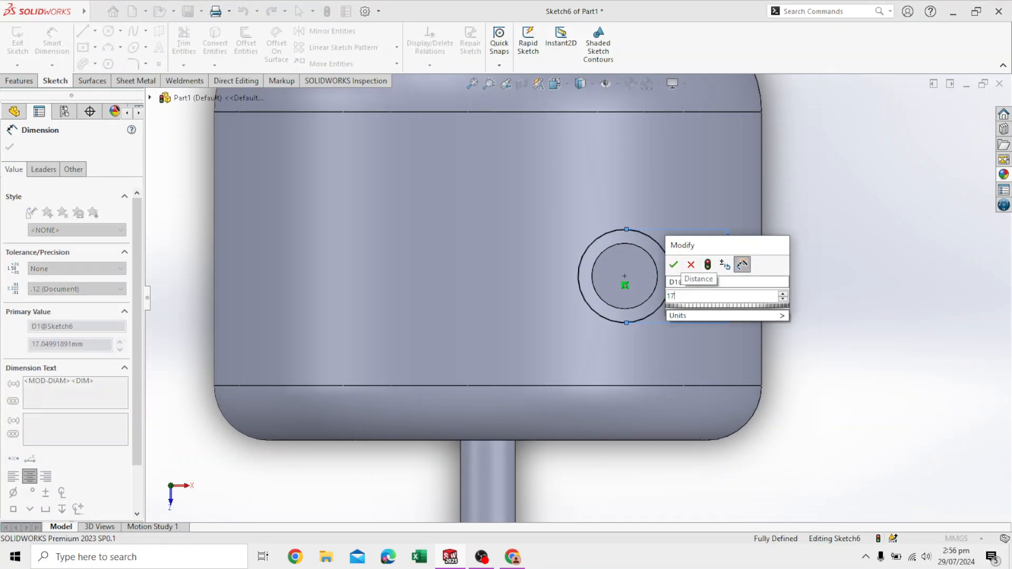
key(Return)
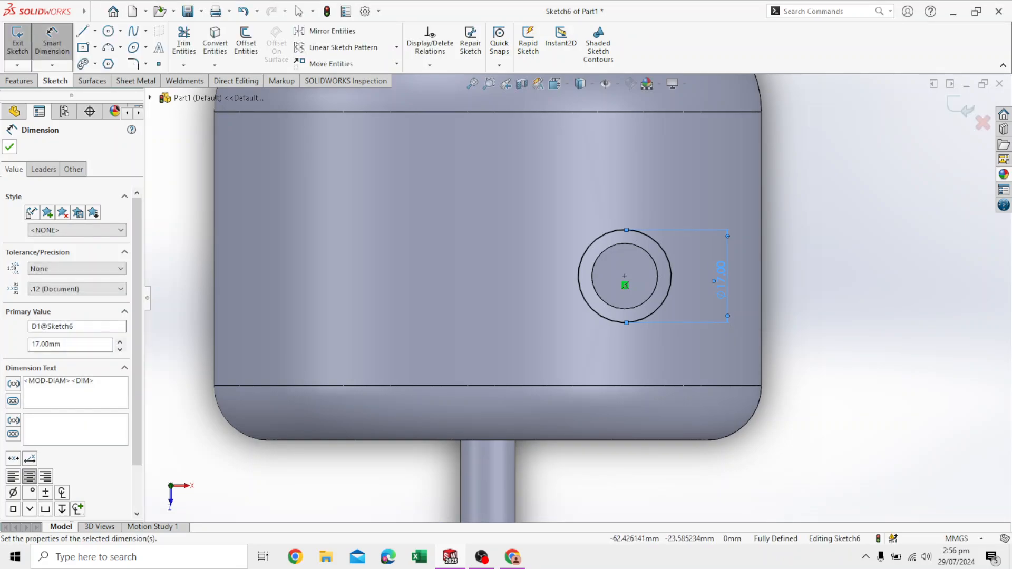
key(Escape)
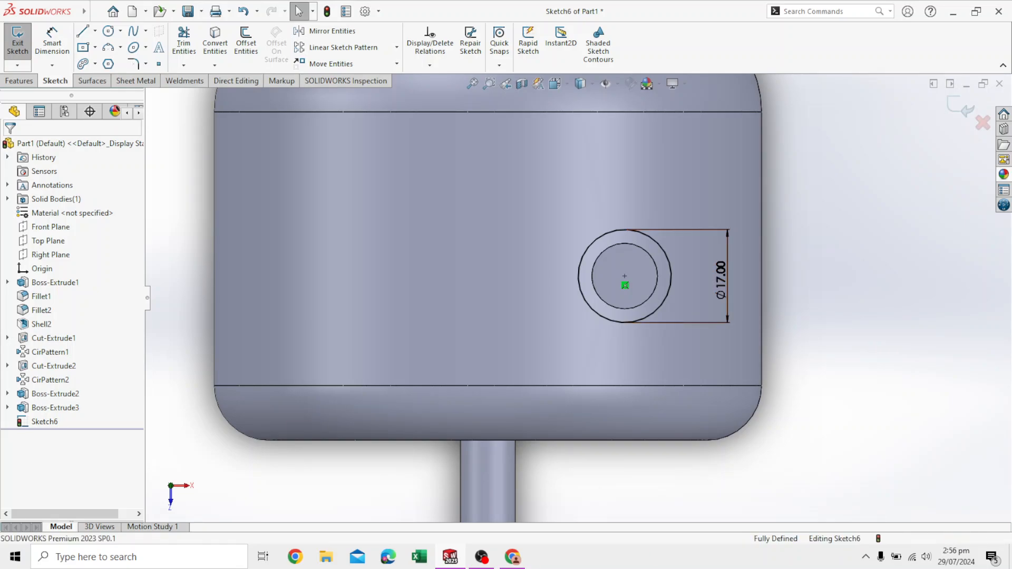
- Exit the sketch and extrude the 17 mm circle 2 mm outward as a Blind flange on the pin's end
middle_drag(633, 364, 588, 317)
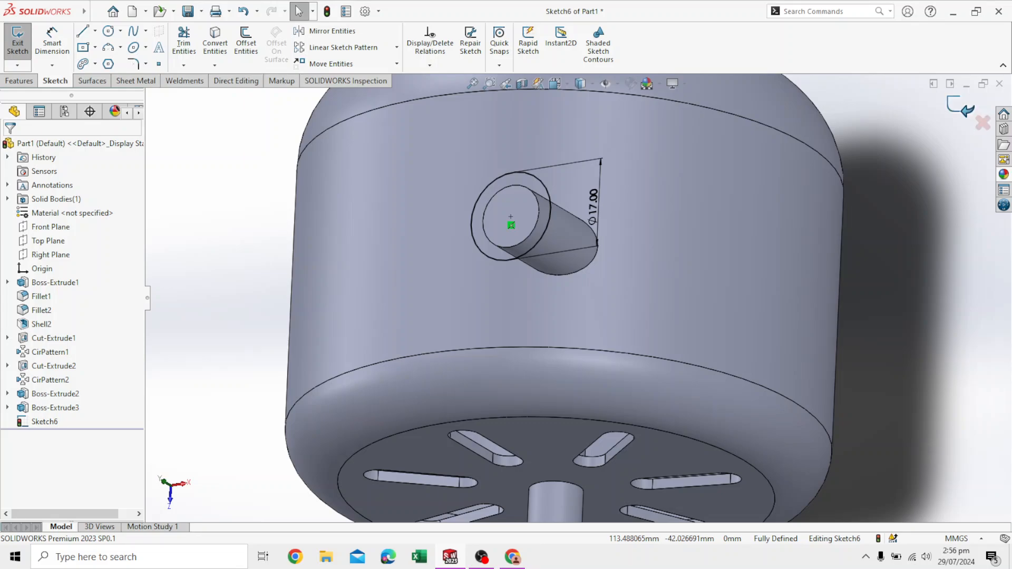
click(961, 107)
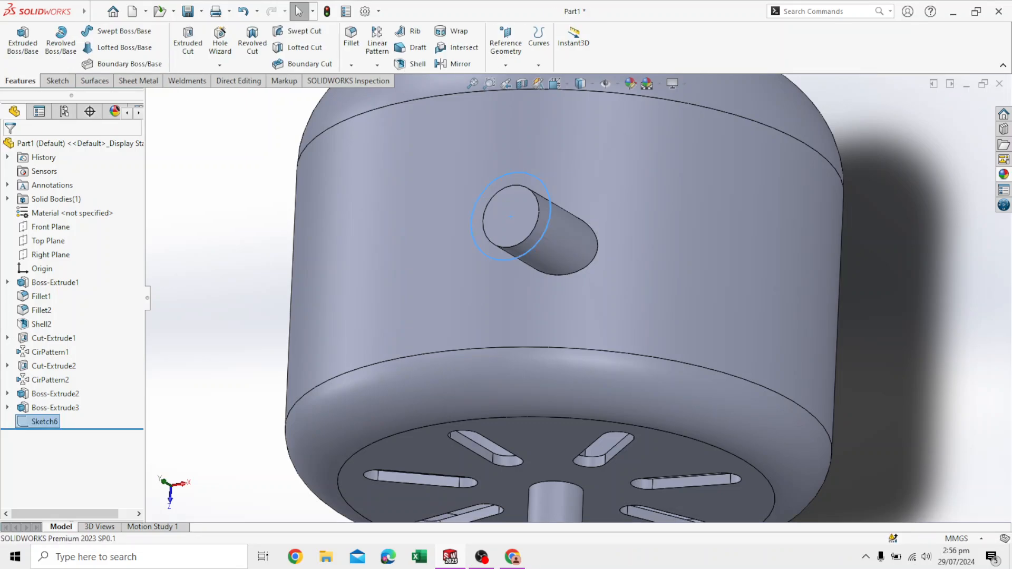
click(22, 45)
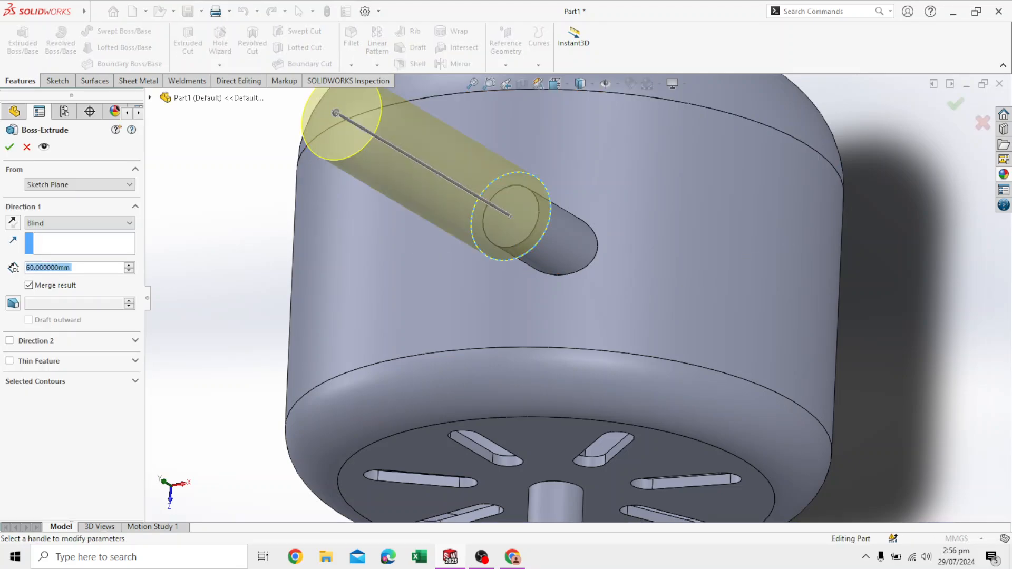
click(30, 268)
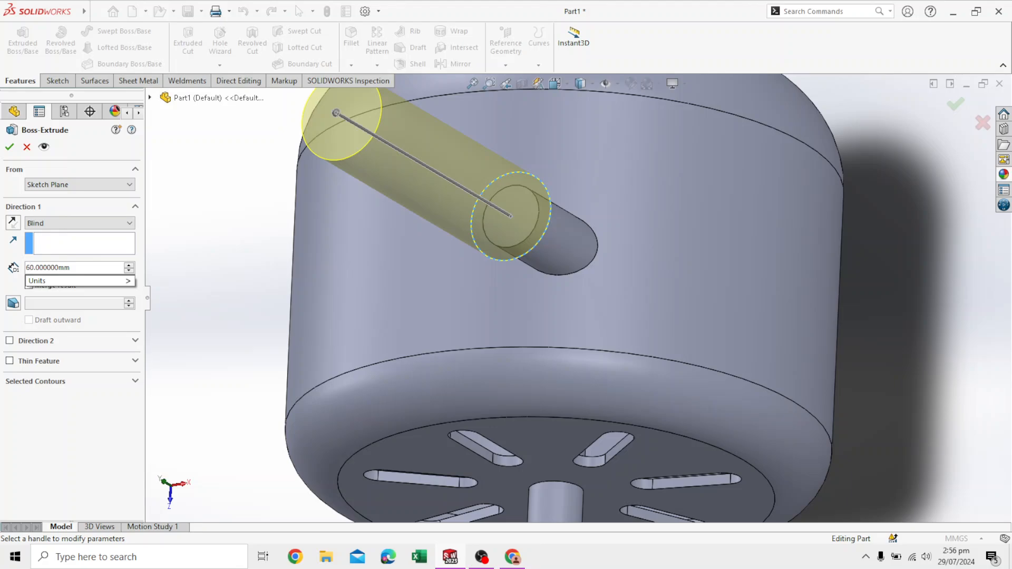
key(BackSpace)
key(BackSpace)
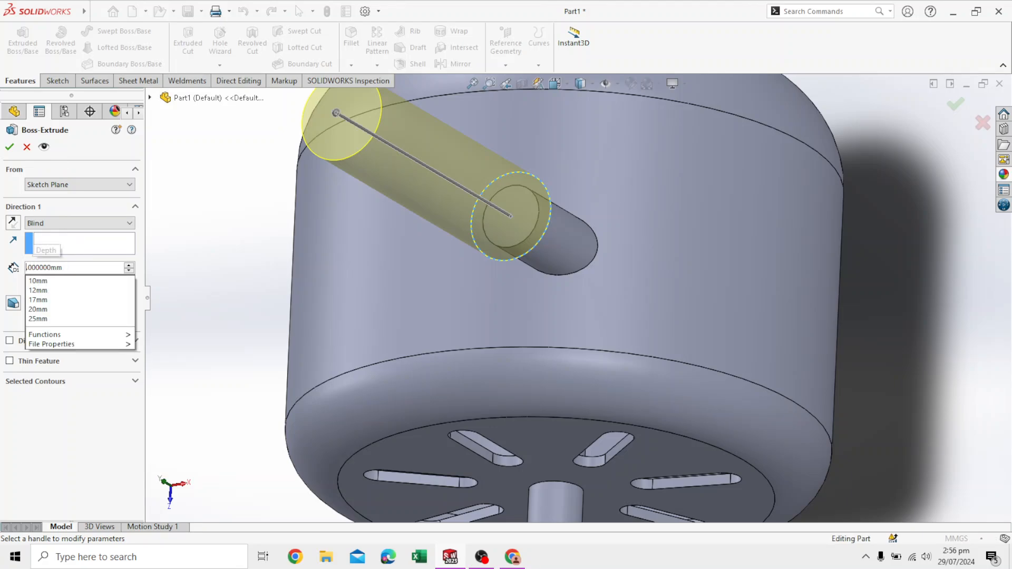
text(2)
key(Return)
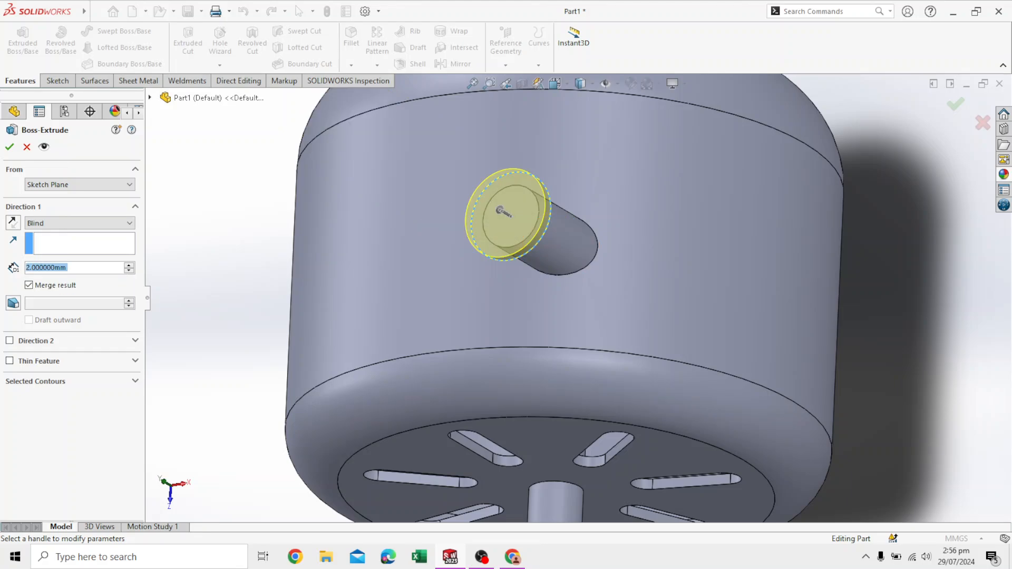
scroll(578, 297, up, 2)
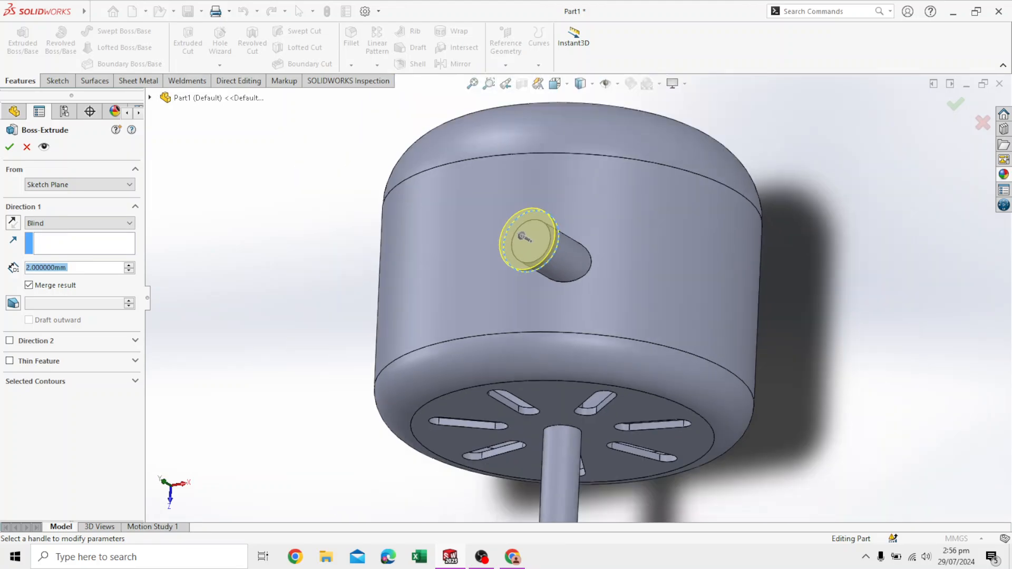
scroll(708, 382, down, 2)
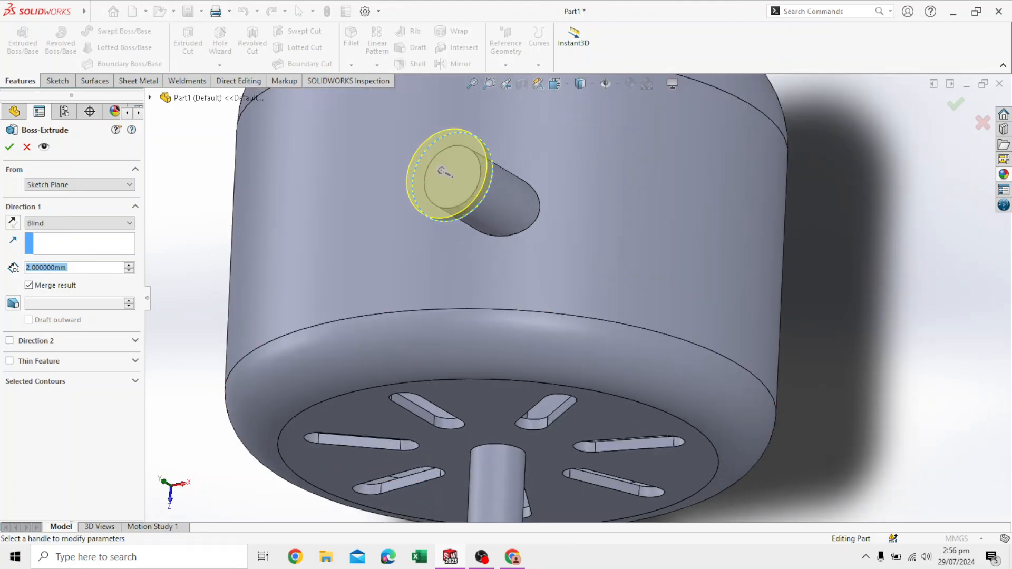
click(10, 147)
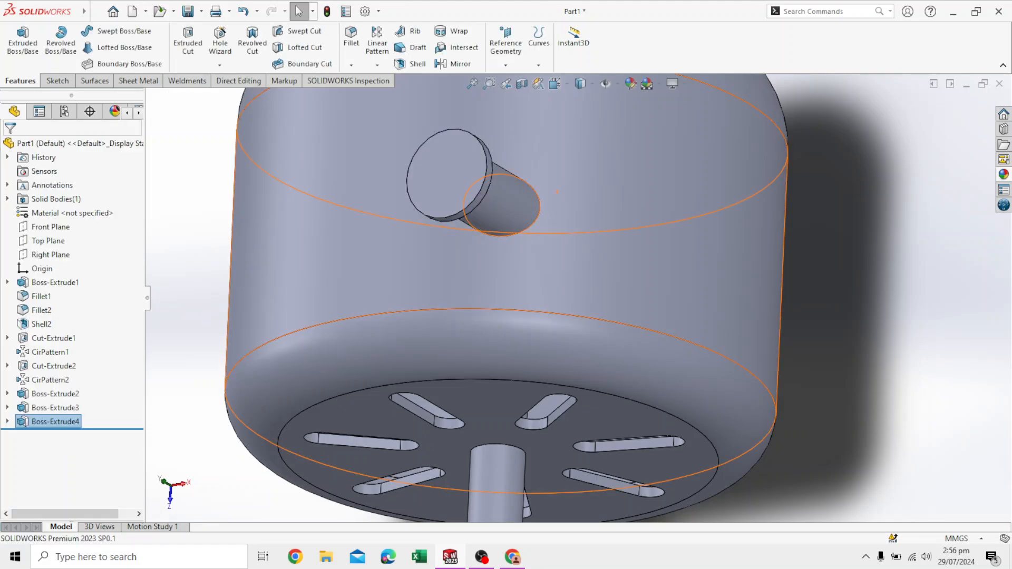
- Fillet the outer circular edge of the side pin's end flange with a symmetric 2 mm radius
scroll(559, 208, up, 1)
middle_drag(561, 209, 690, 317)
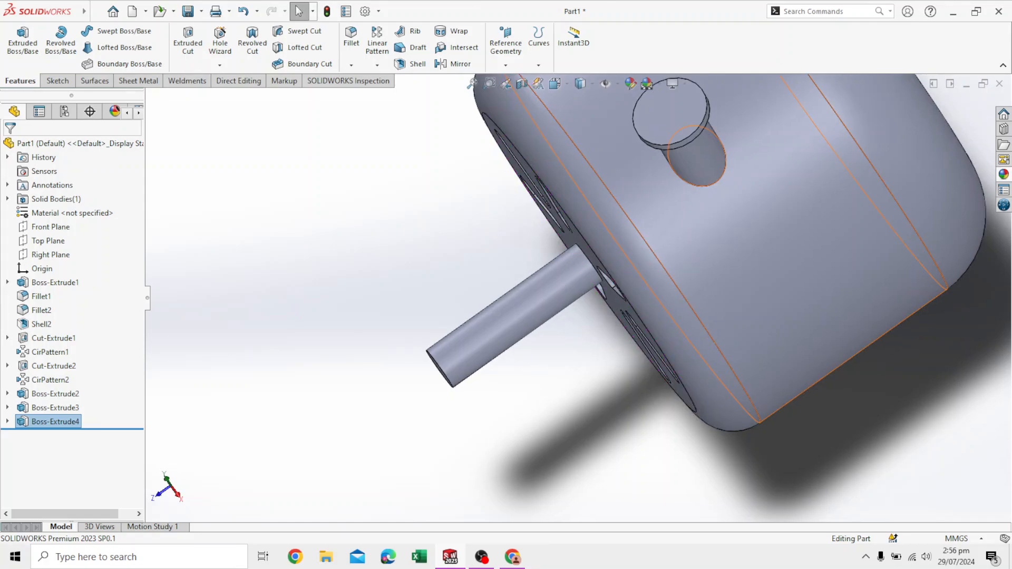
scroll(689, 317, up, 4)
scroll(814, 204, down, 3)
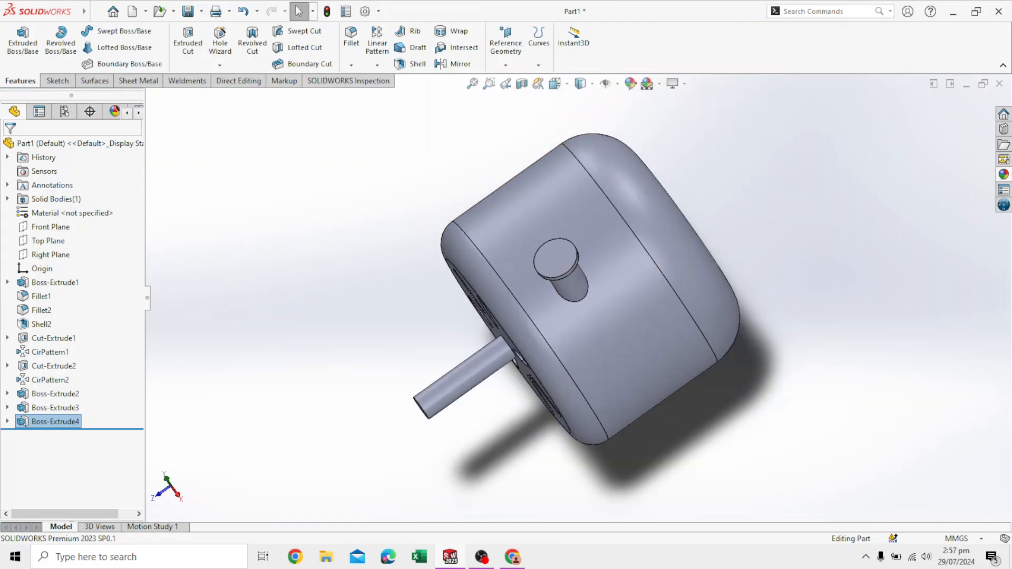
scroll(629, 200, down, 5)
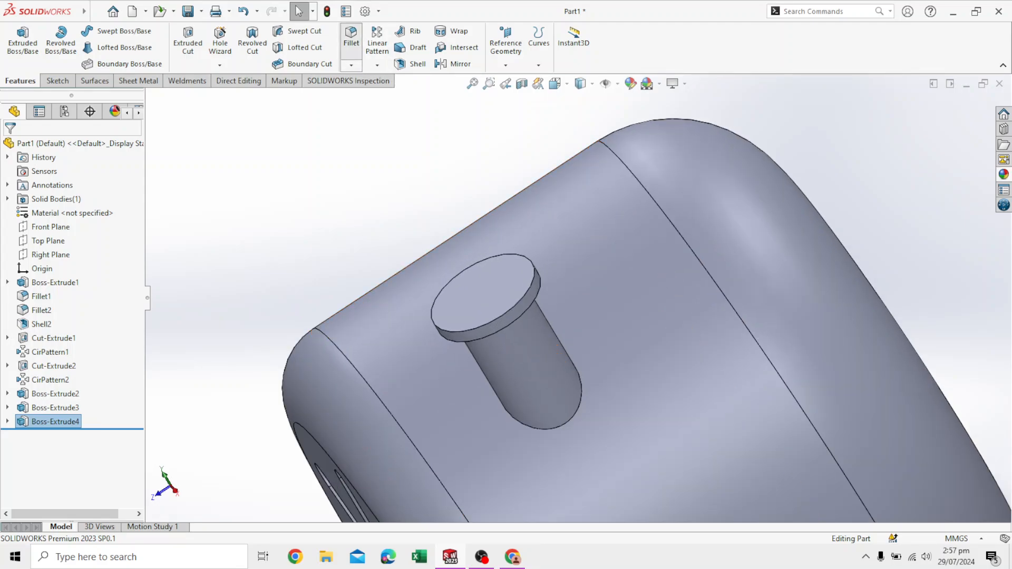
click(351, 38)
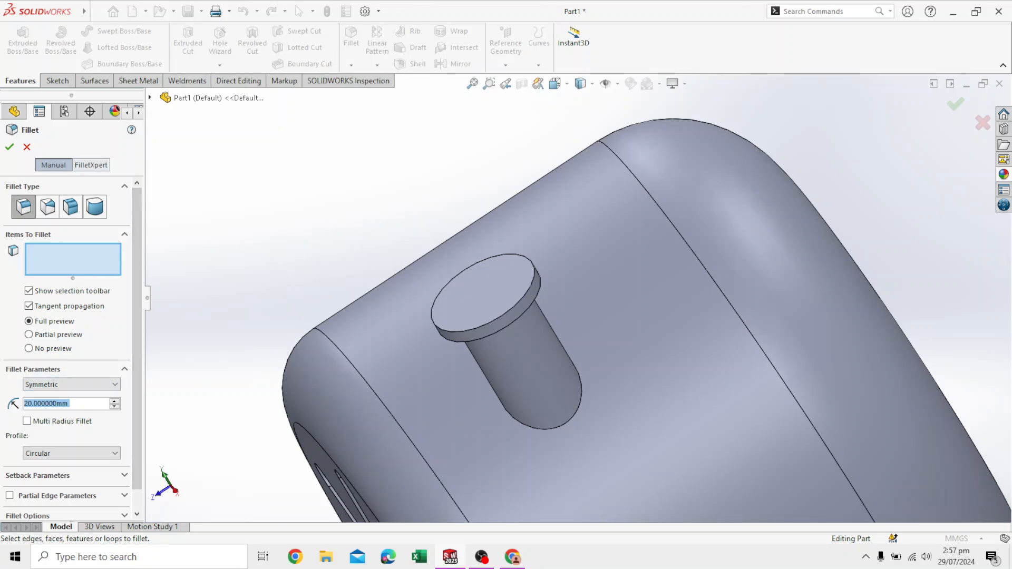
click(33, 404)
key(BackSpace)
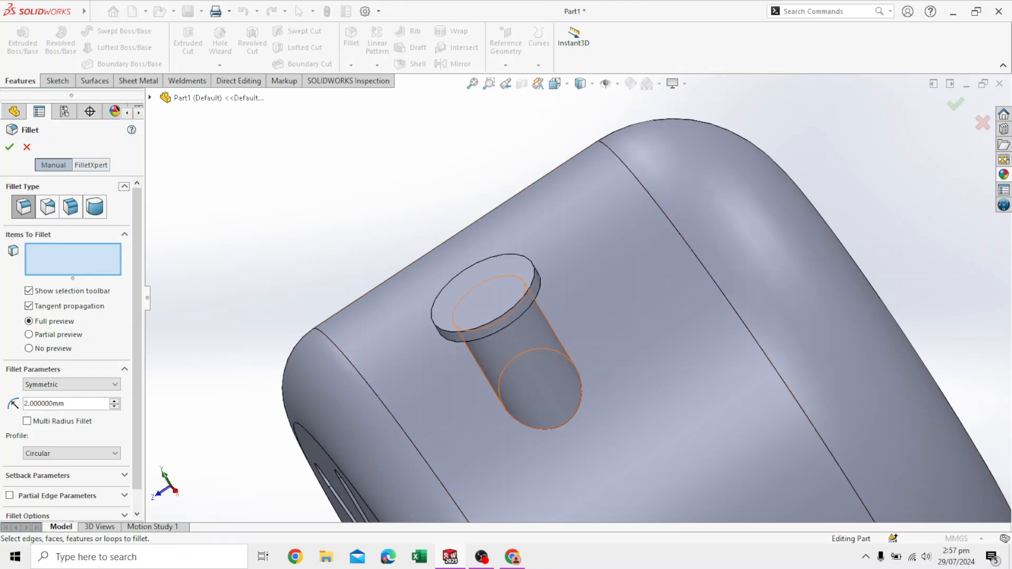
click(501, 323)
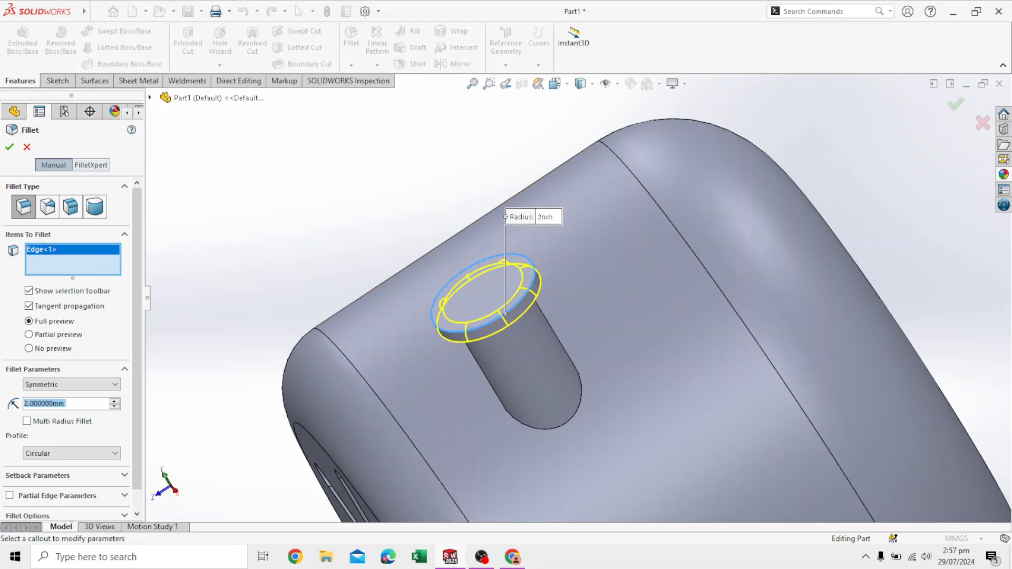
key(Return)
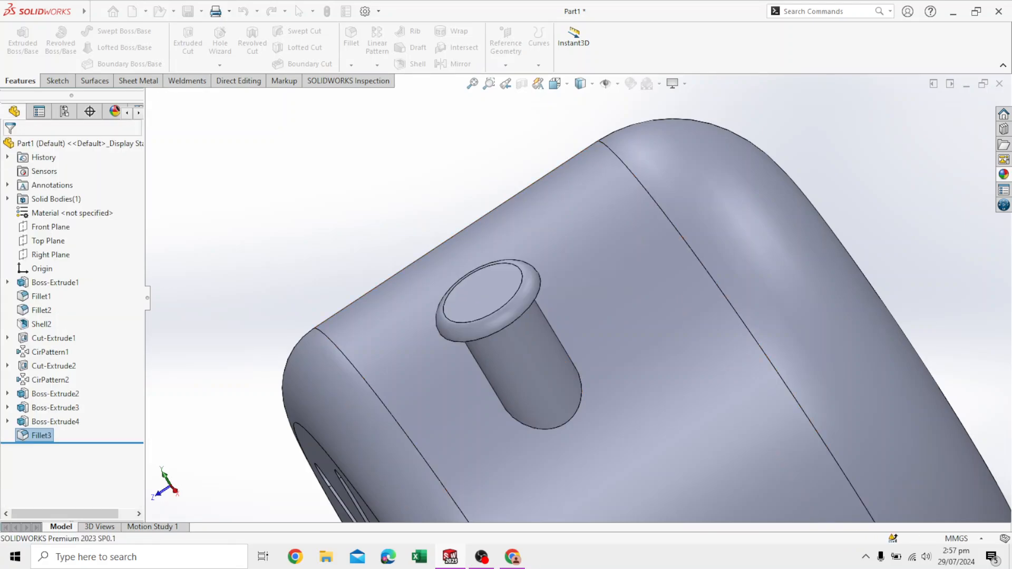
- Examine the whole motor body from its slotted shaft end, including the side pin and its rounded flange
scroll(584, 293, up, 6)
middle_drag(504, 378, 560, 372)
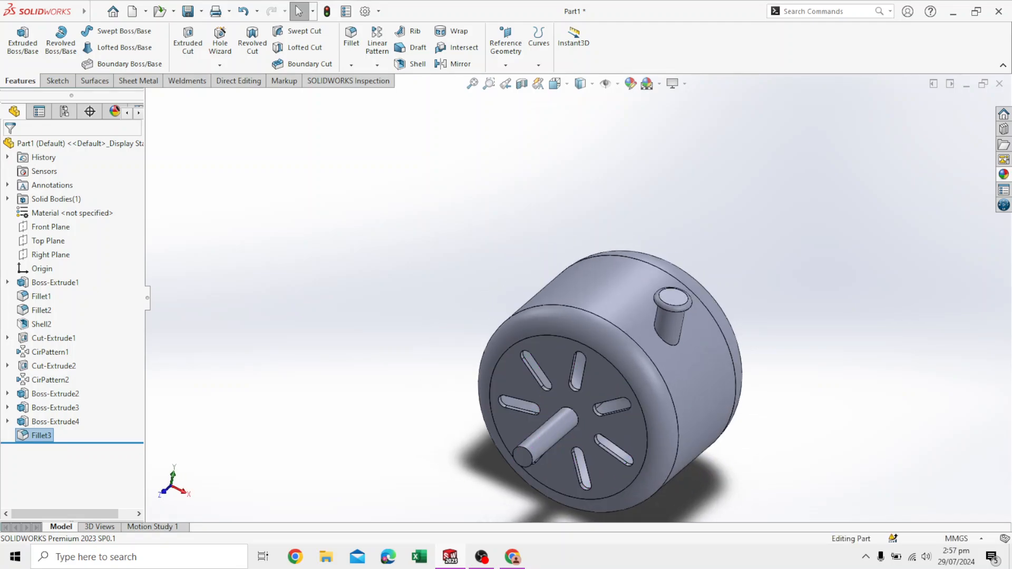
scroll(245, 186, up, 1)
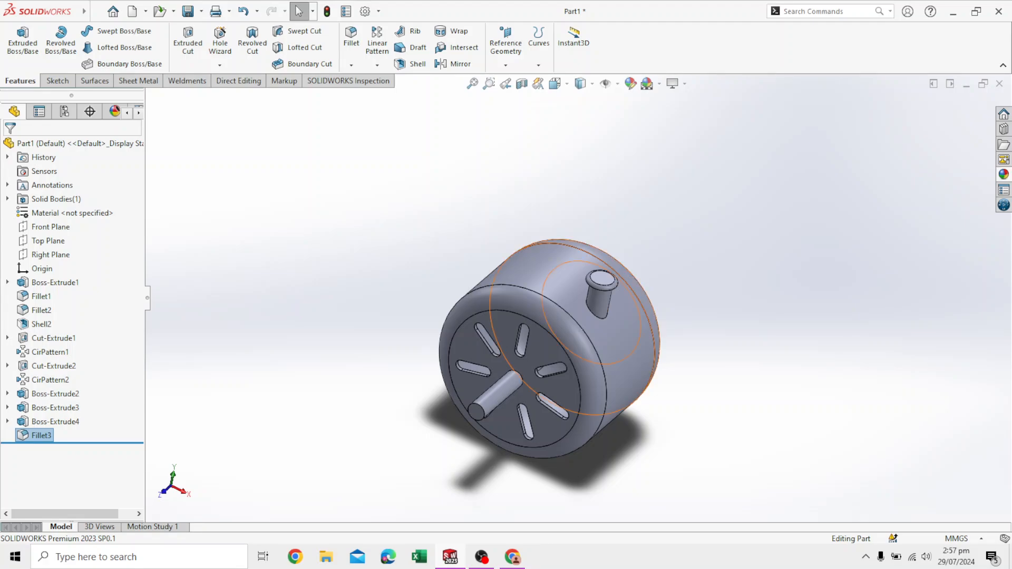
middle_drag(549, 337, 578, 338)
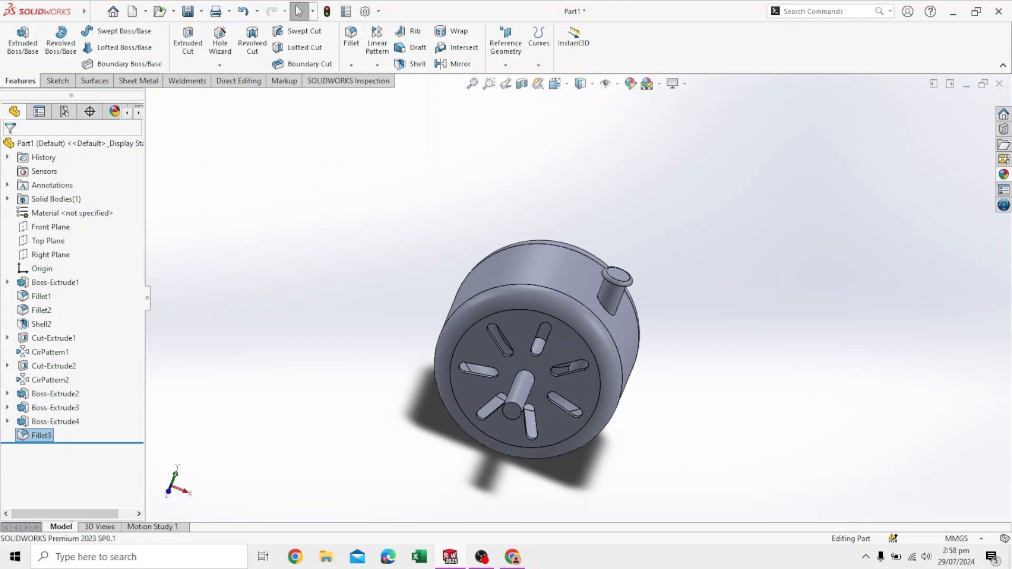
scroll(380, 187, down, 2)
scroll(576, 305, up, 3)
scroll(812, 443, down, 1)
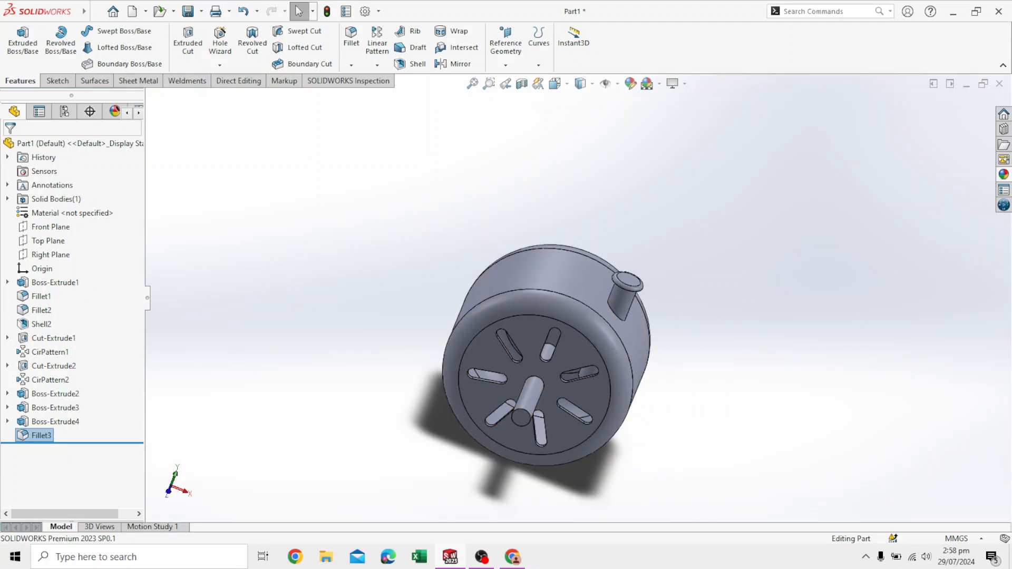